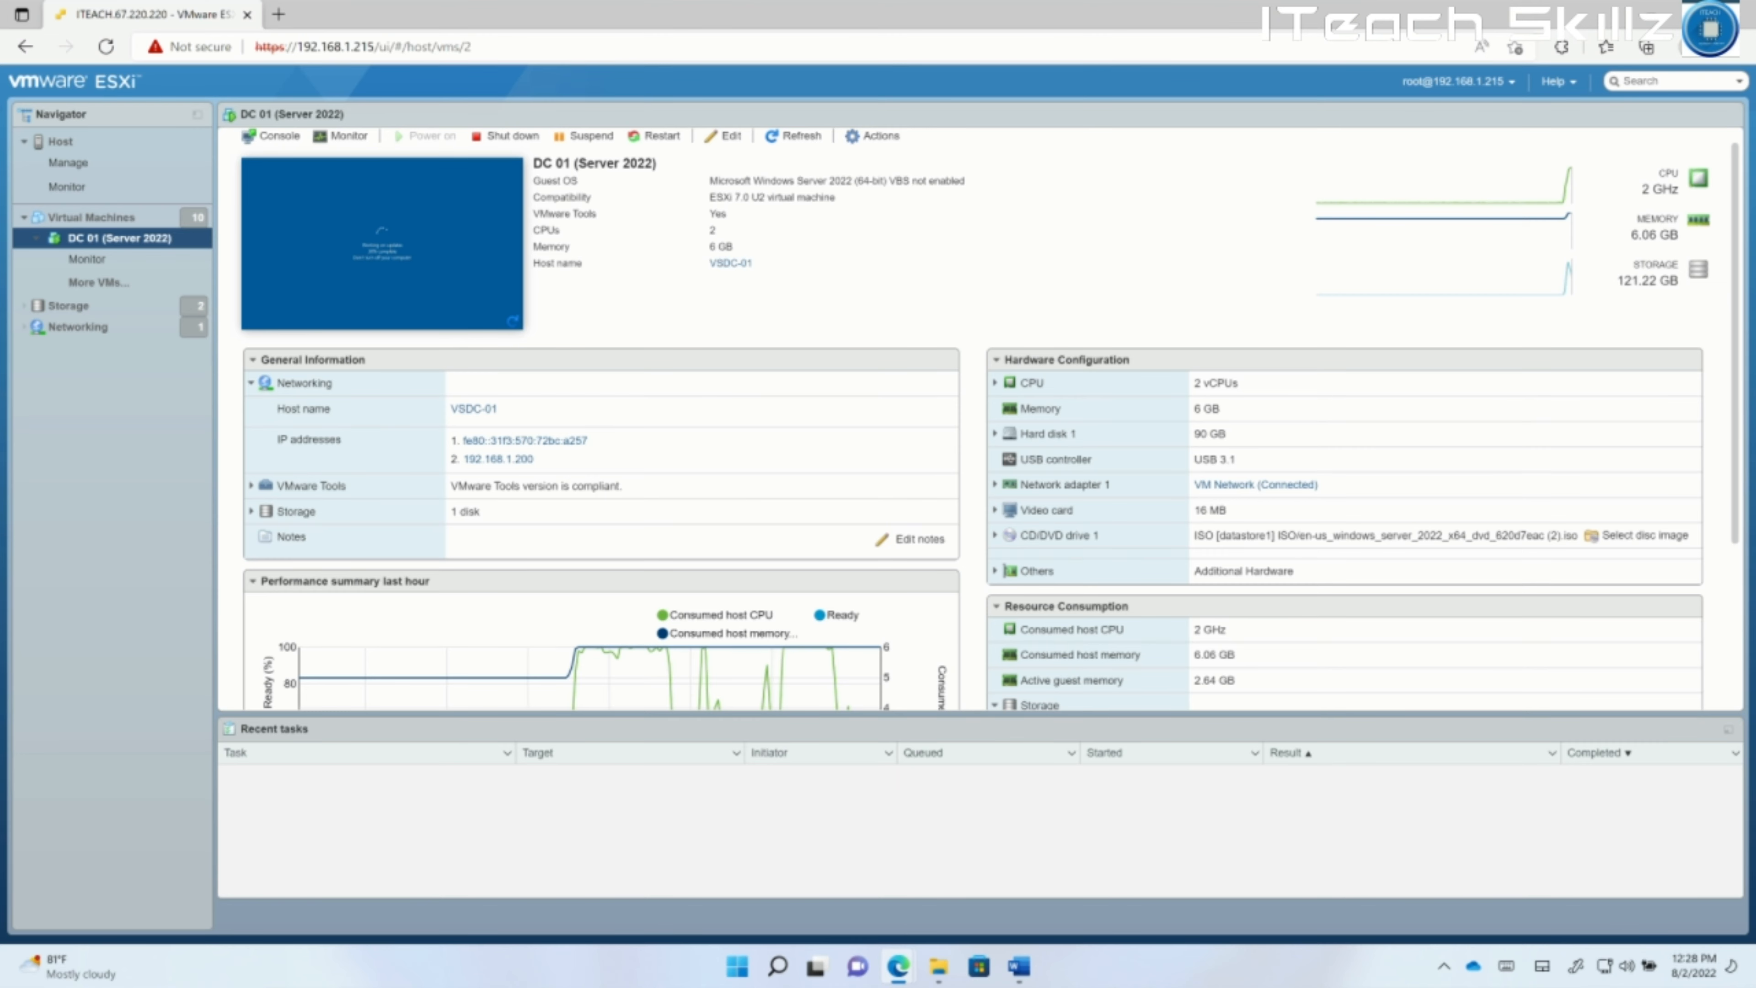
# Select the DC 01 (Server 2022) VM and open its console at the Windows lock screen.
pyautogui.click(92, 218)
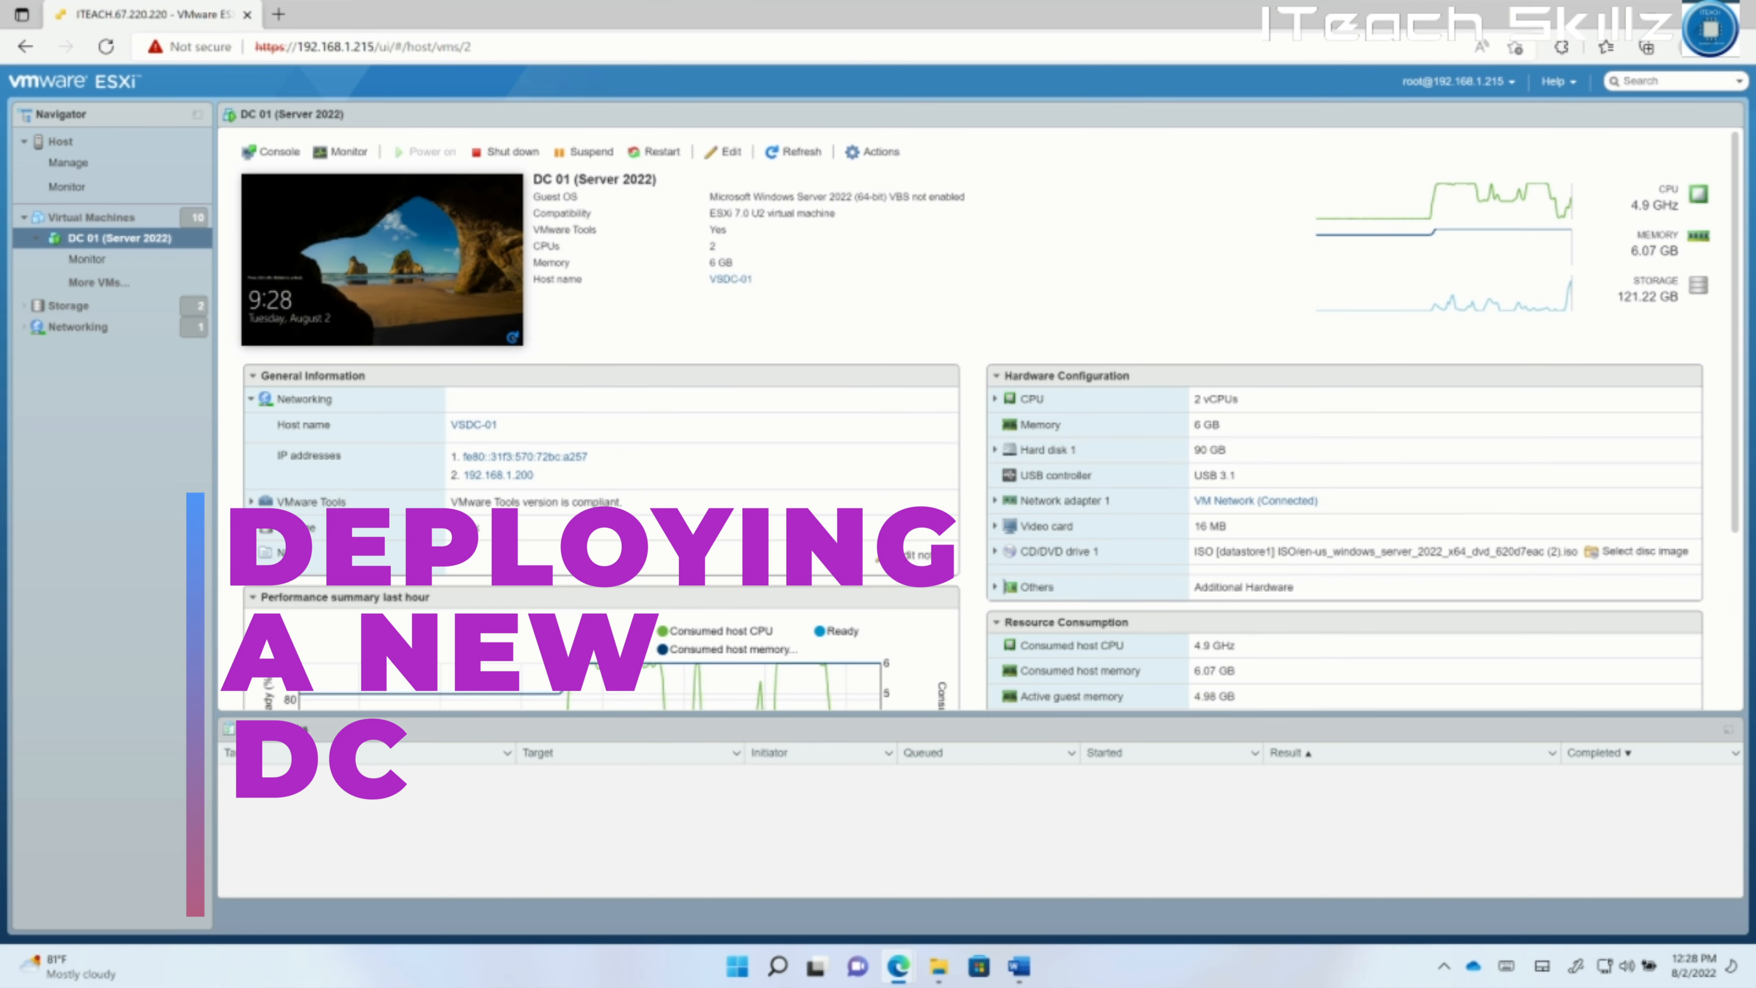
pyautogui.click(516, 315)
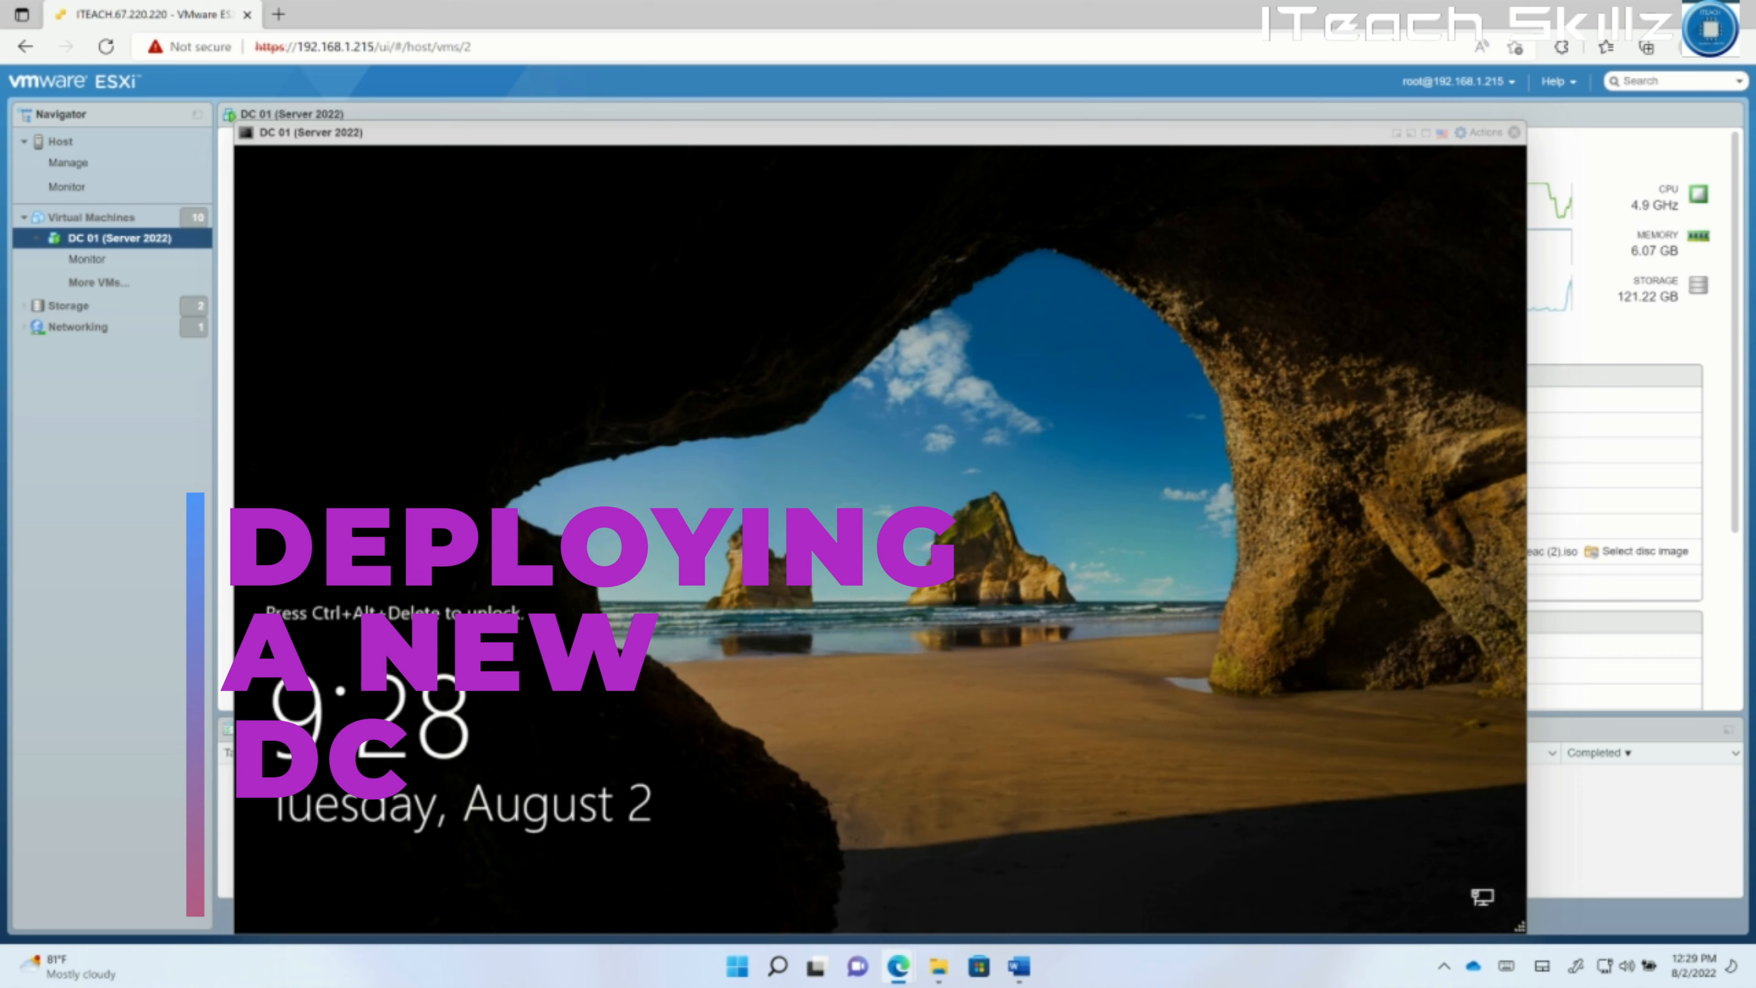
# Send Ctrl-Alt-Delete to DC 01 from the console Actions menu to reach the Administrator prompt.
pyautogui.click(1425, 133)
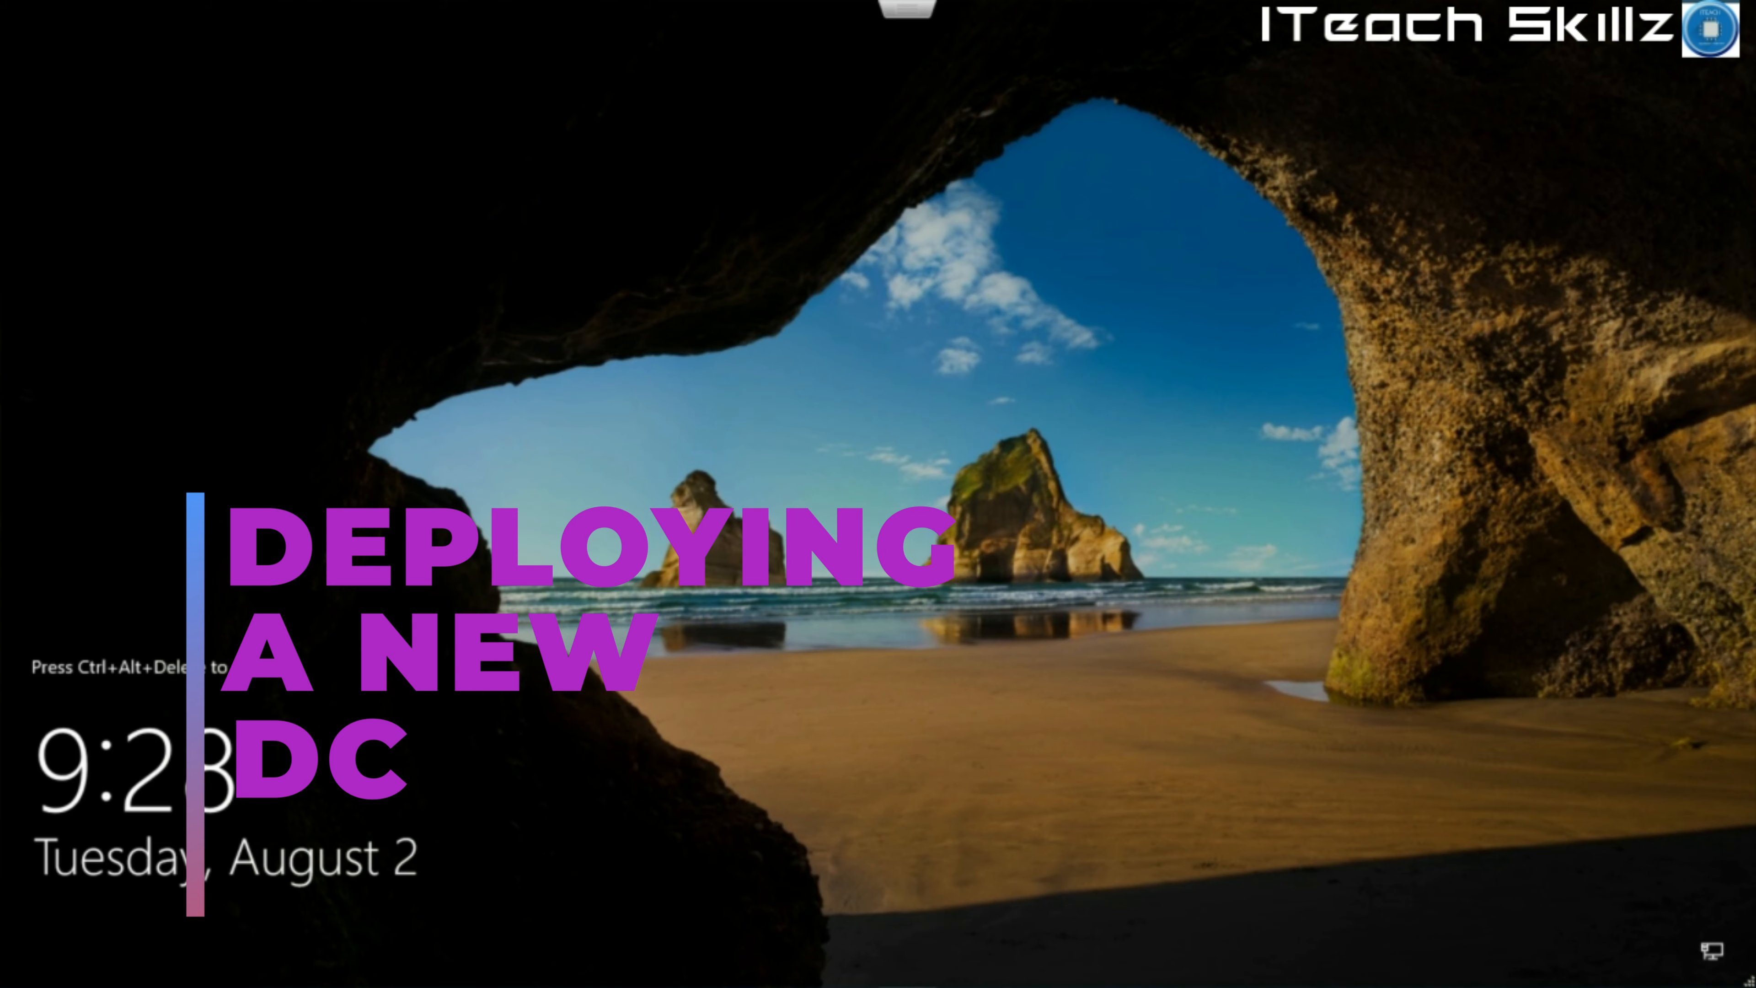
pyautogui.press('Escape')
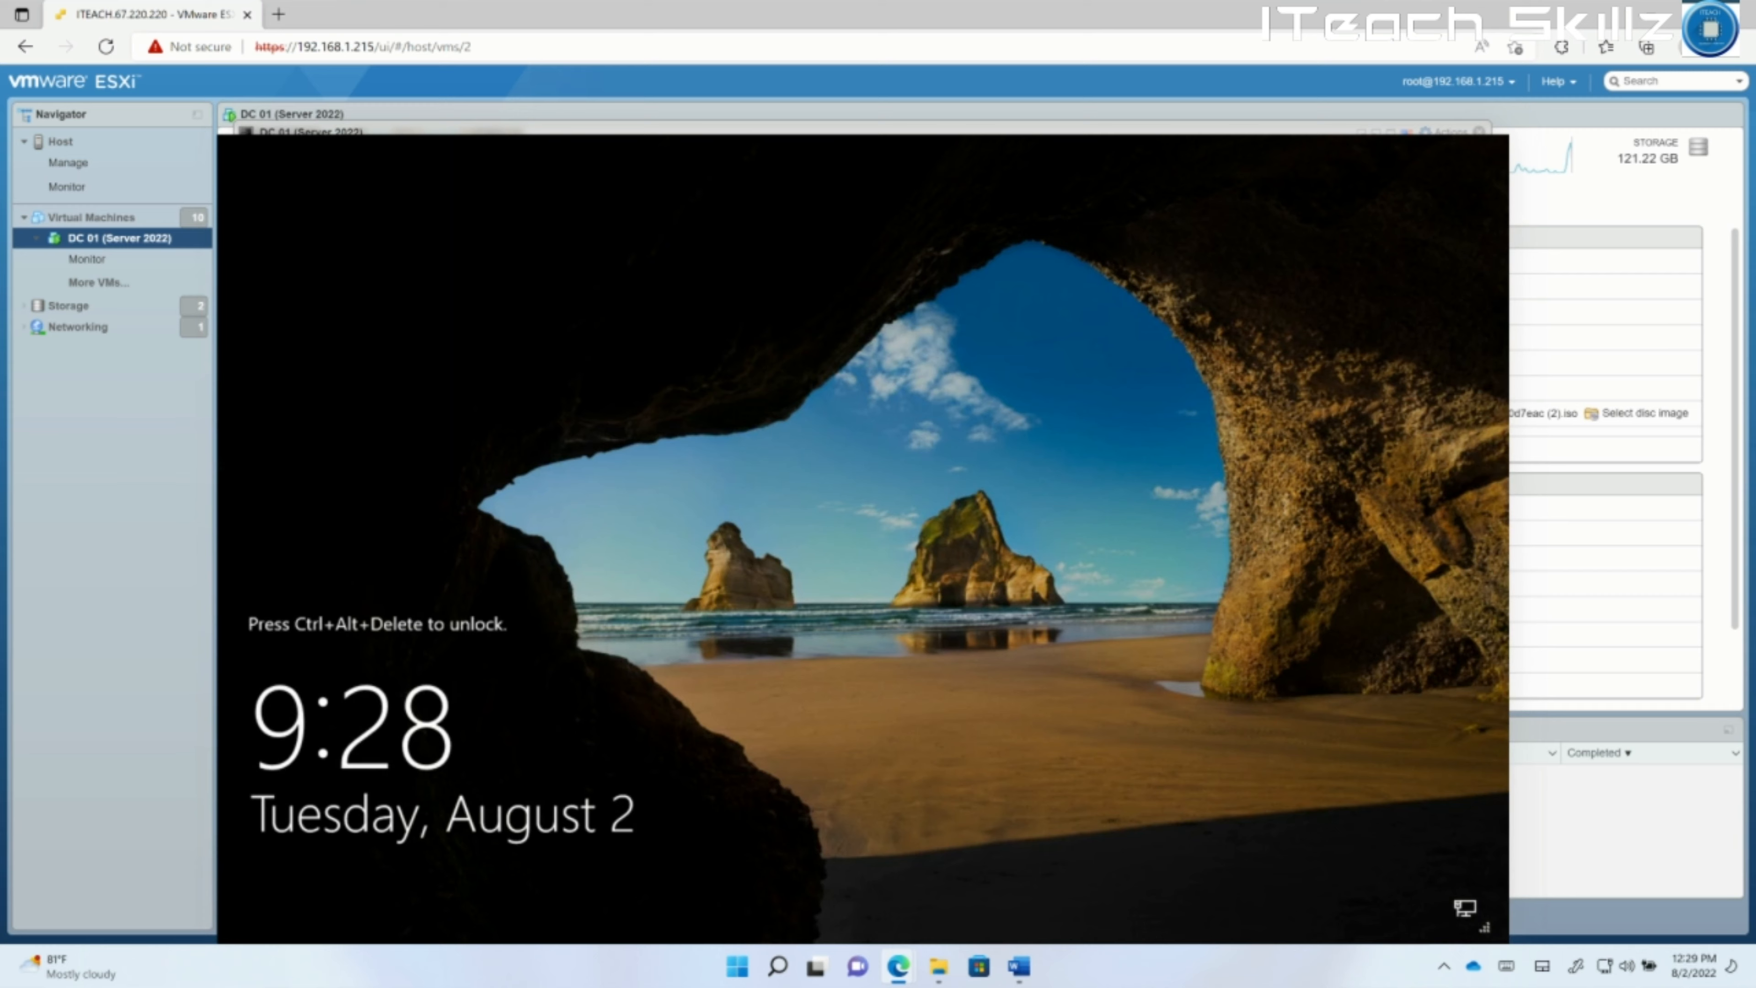
pyautogui.click(1479, 132)
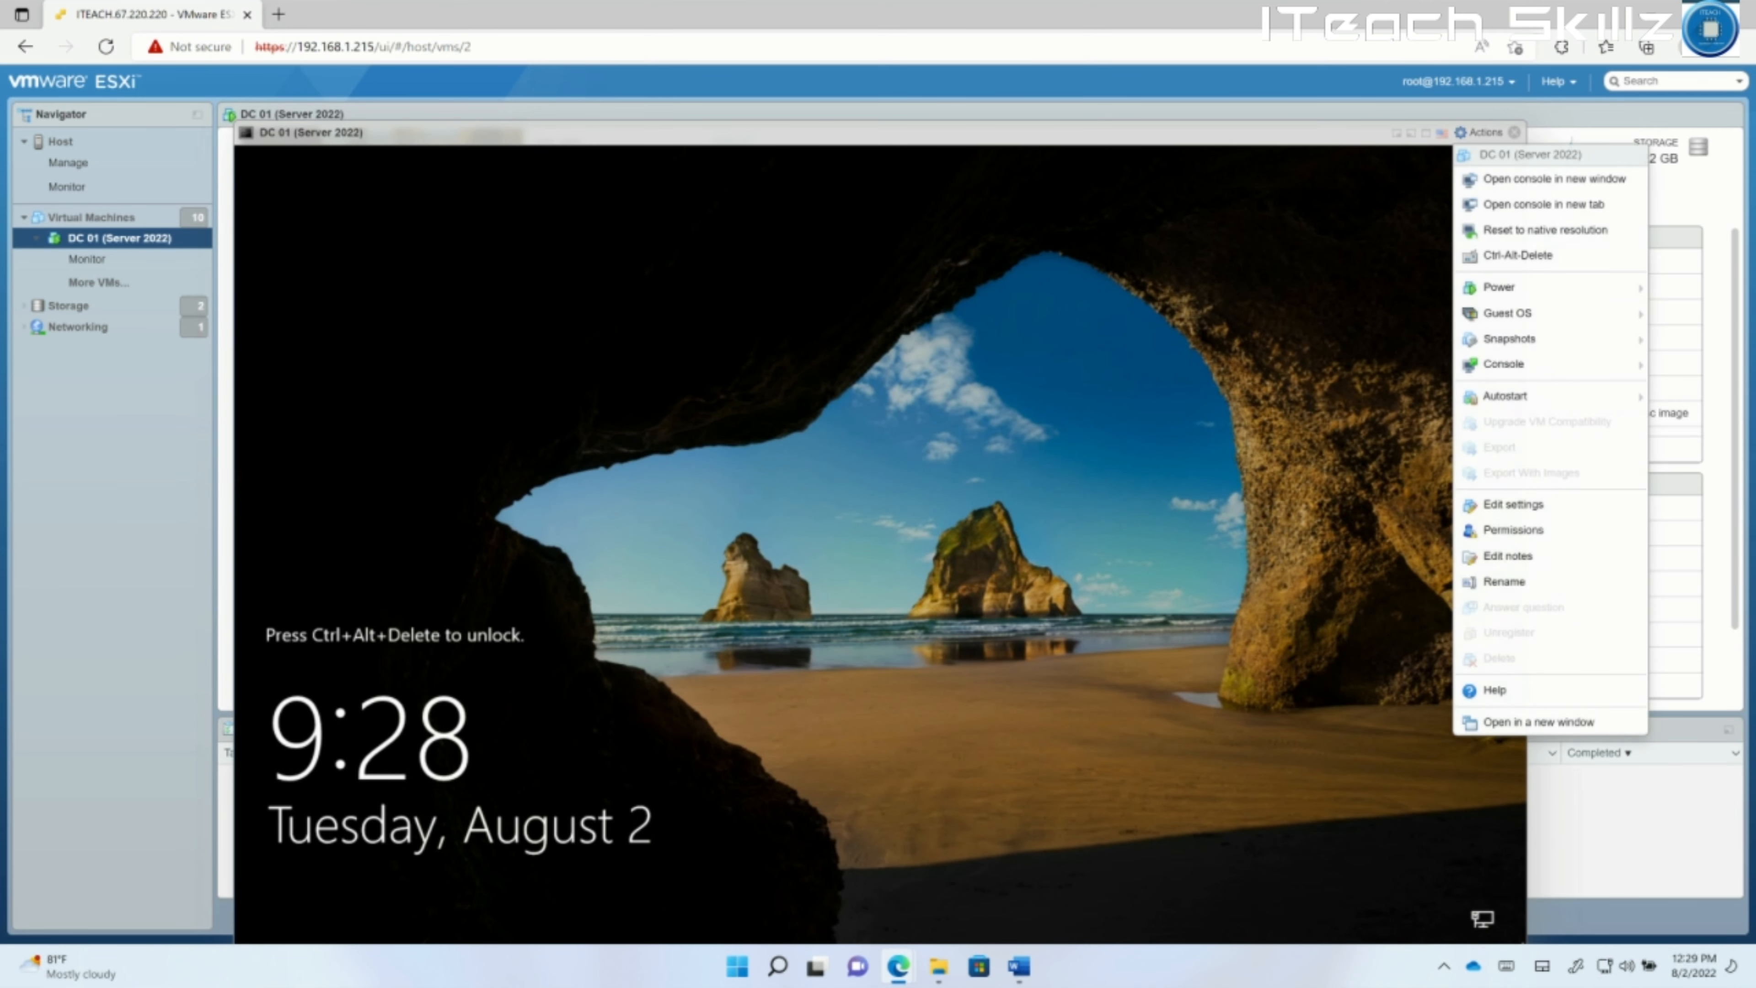
pyautogui.click(1635, 294)
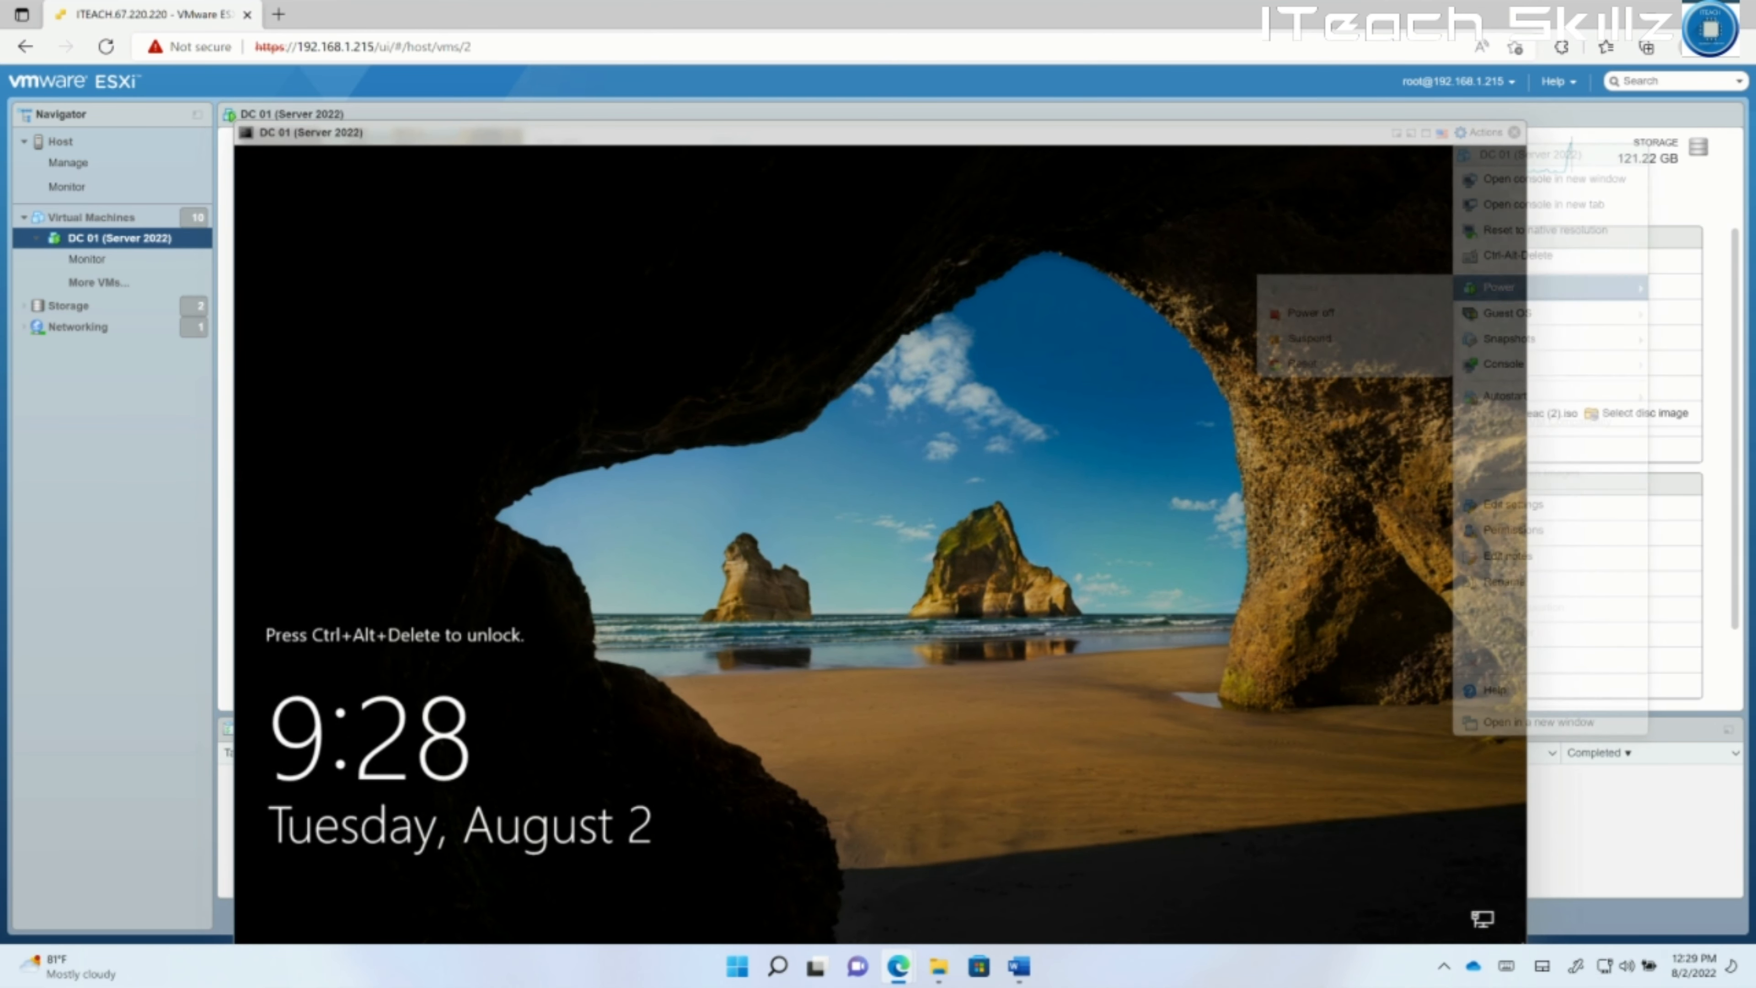
pyautogui.click(1479, 132)
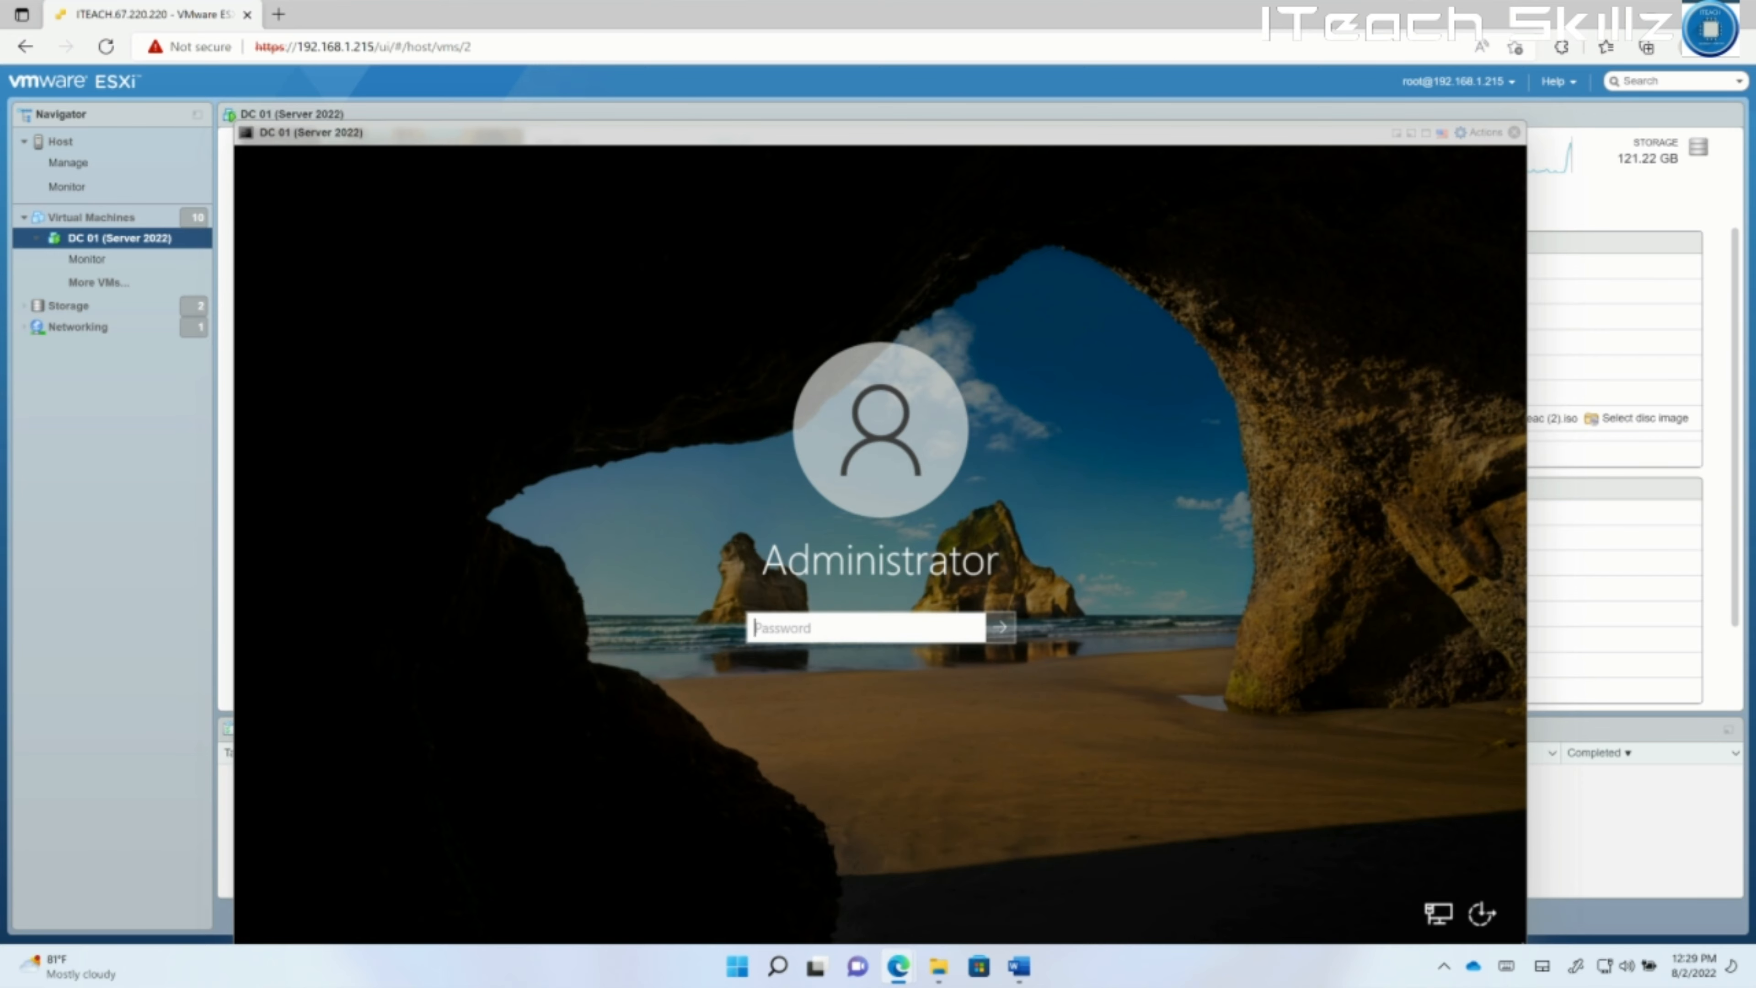
# Sign in to the server as Administrator in the full-screen console.
pyautogui.click(1425, 132)
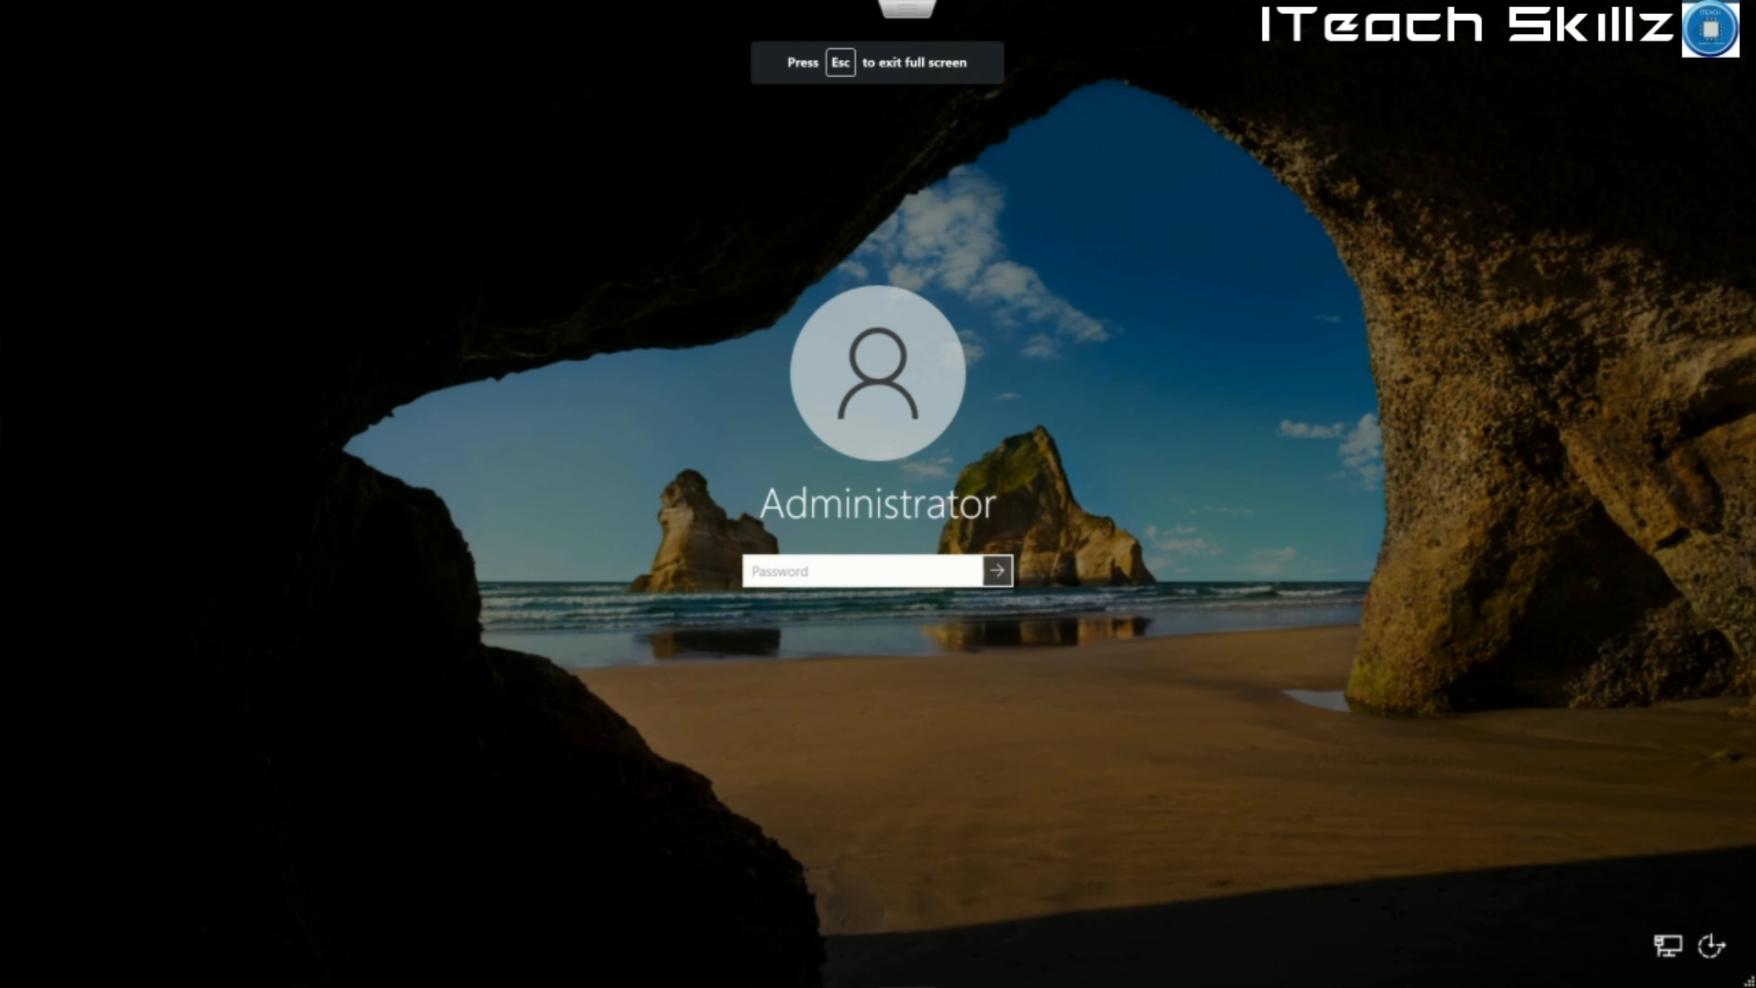
pyautogui.click(913, 583)
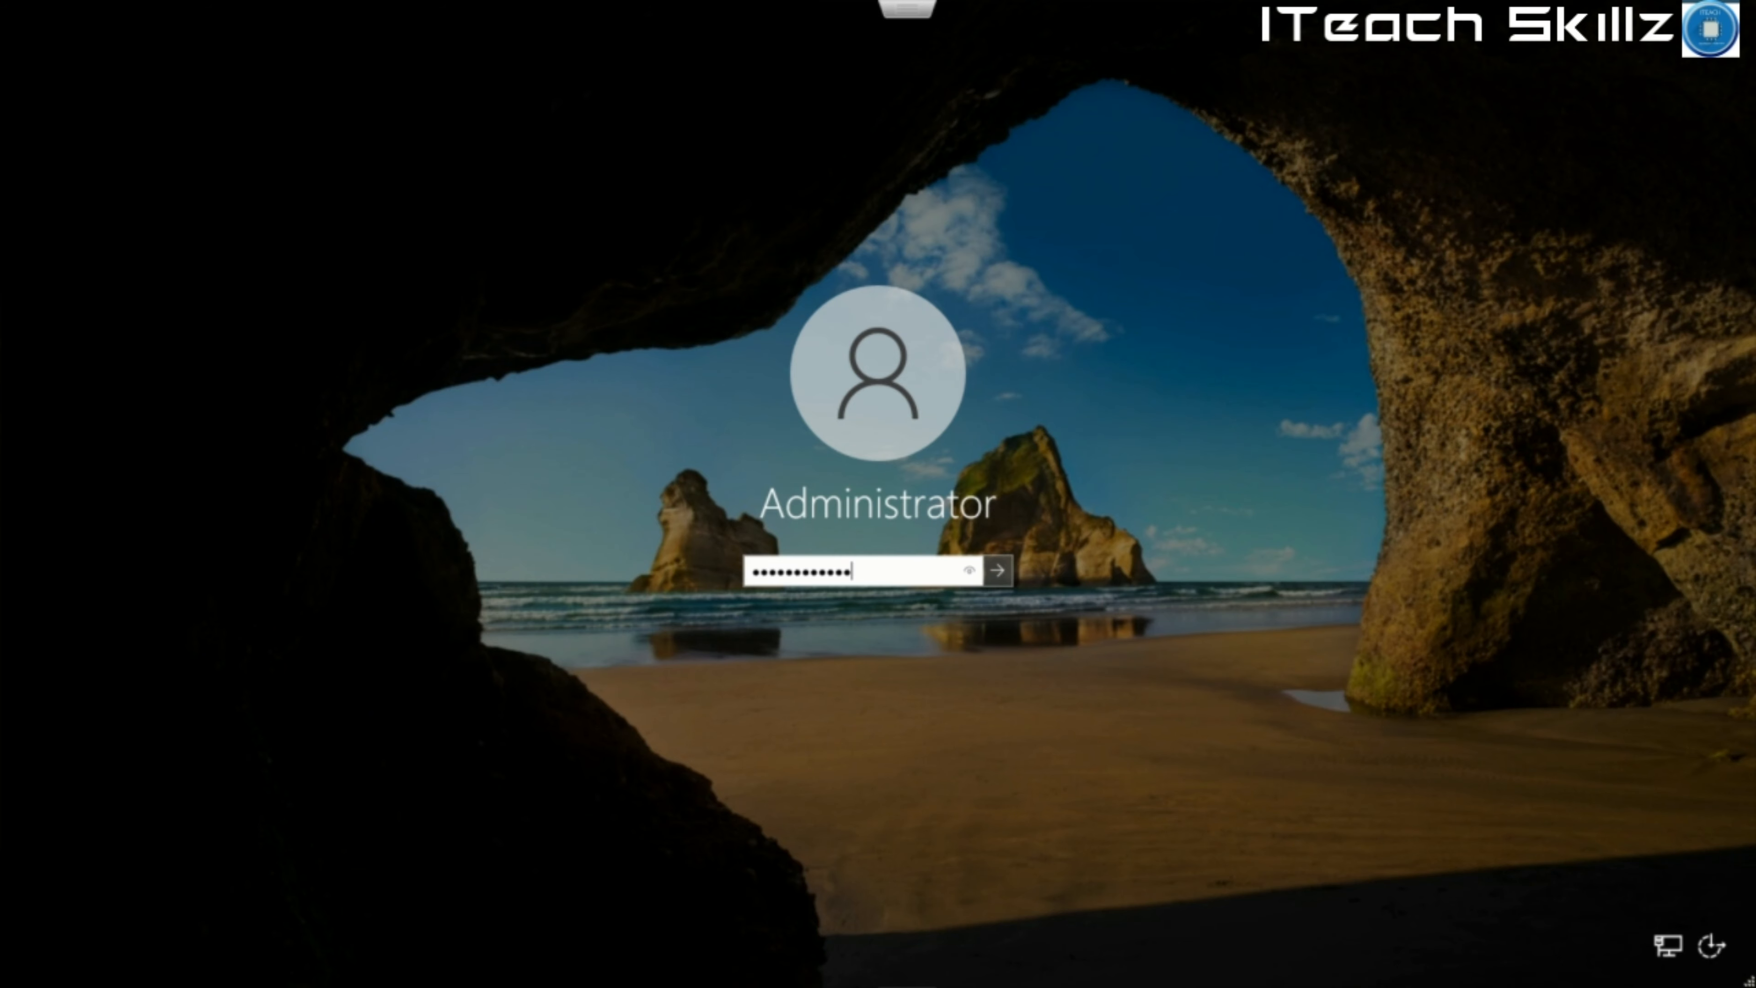
pyautogui.press('Return')
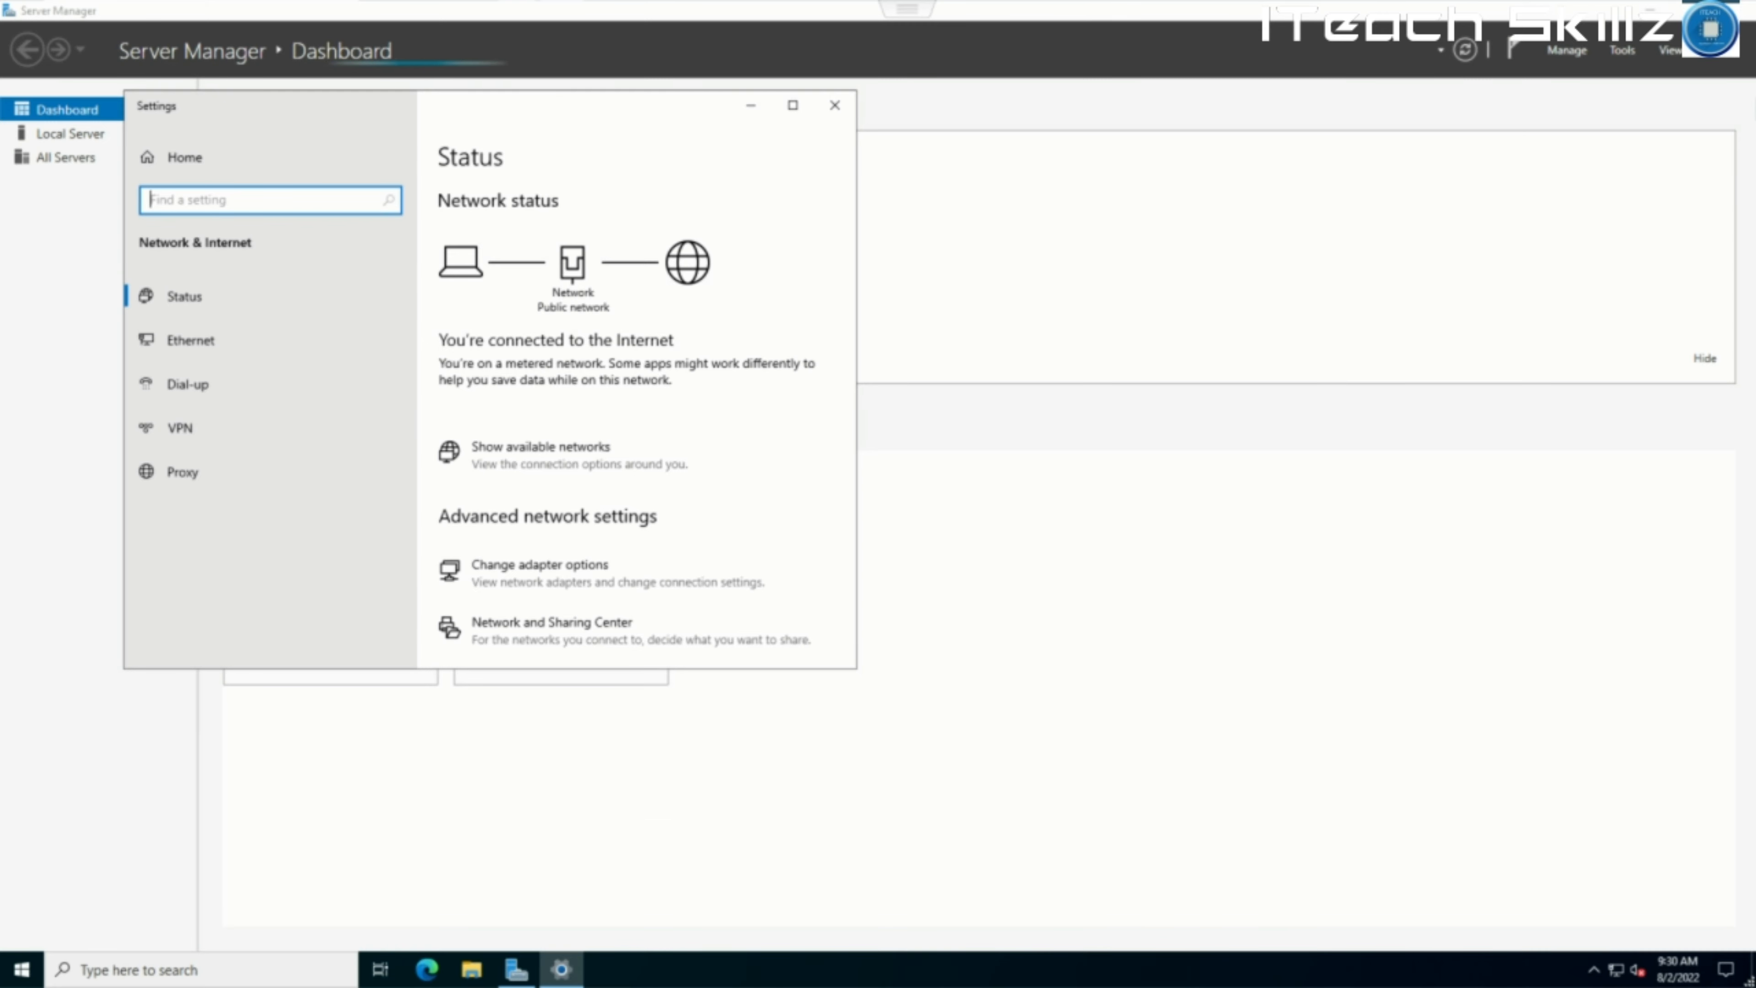
# Open Network Connections and view the Ethernet0 connection details.
pyautogui.click(1616, 970)
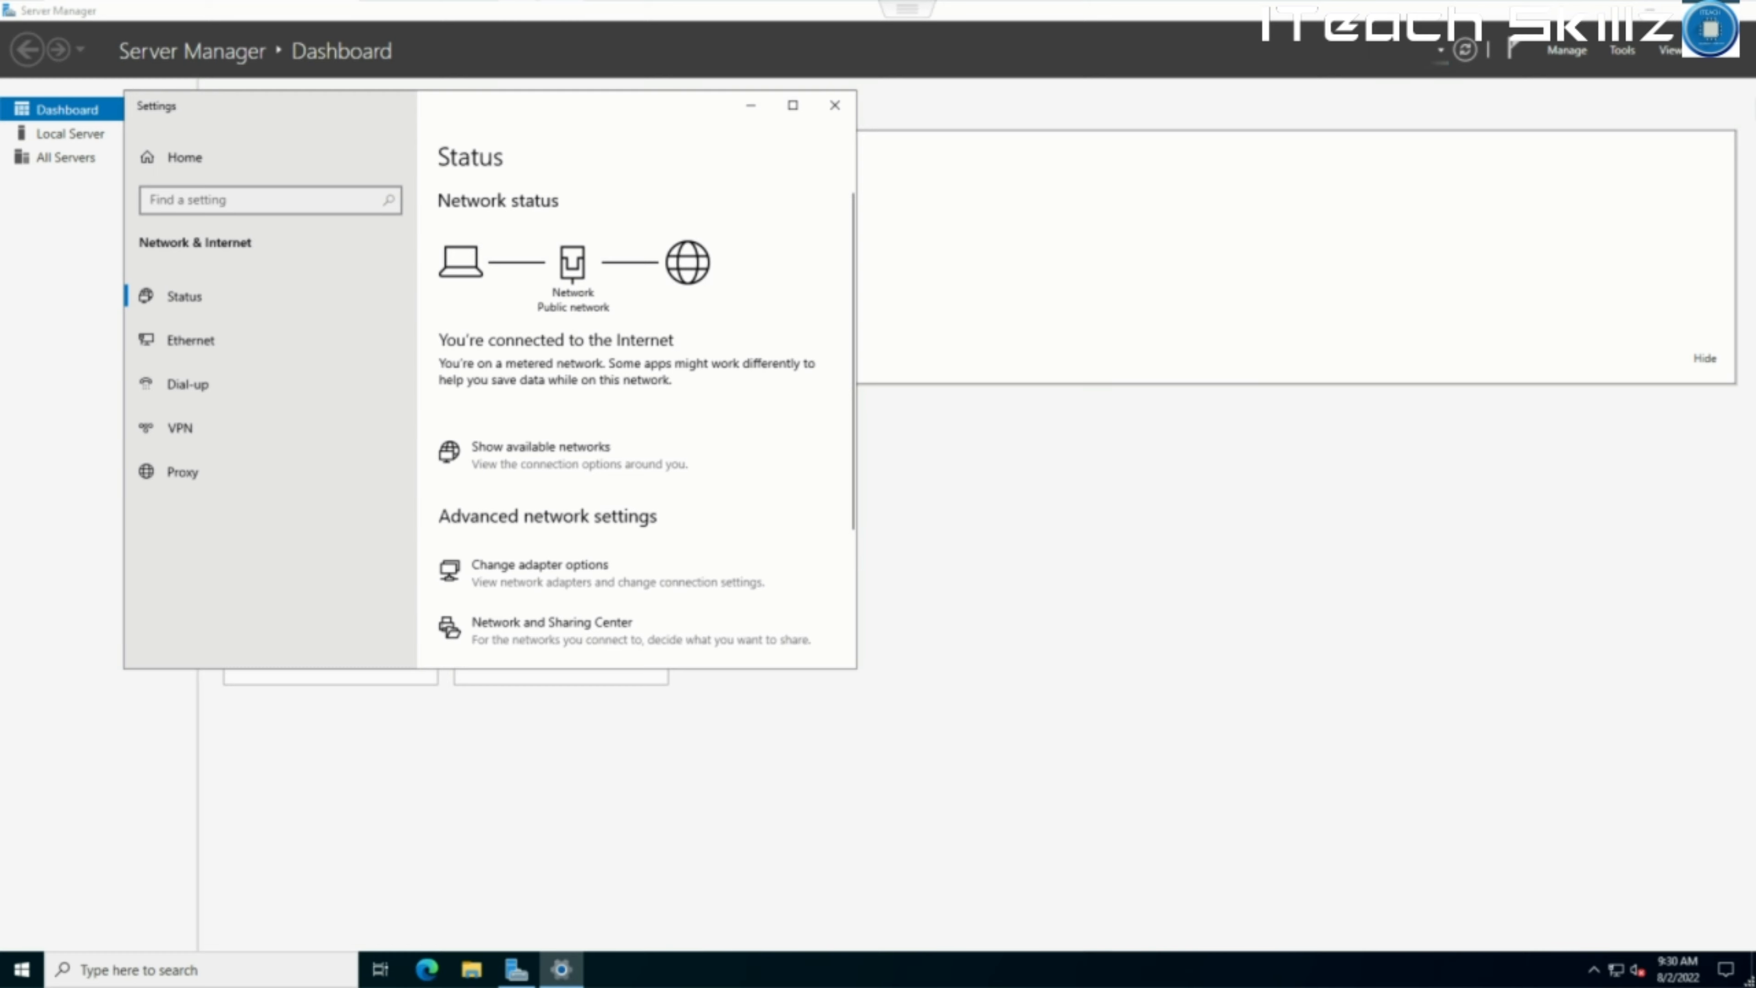
pyautogui.click(539, 565)
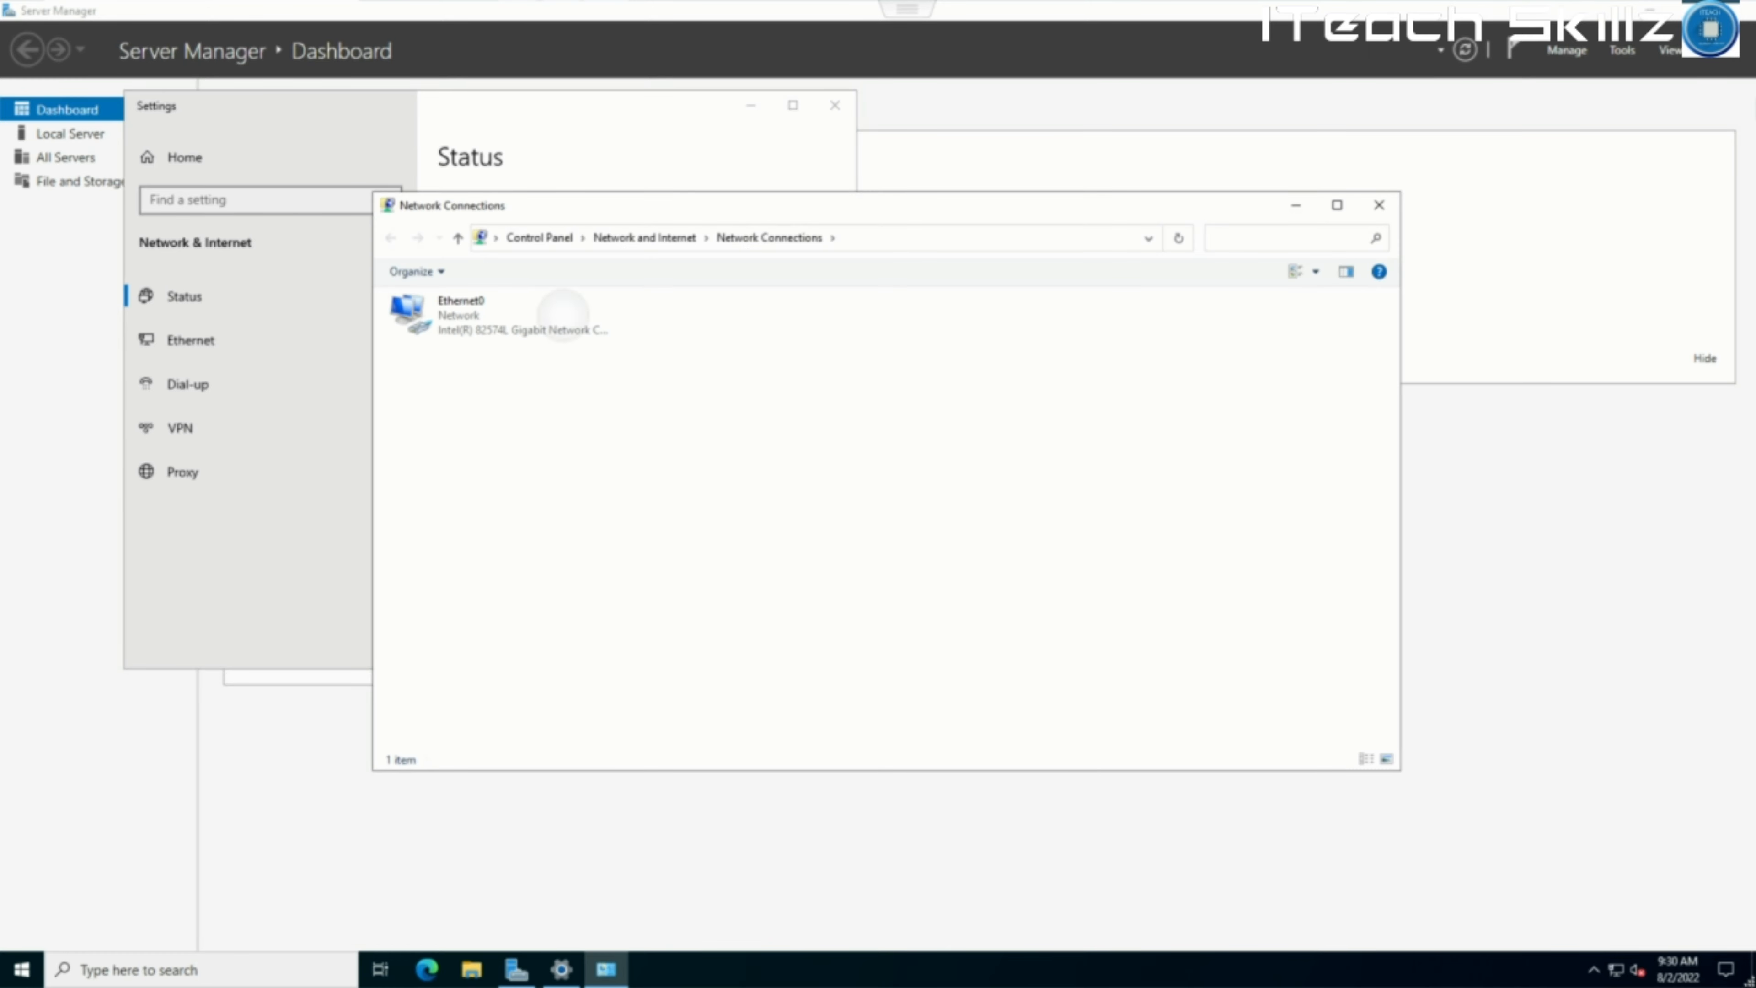
pyautogui.click(563, 314)
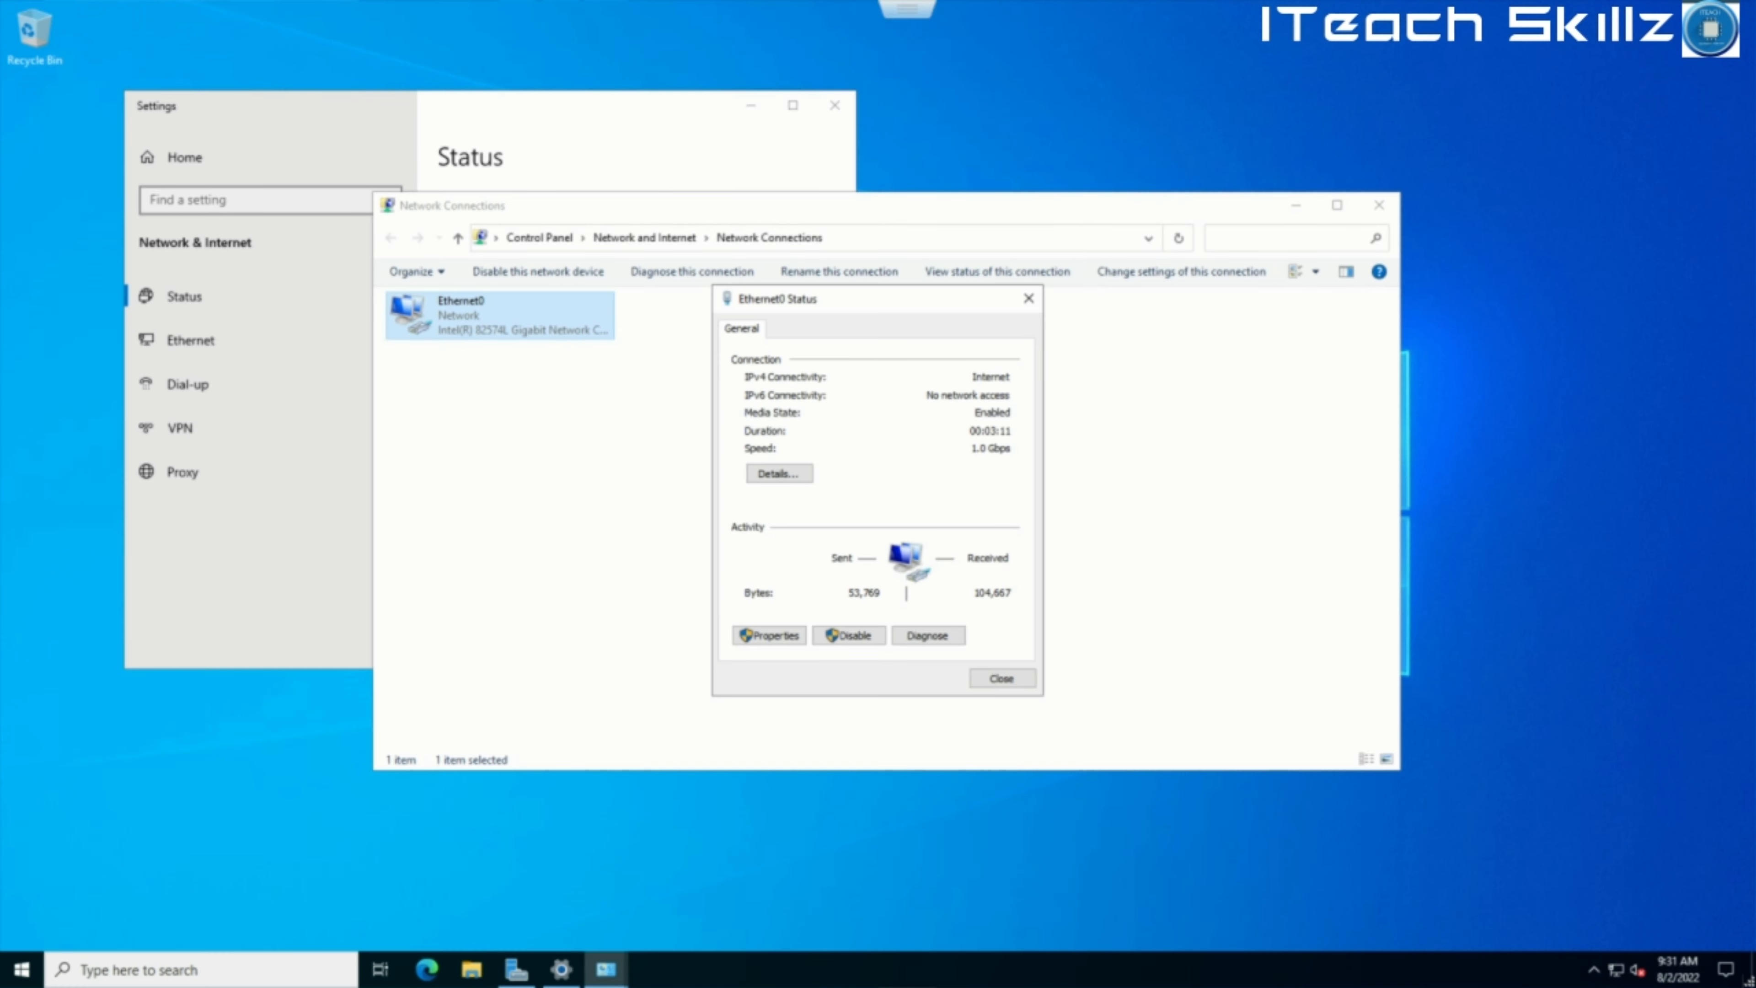
pyautogui.click(787, 495)
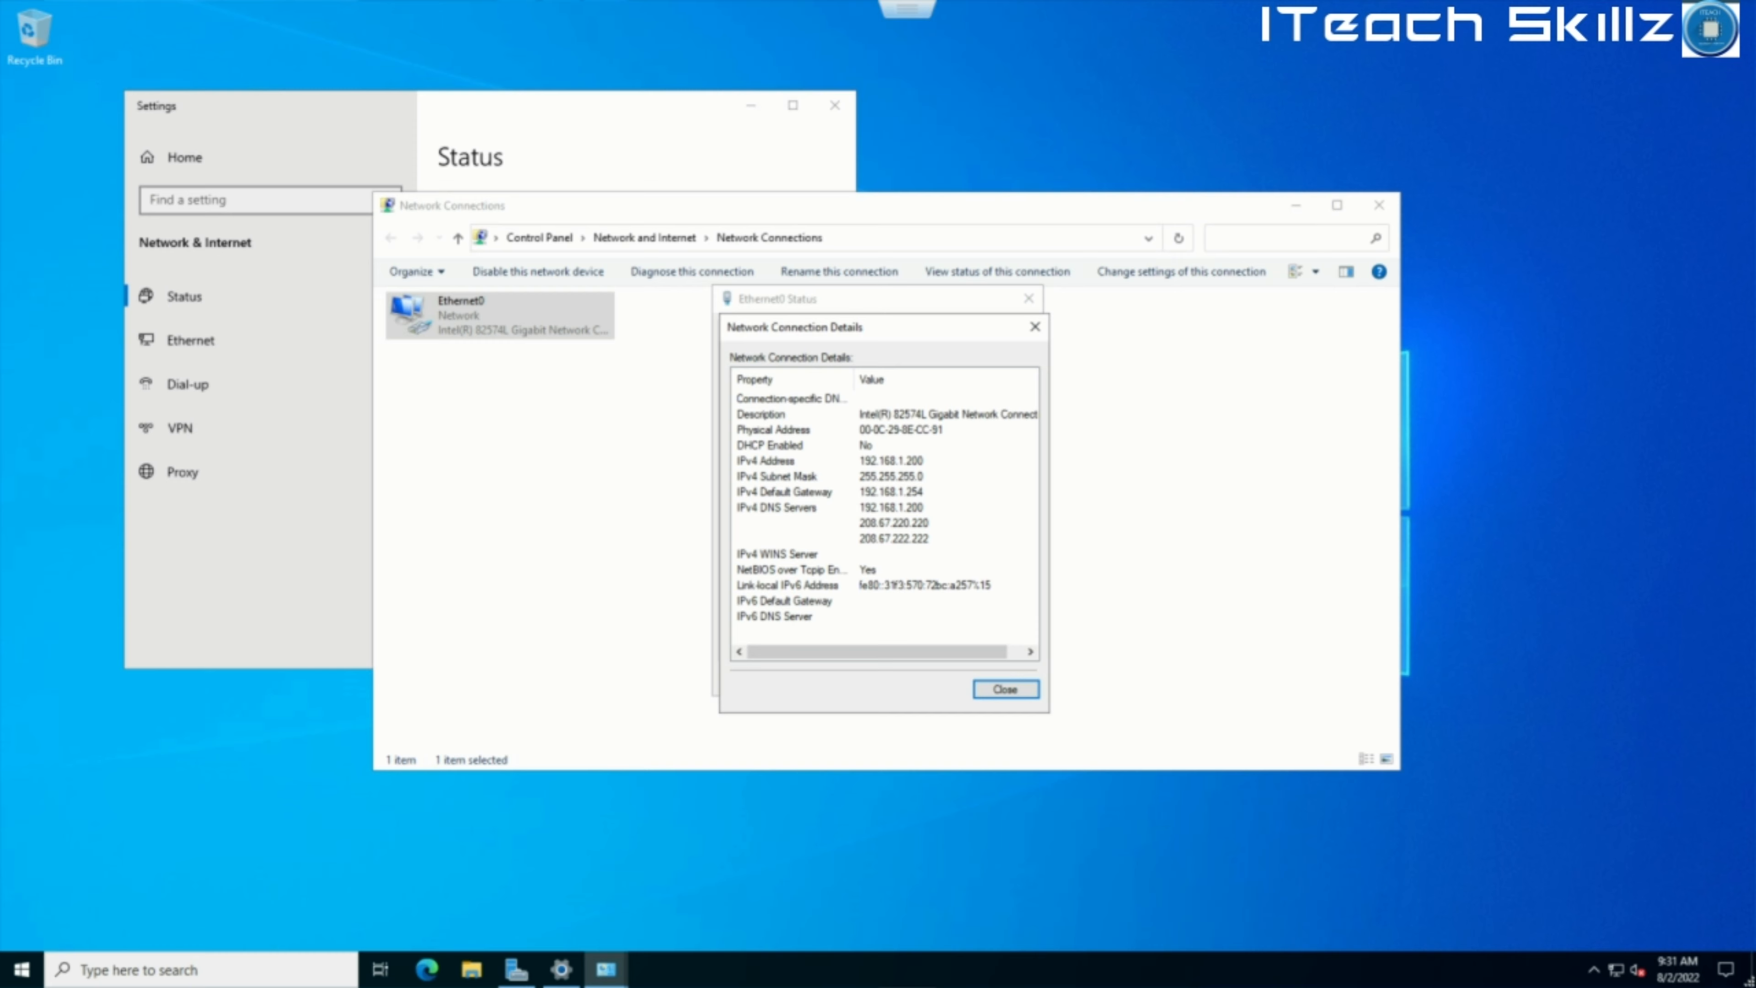
pyautogui.press('Escape')
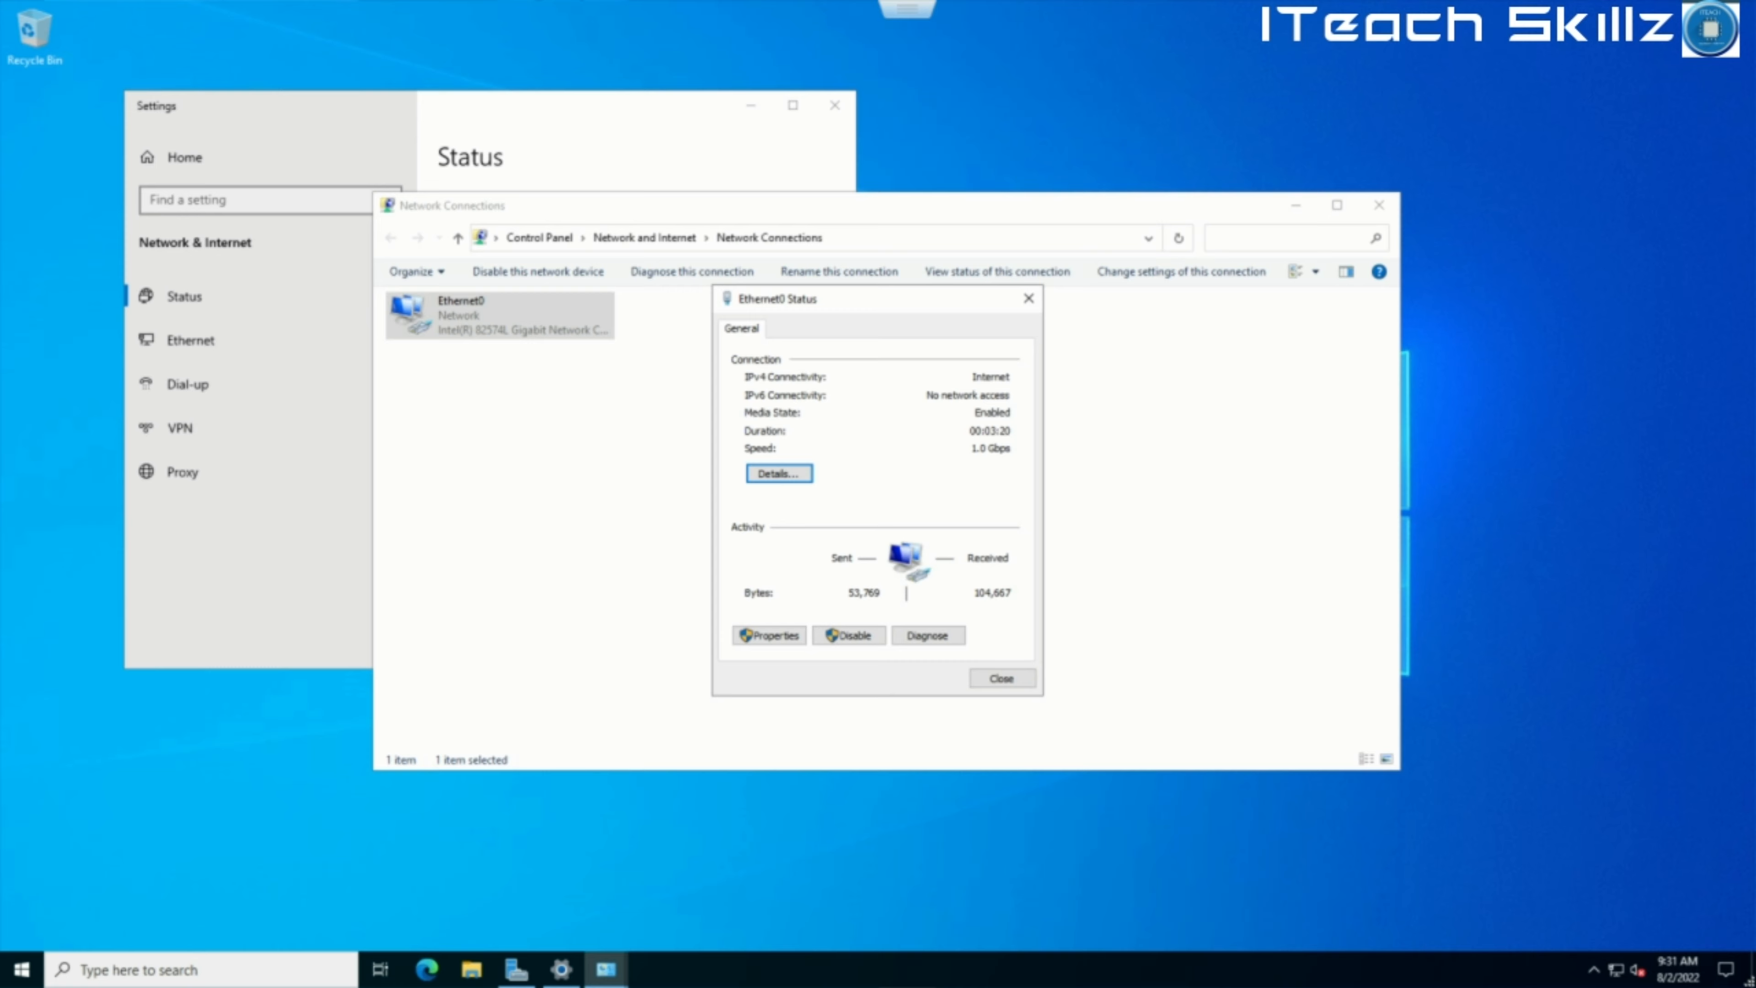
# Review Ethernet0's IPv4 settings: static 192.168.1.200, gateway 192.168.1.254, DNS 192.168.1.200.
pyautogui.click(770, 636)
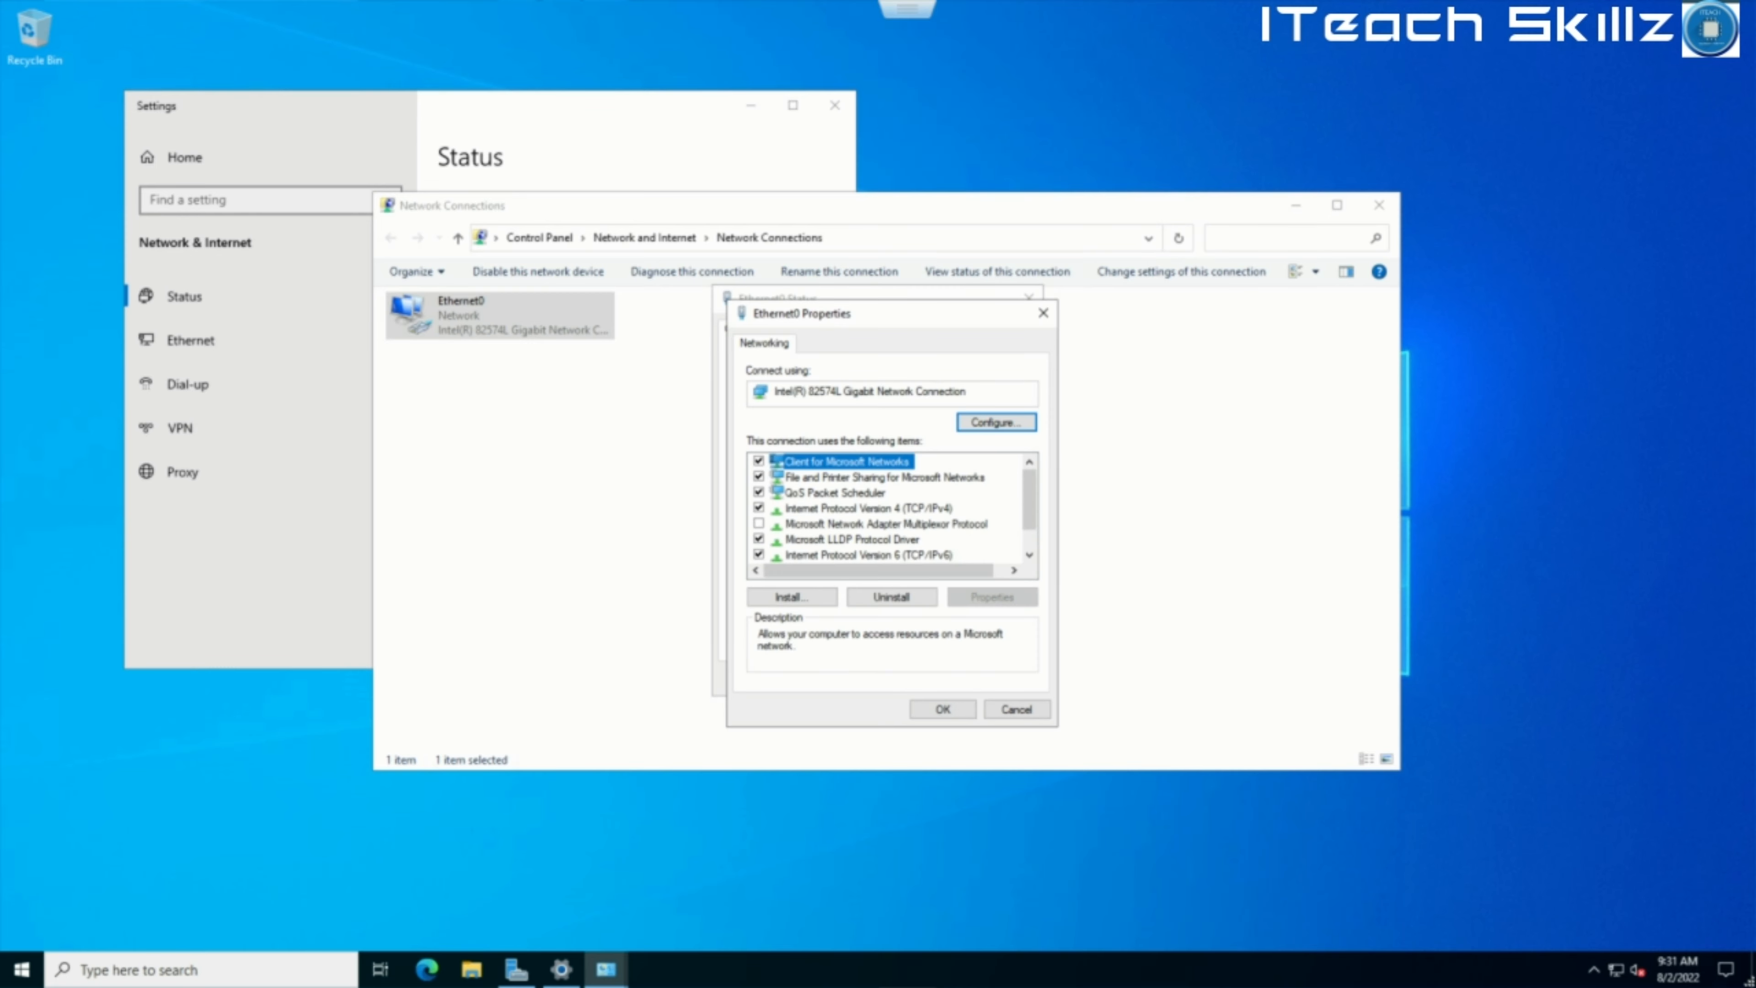
pyautogui.click(924, 509)
pyautogui.click(992, 597)
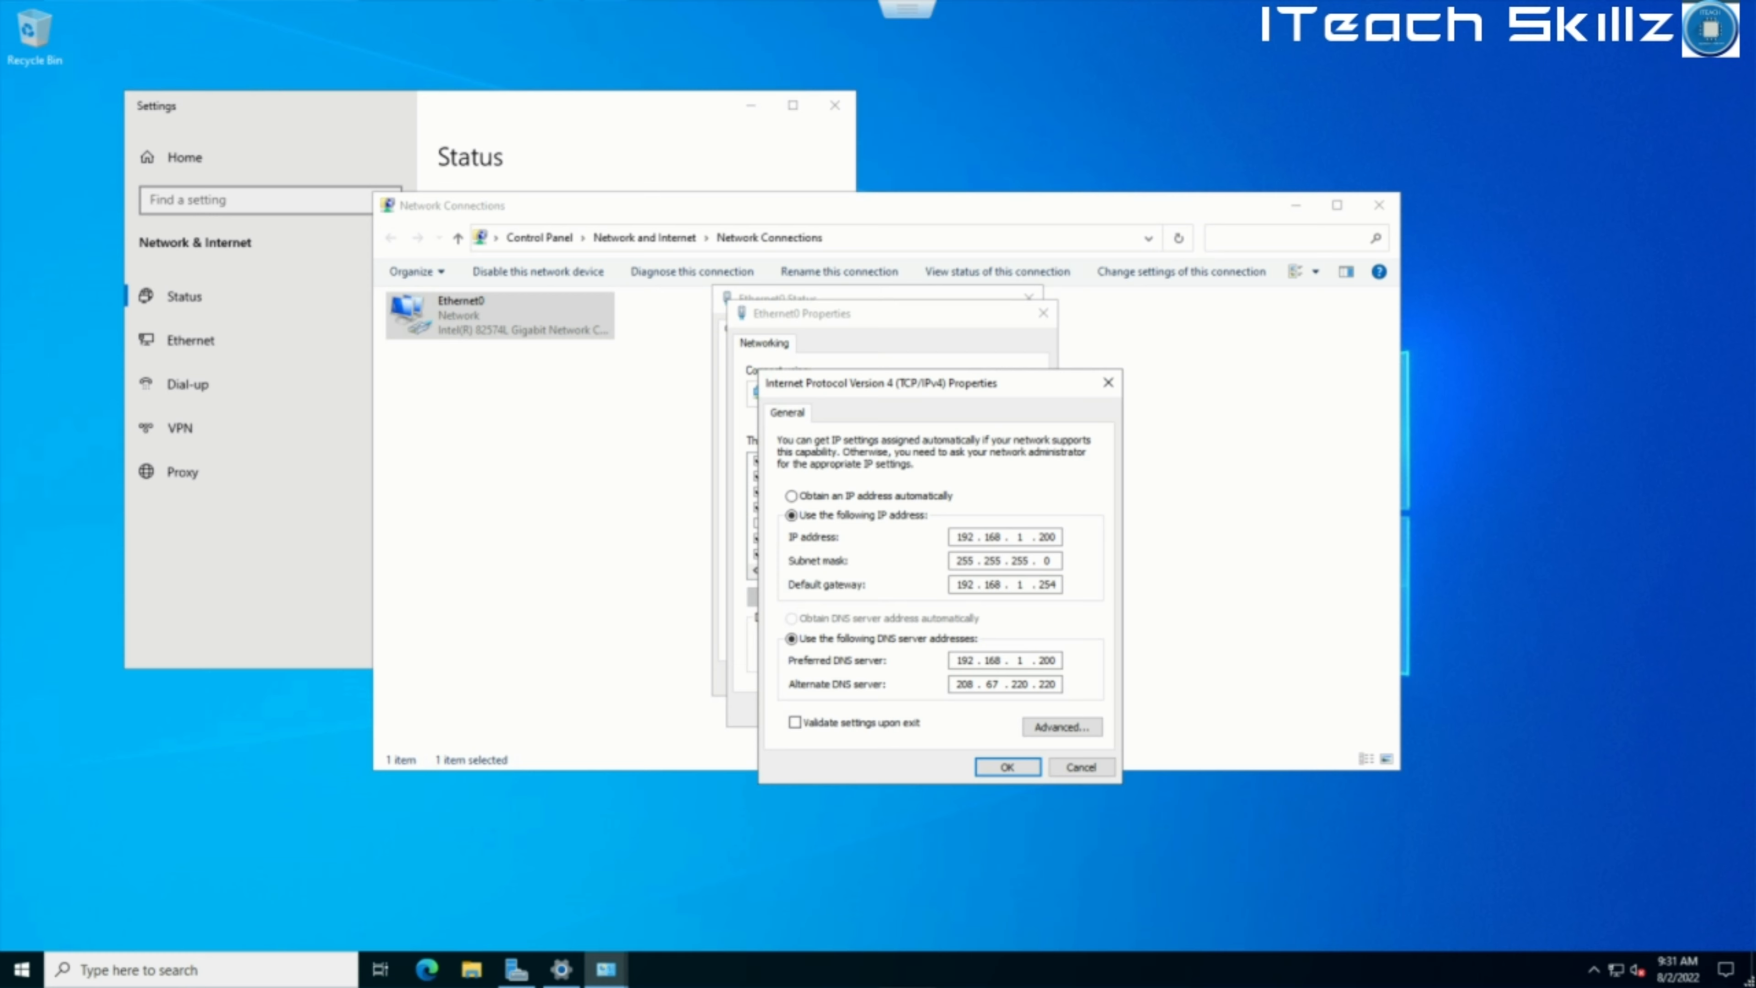
pyautogui.click(1087, 769)
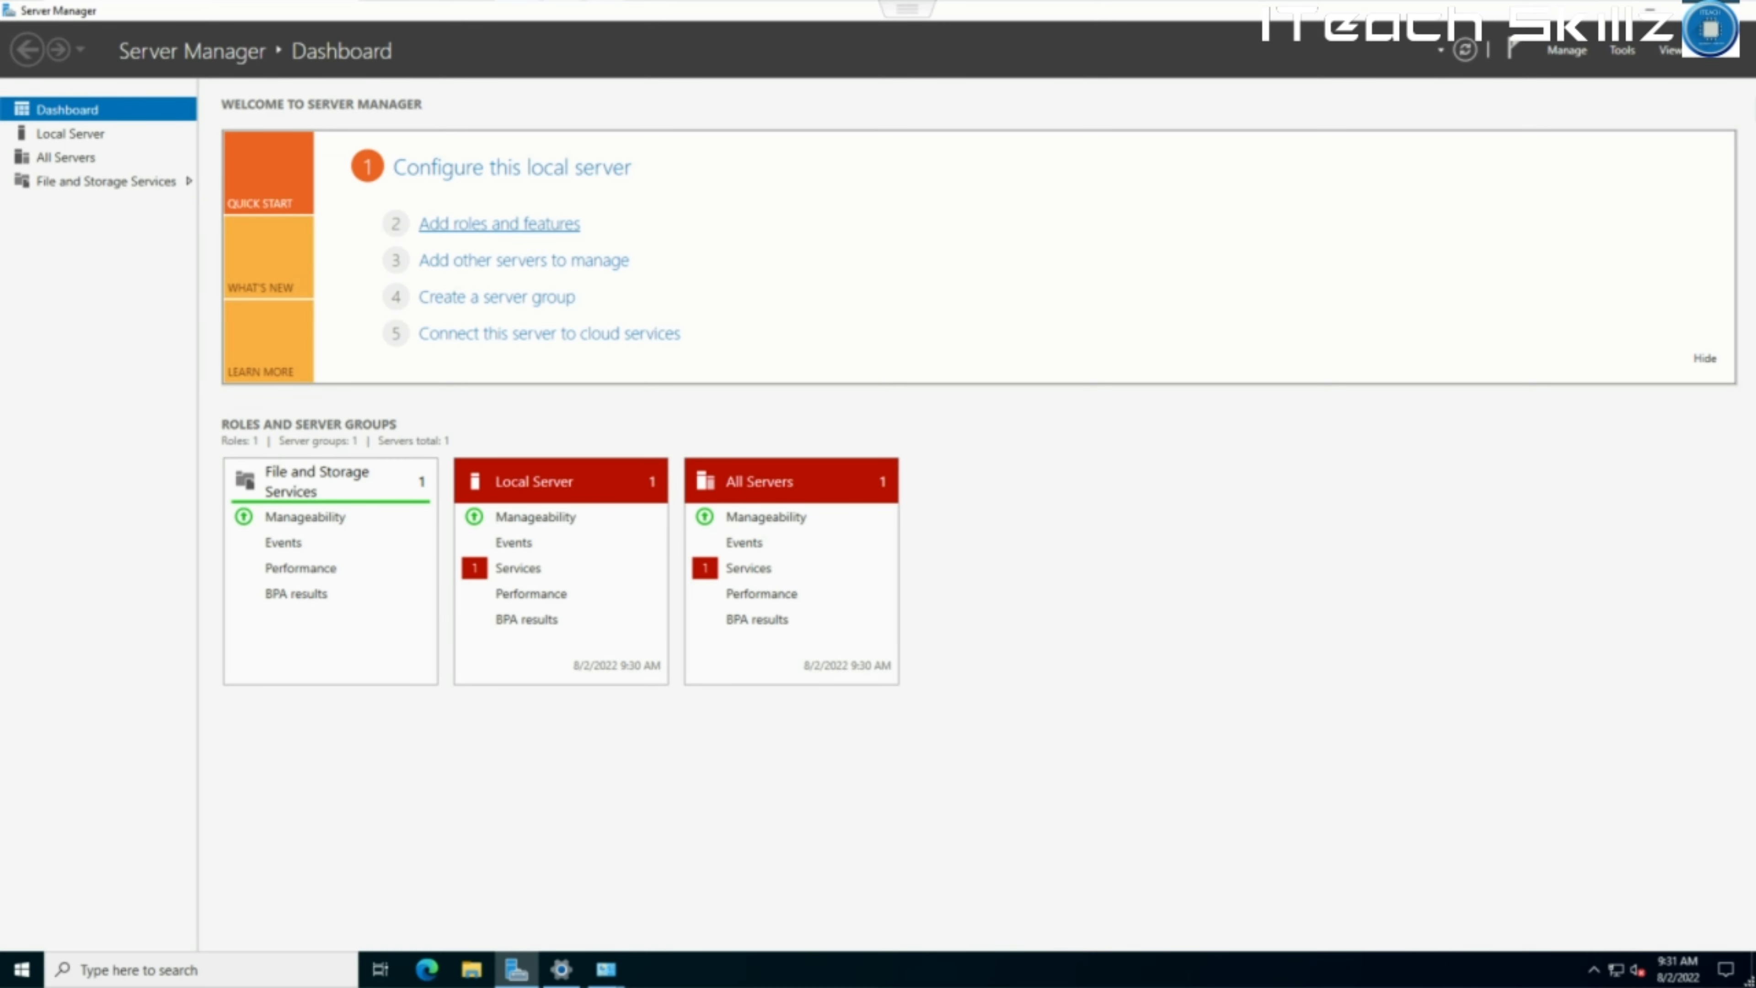
# Start the Add Roles and Features wizard with role-based installation on VSDC-01.
pyautogui.click(499, 223)
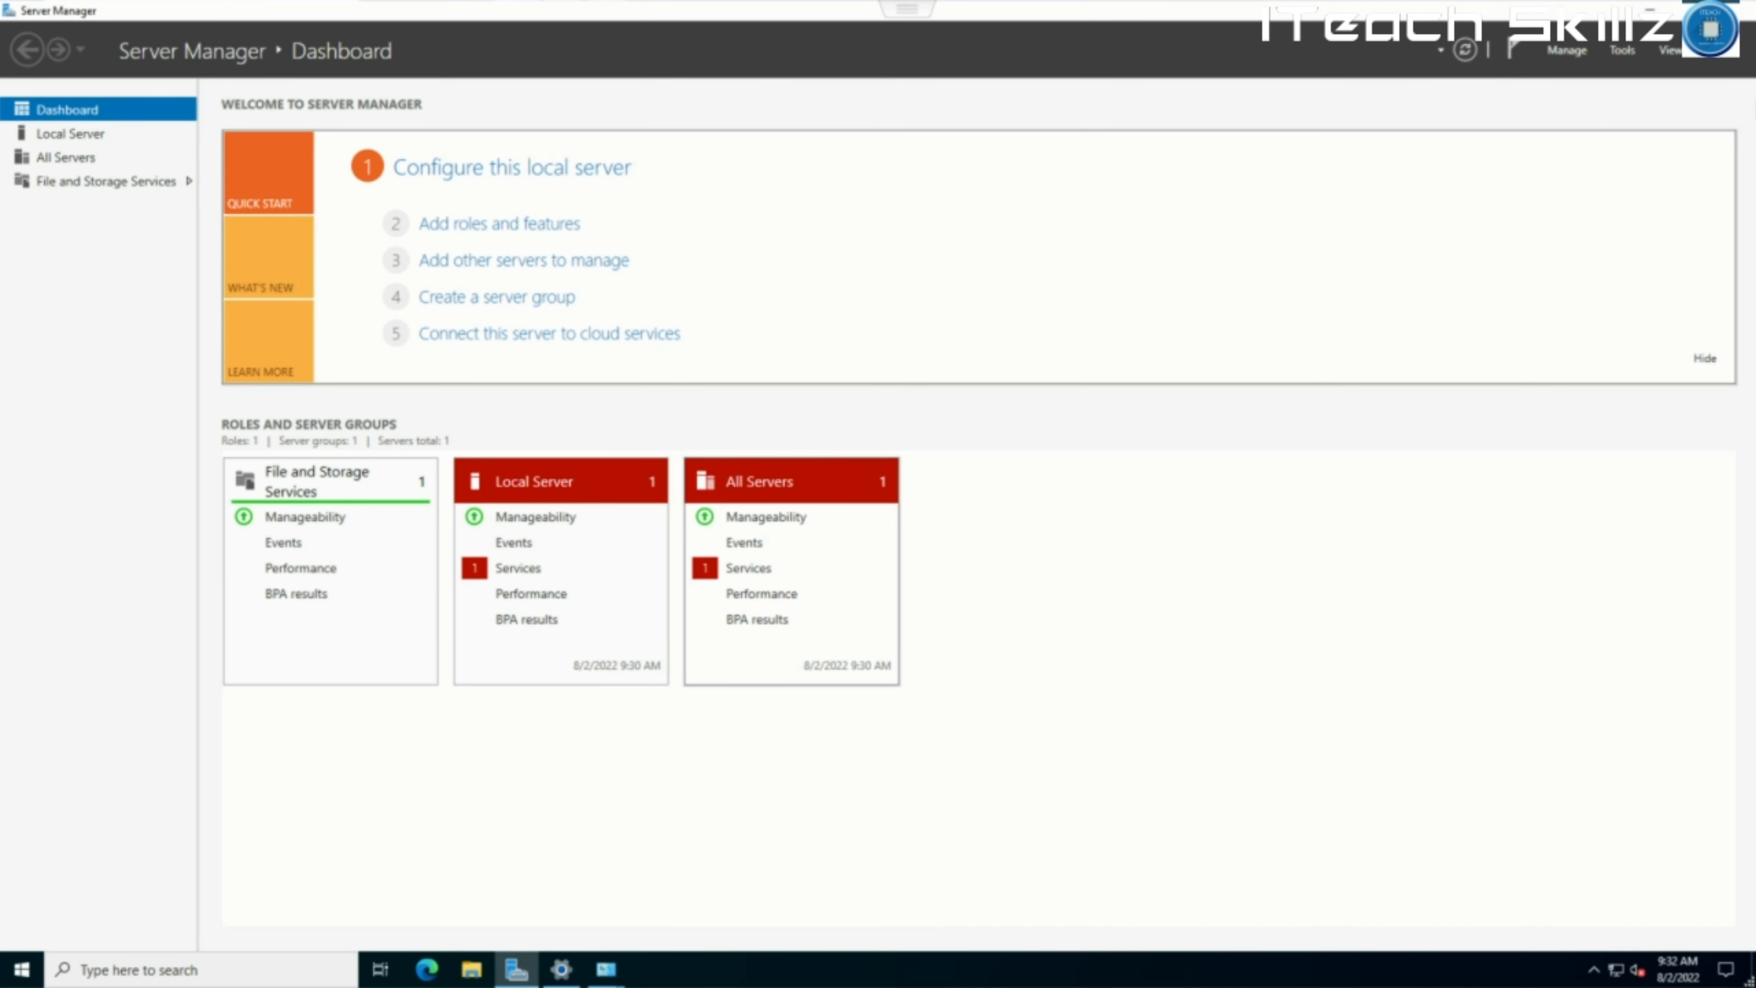
pyautogui.click(499, 223)
pyautogui.click(569, 564)
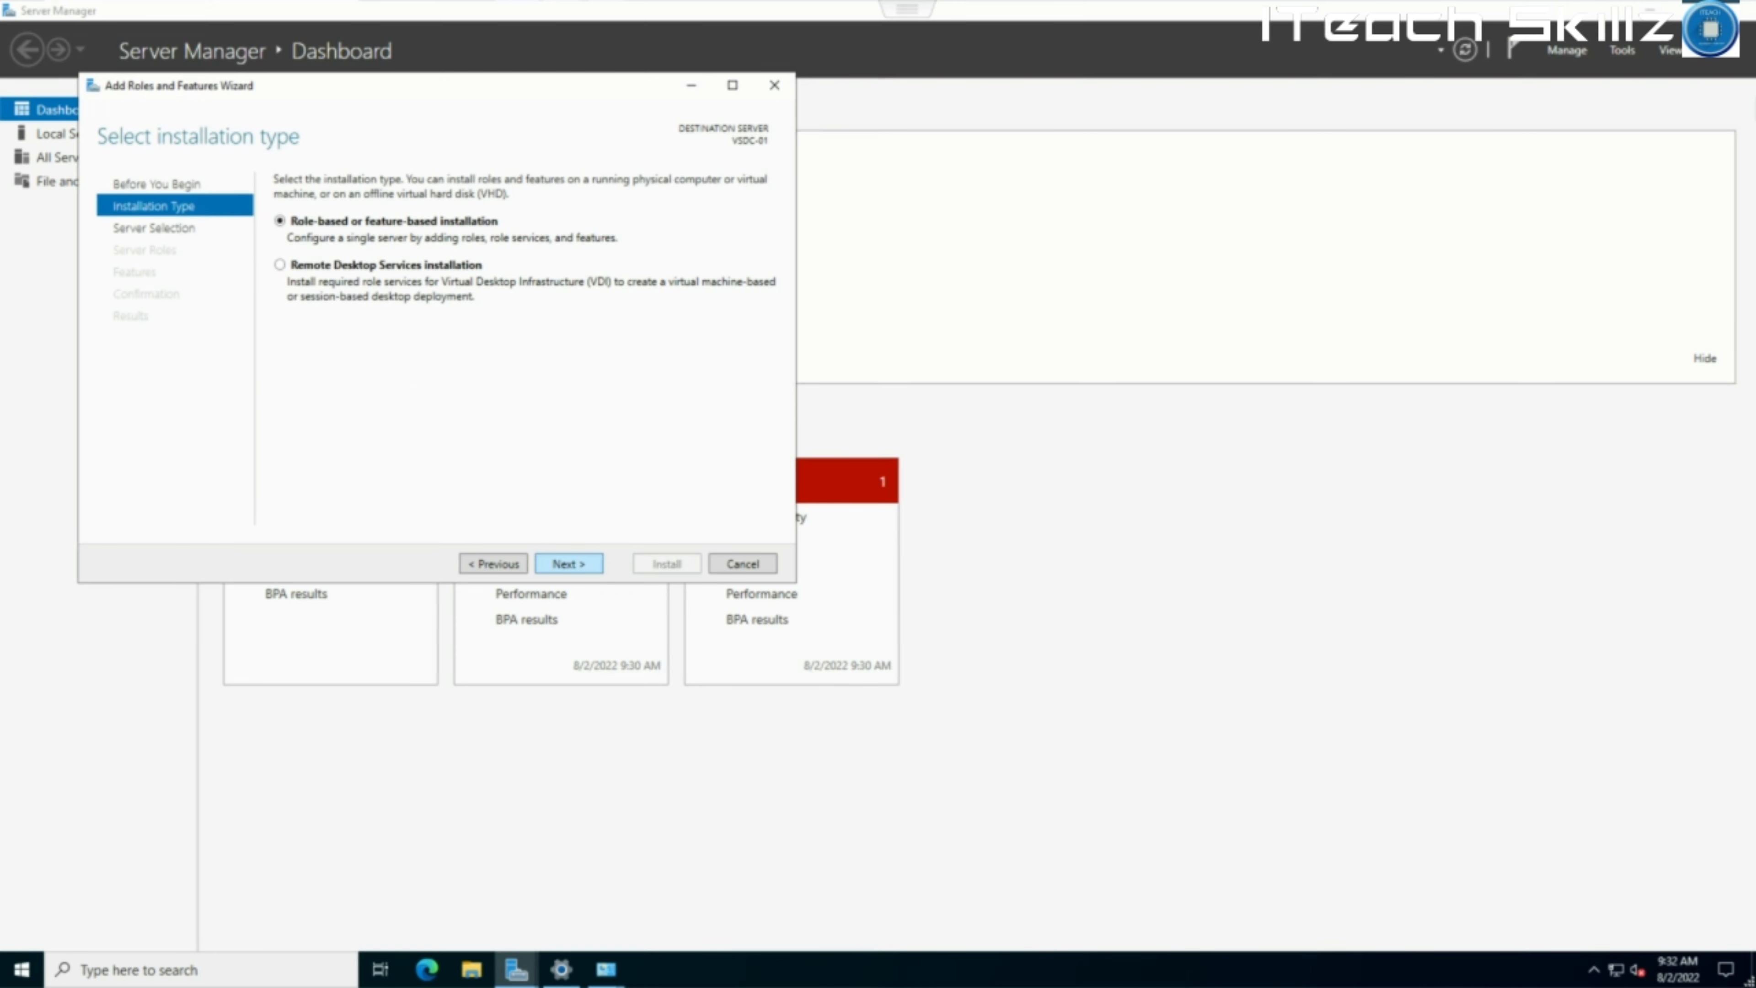
pyautogui.click(569, 564)
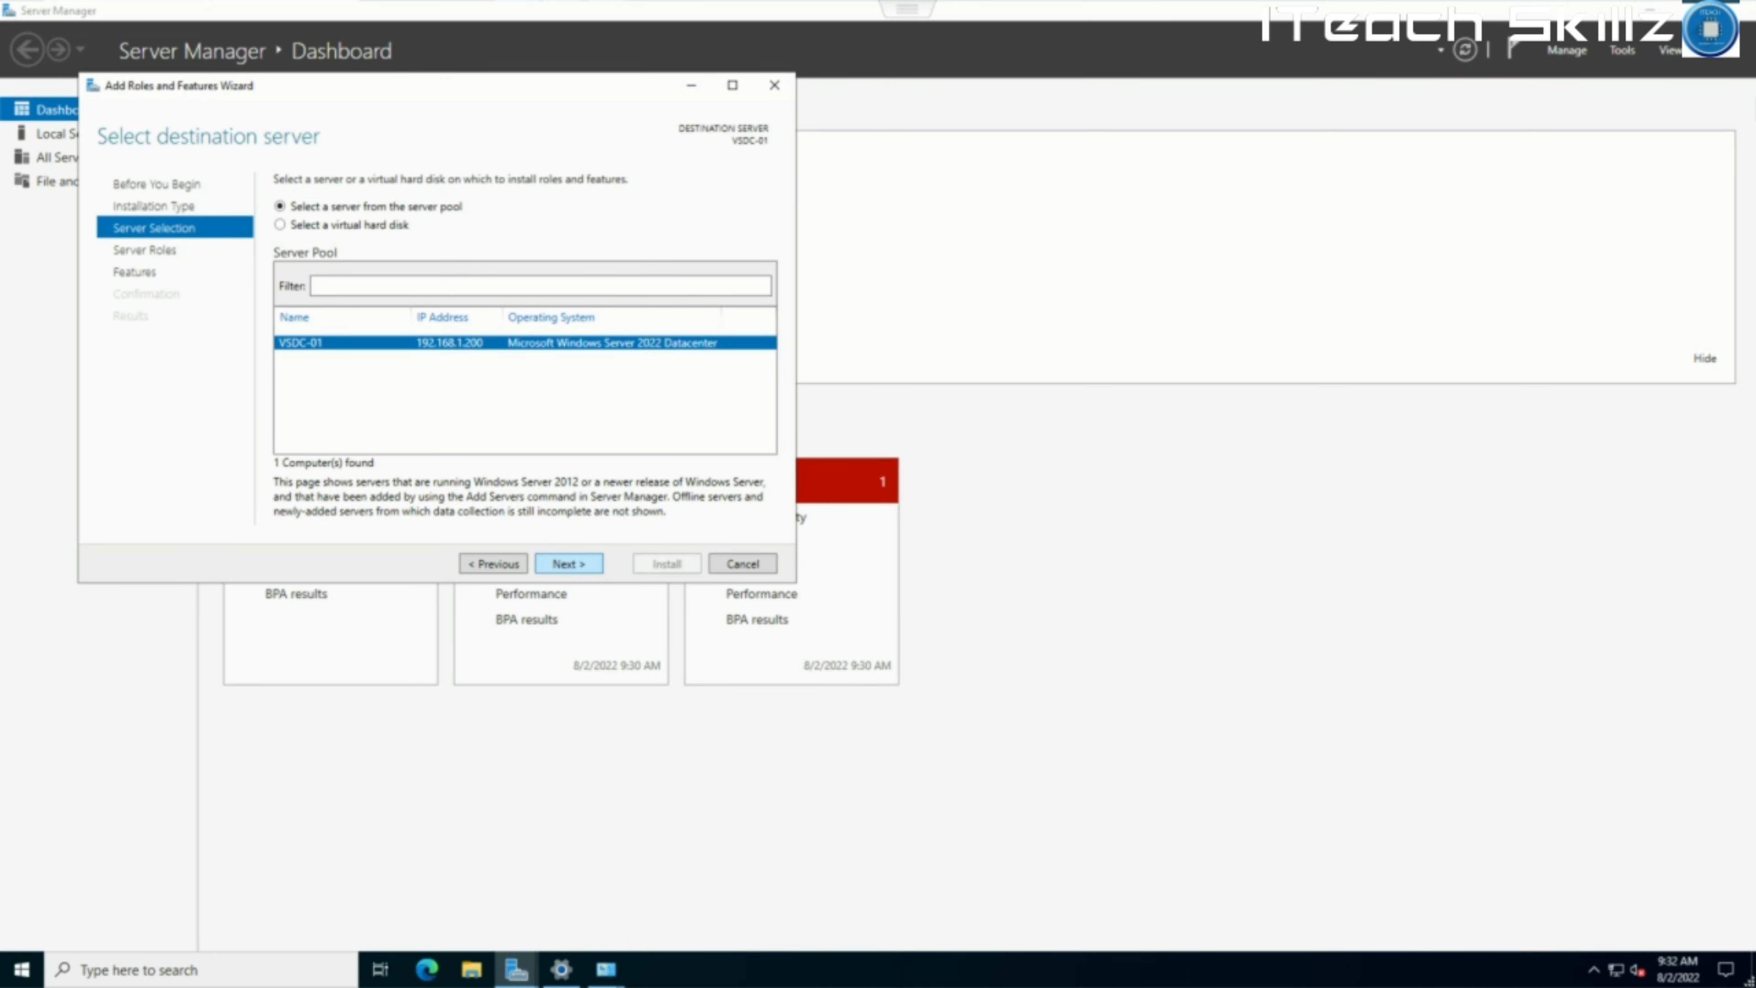
pyautogui.click(568, 563)
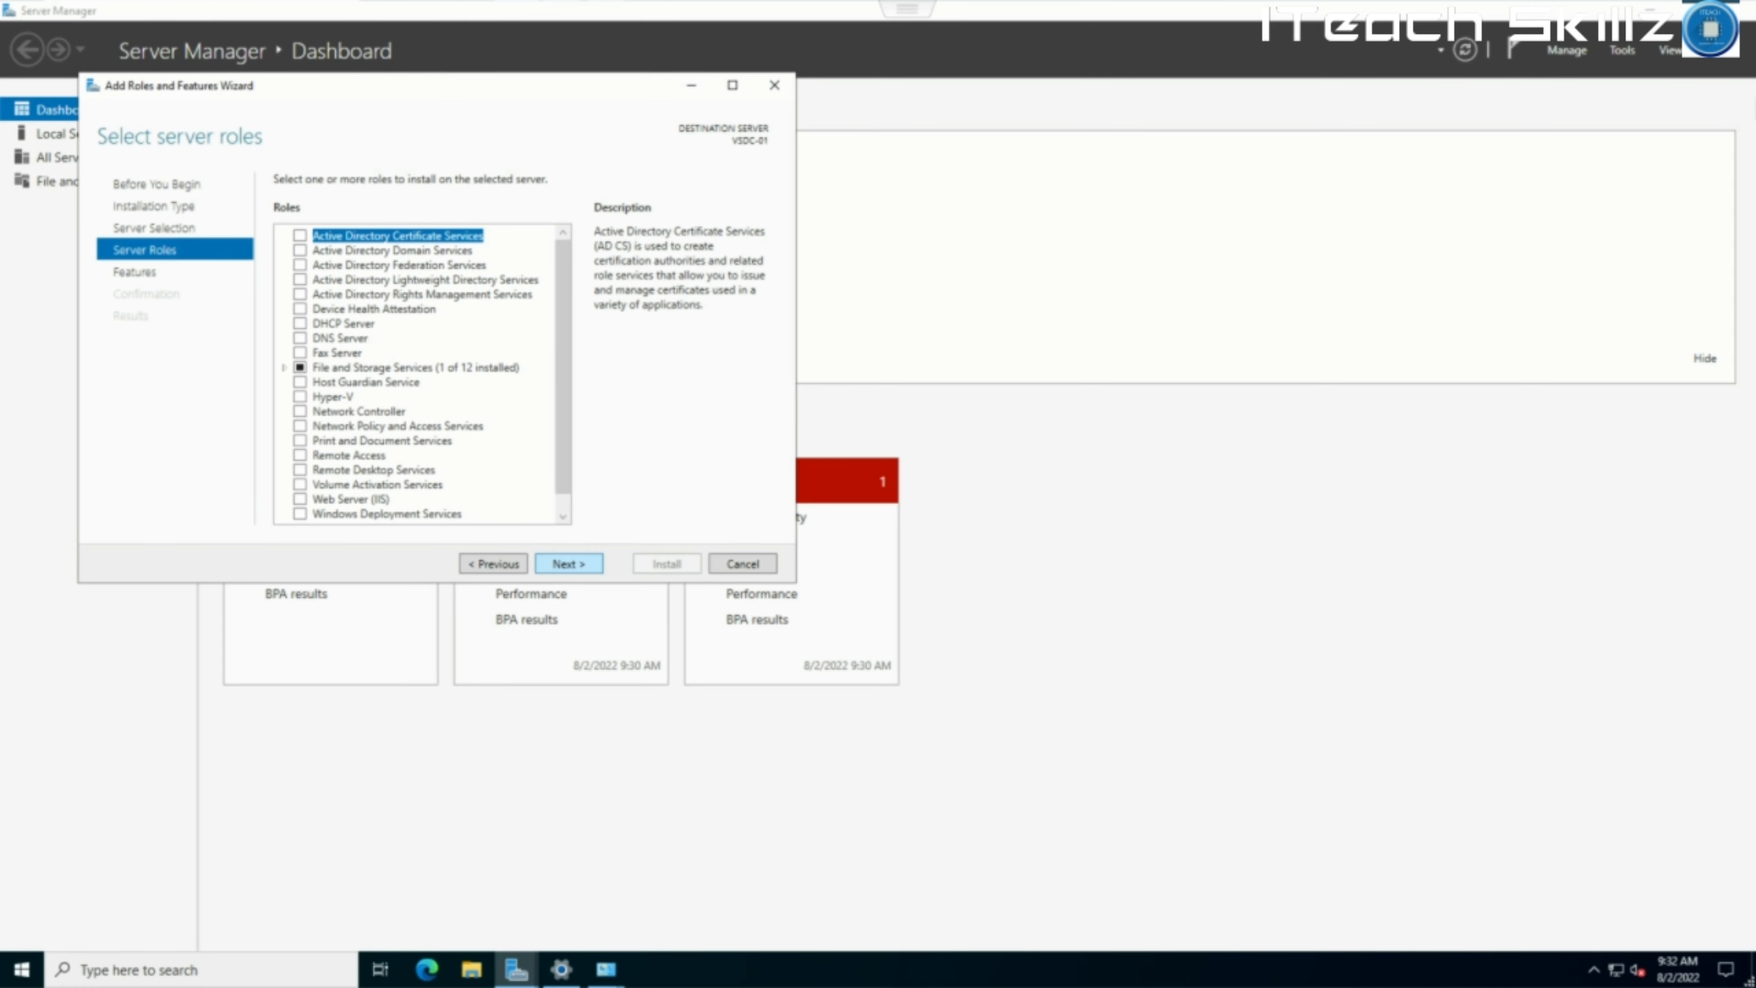
# Select Active Directory Domain Services with its management tools and advance to Confirmation.
pyautogui.click(299, 250)
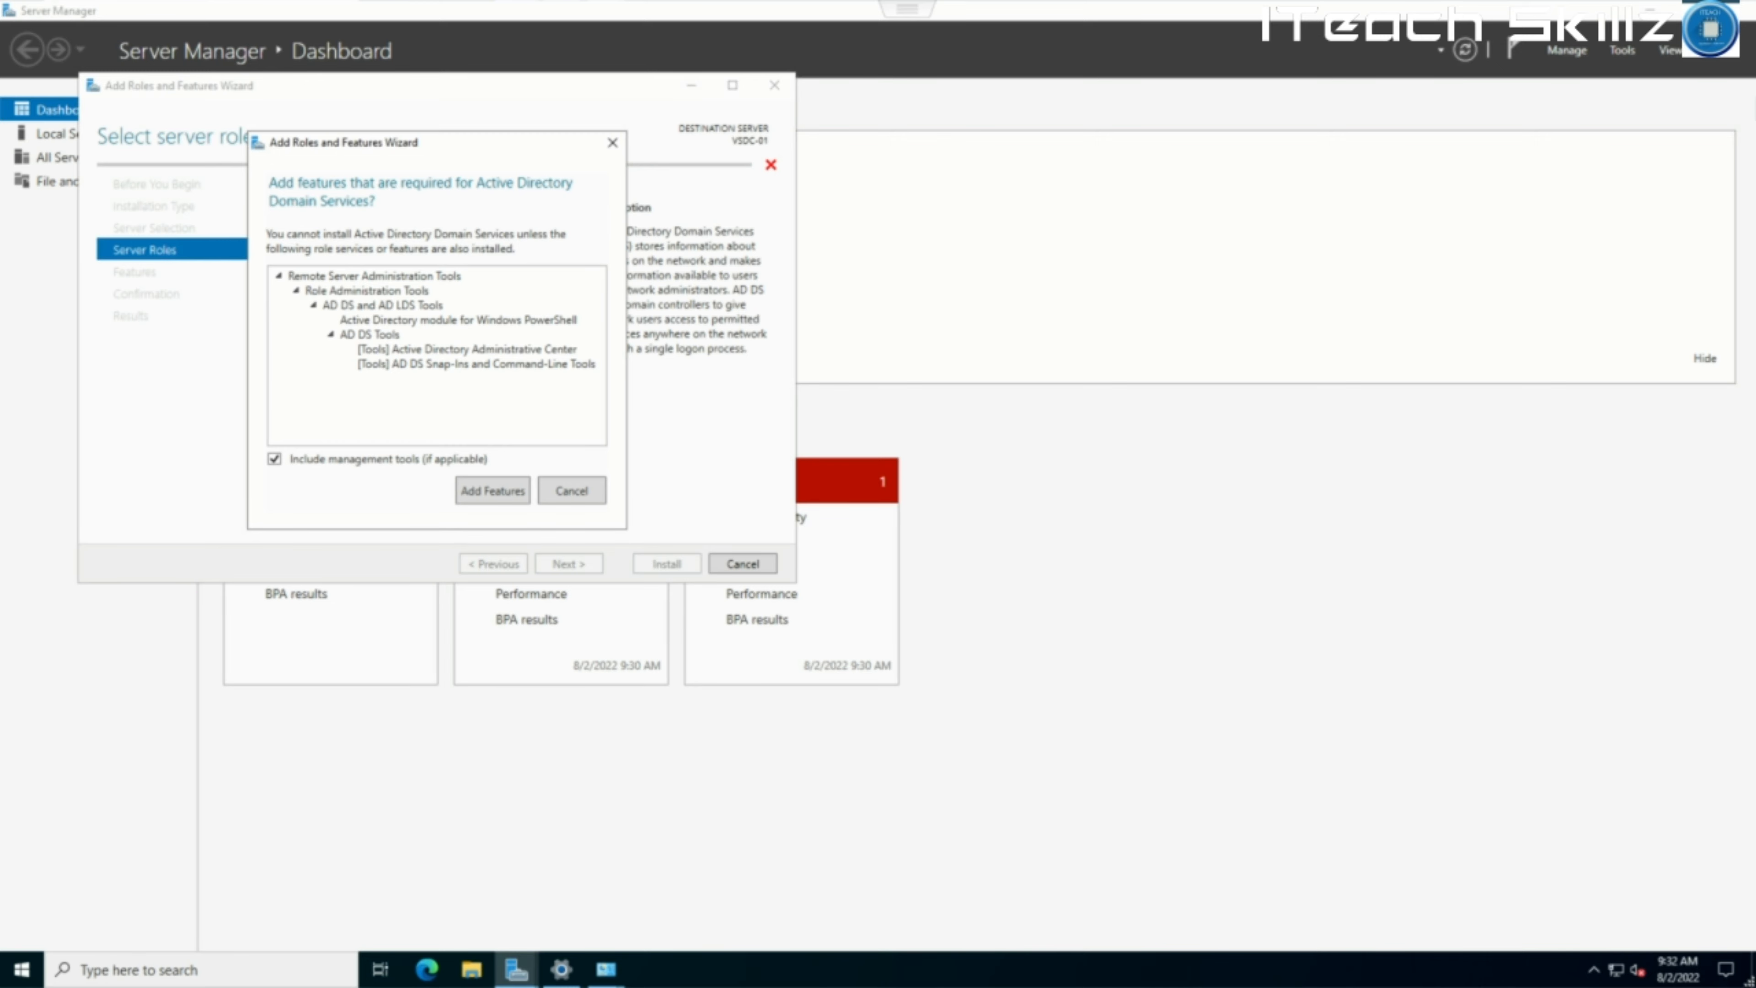
pyautogui.click(493, 491)
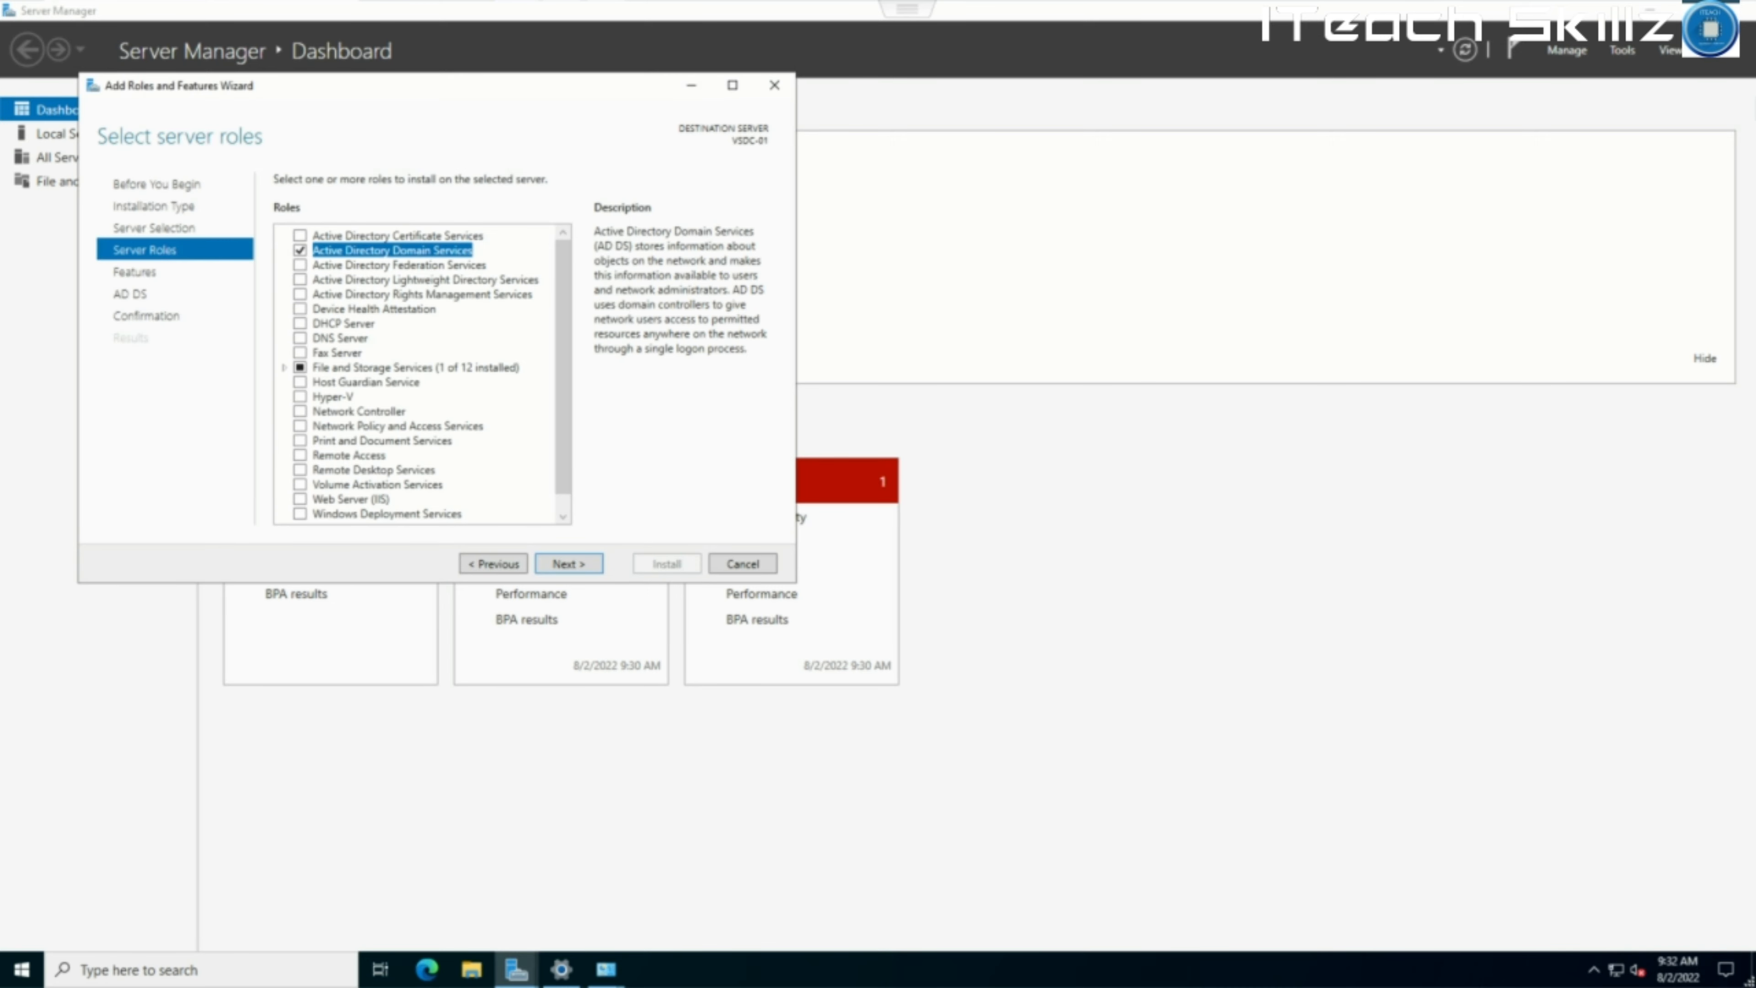
pyautogui.click(568, 564)
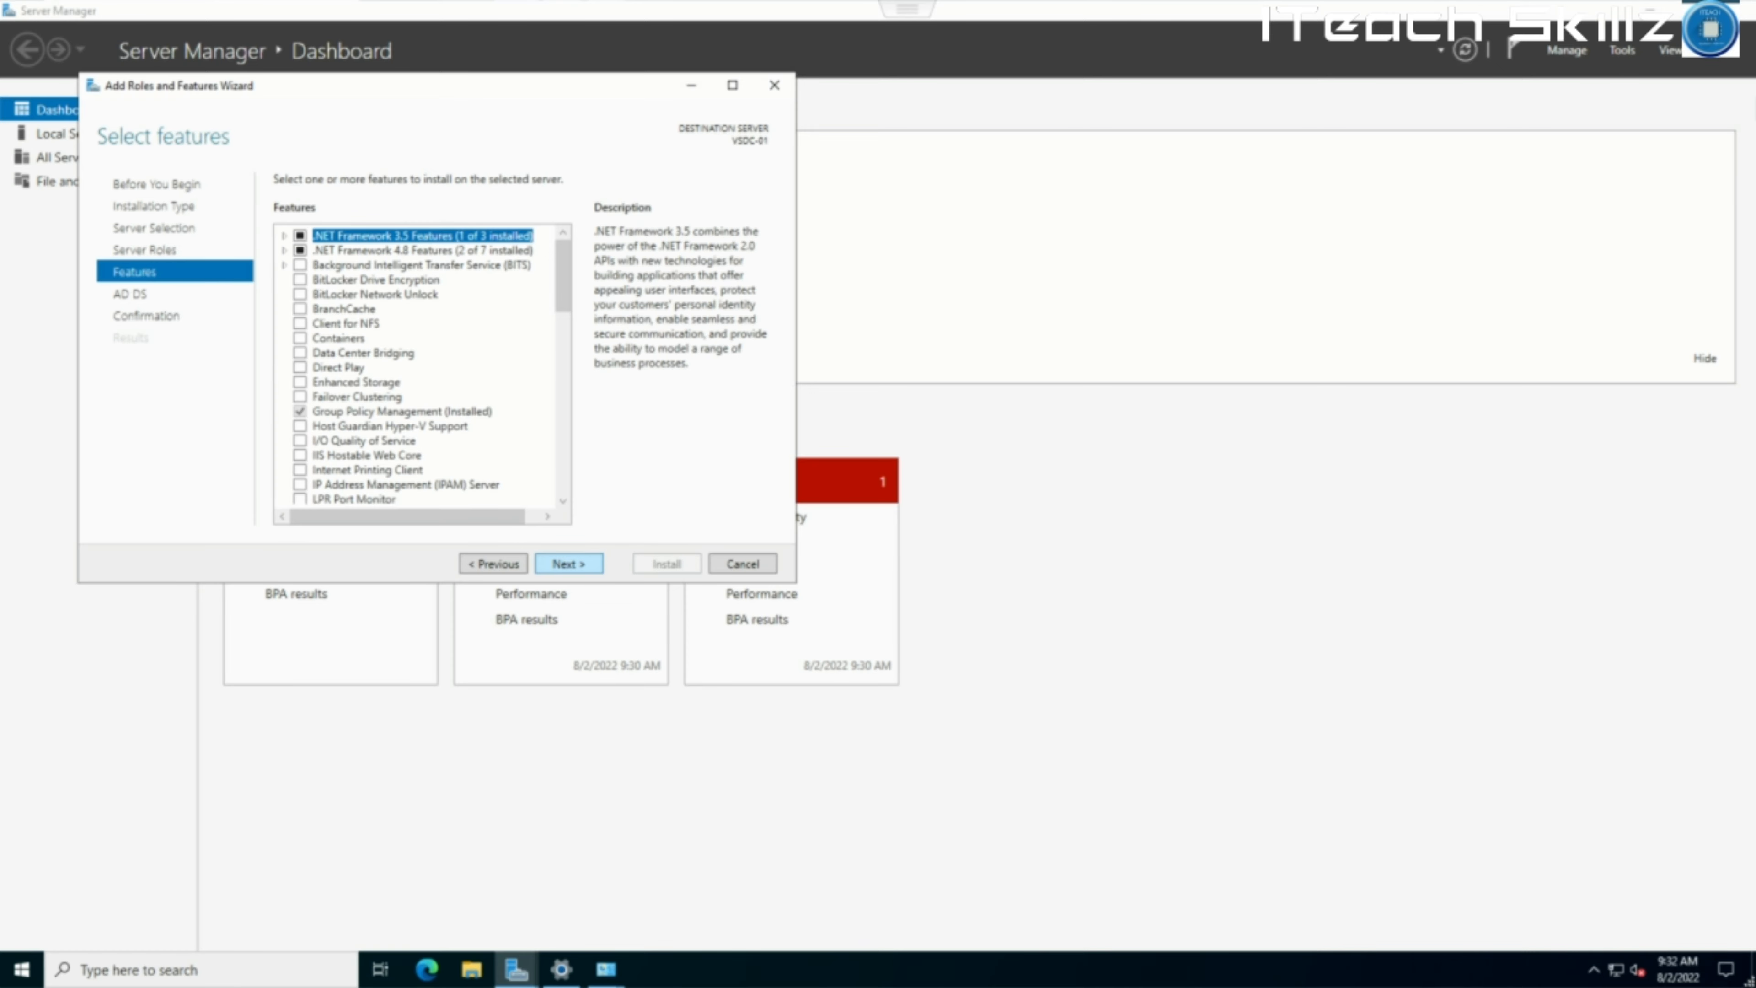
pyautogui.click(568, 564)
pyautogui.click(568, 564)
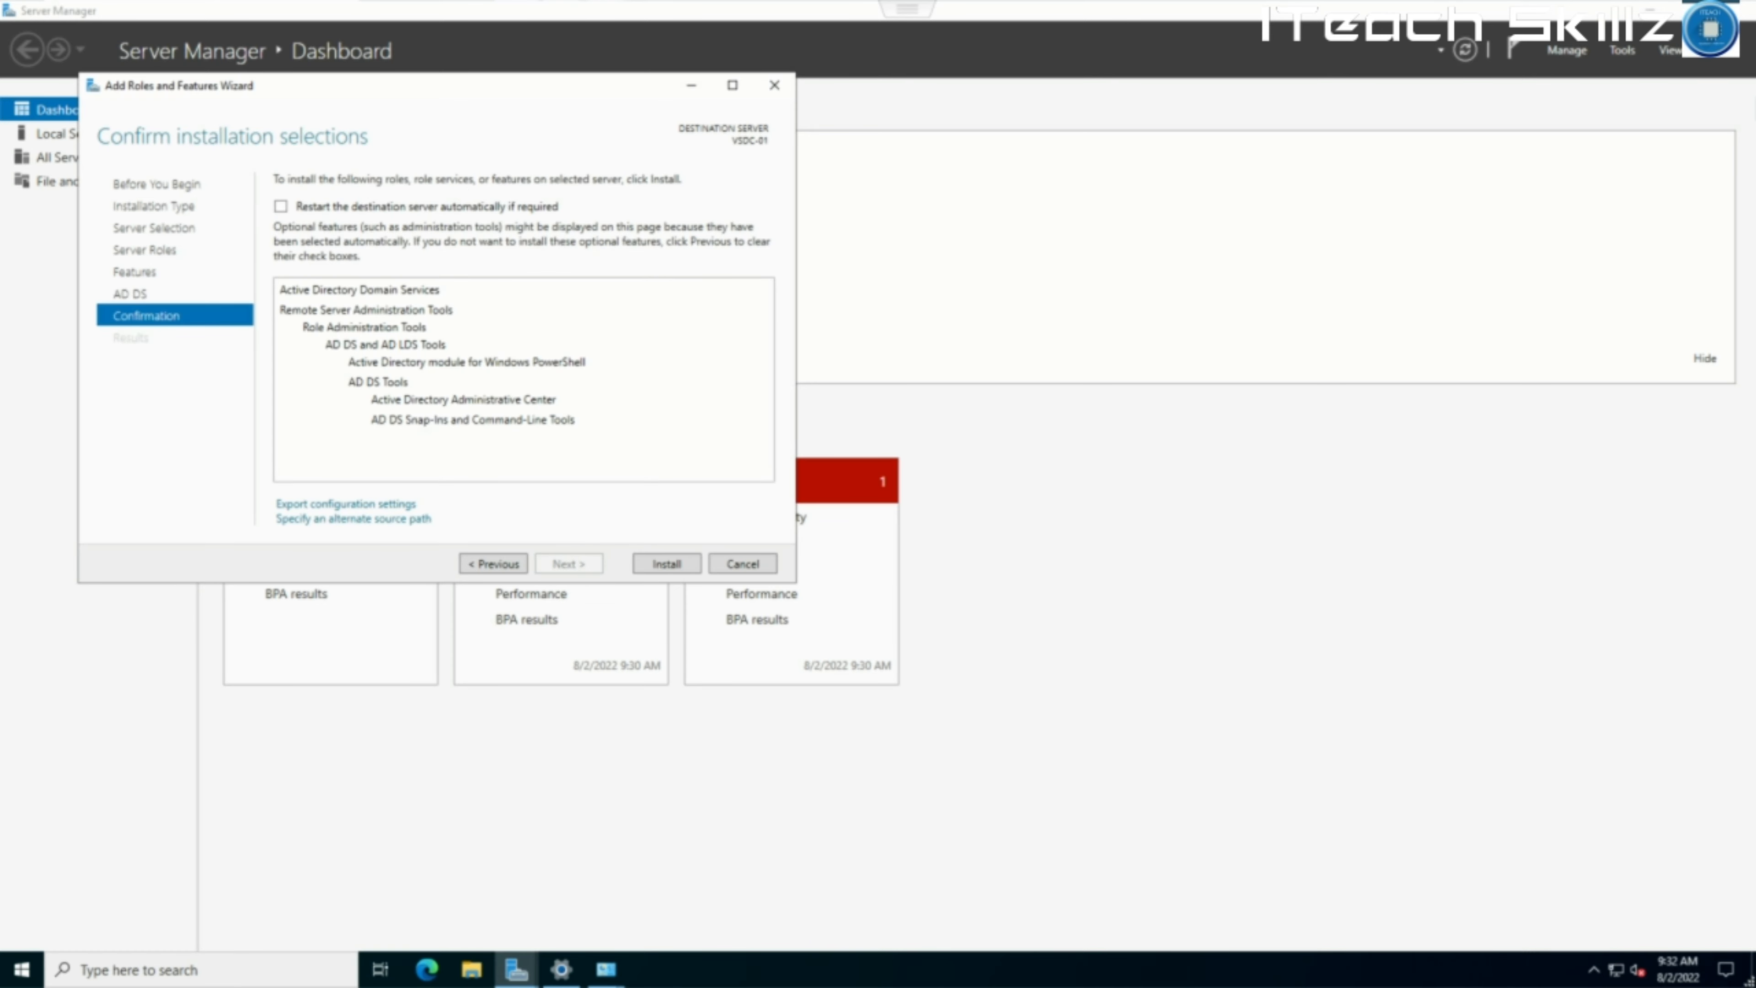
# Install AD DS, close the Ethernet0 Properties and Status dialogs, and check the notifications.
pyautogui.click(666, 563)
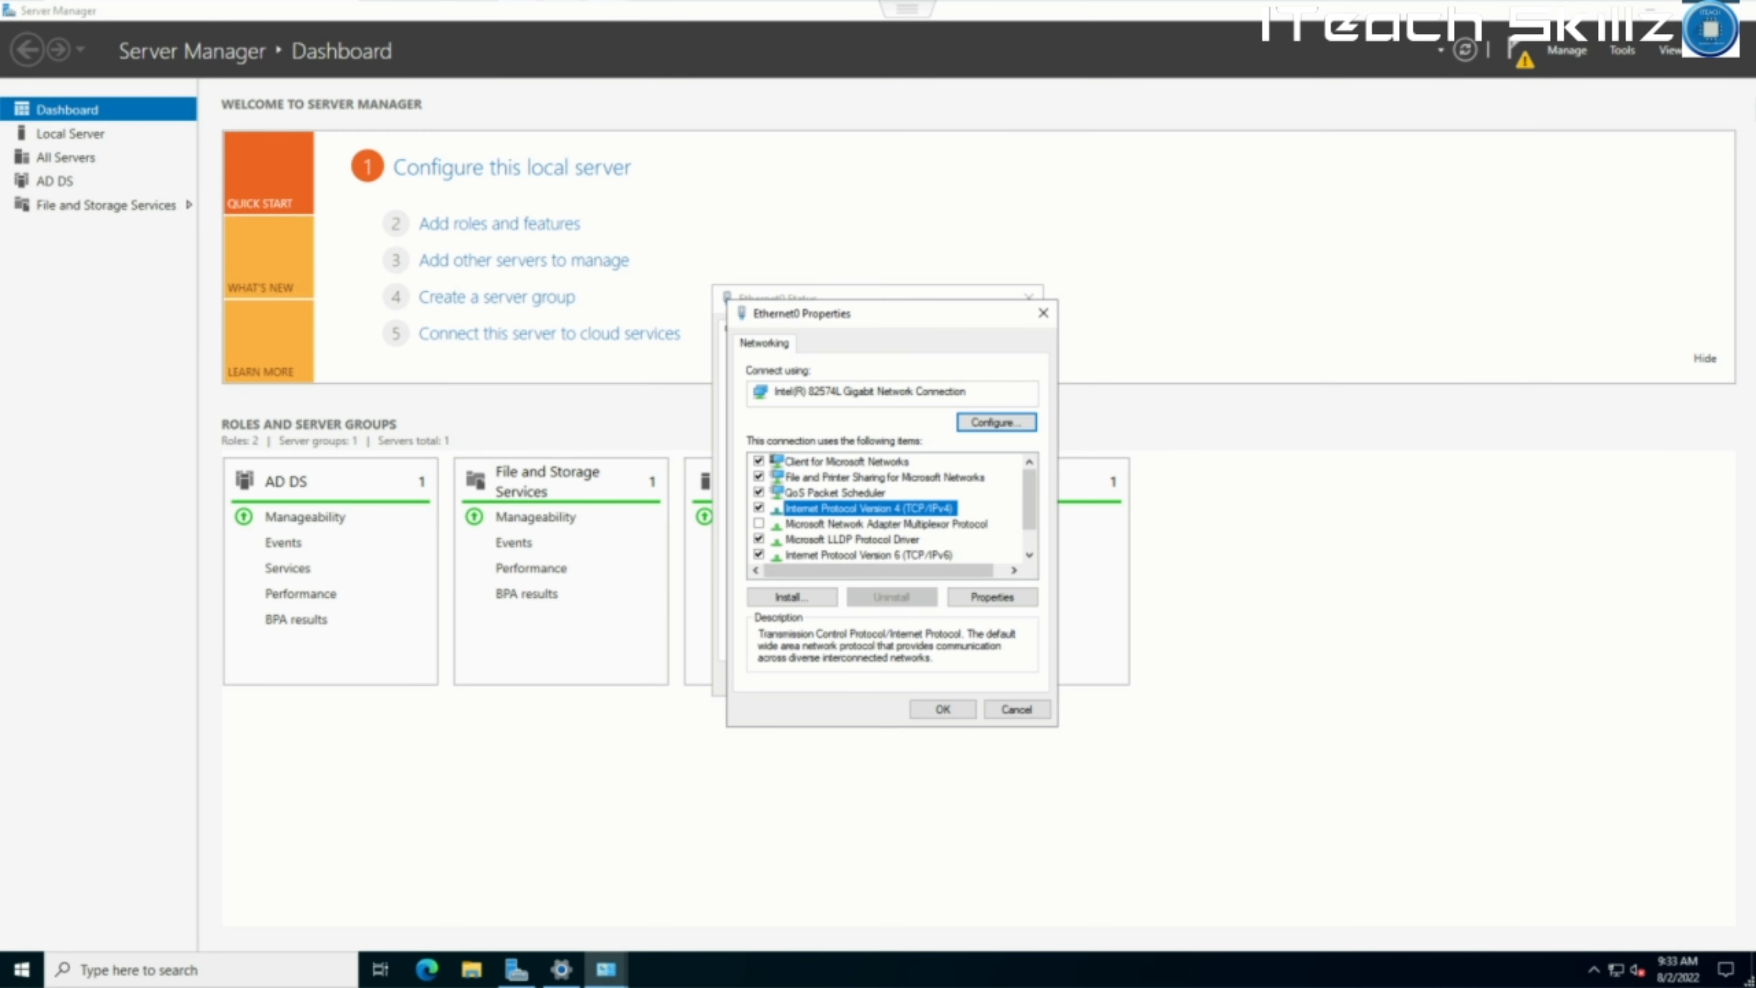
pyautogui.click(1019, 713)
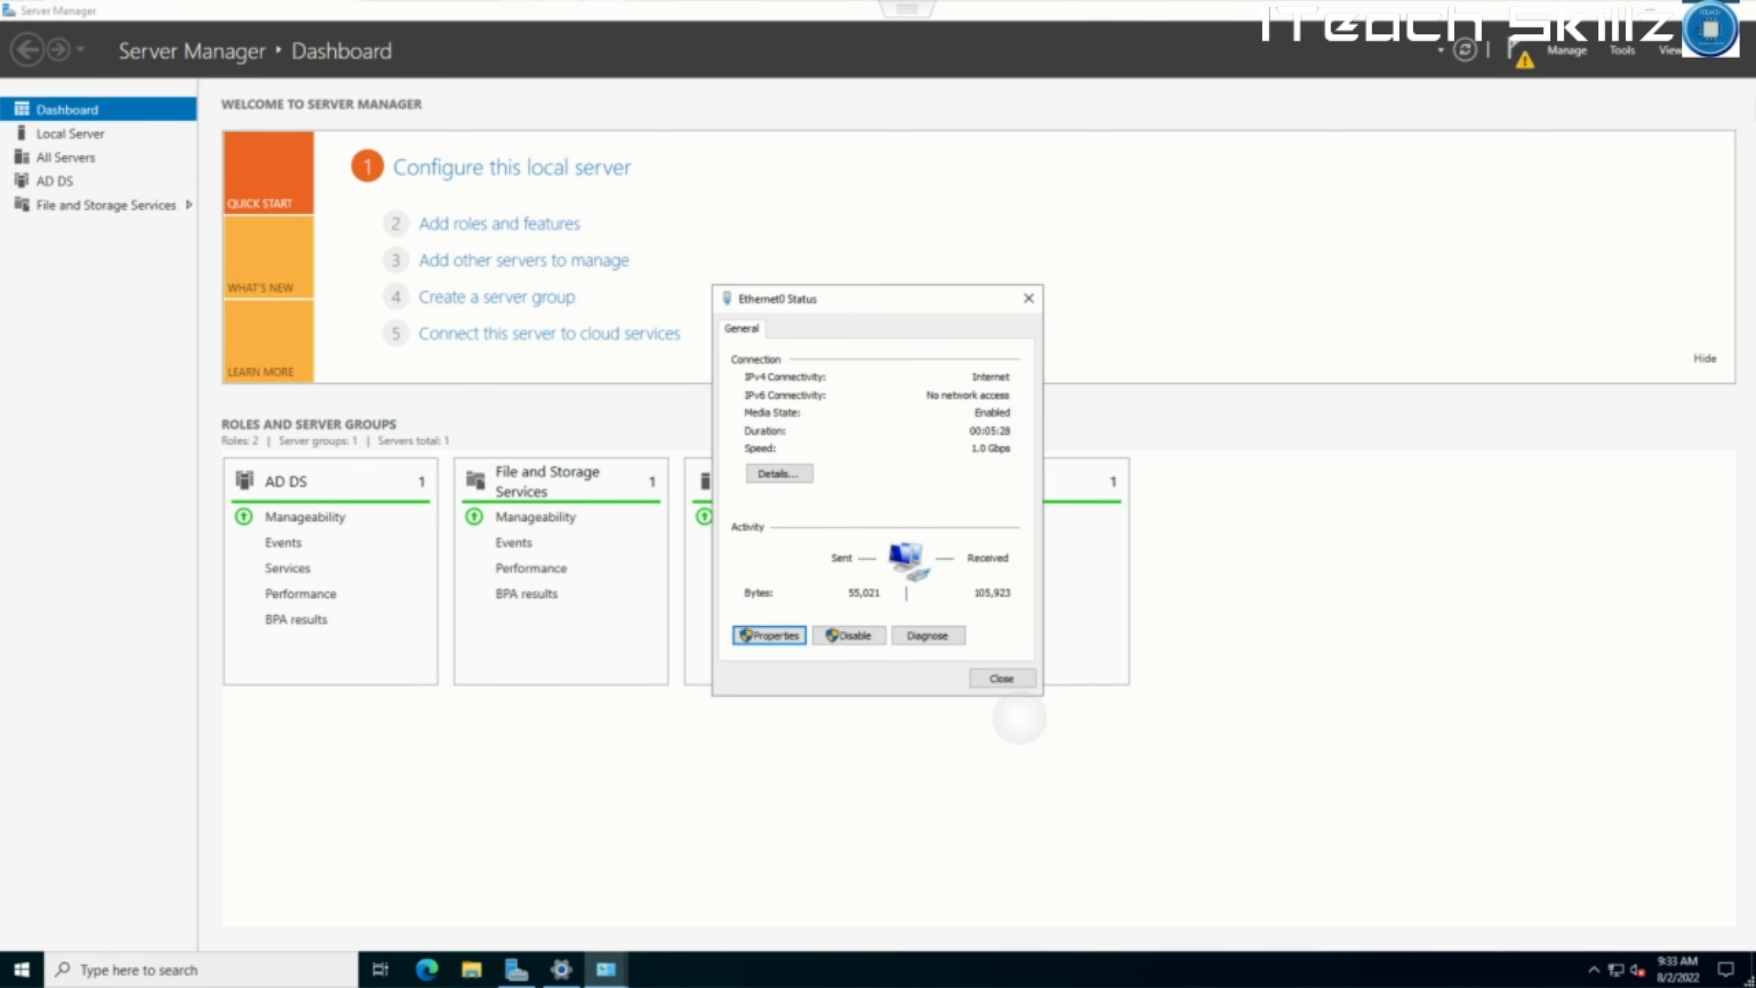
pyautogui.click(1003, 678)
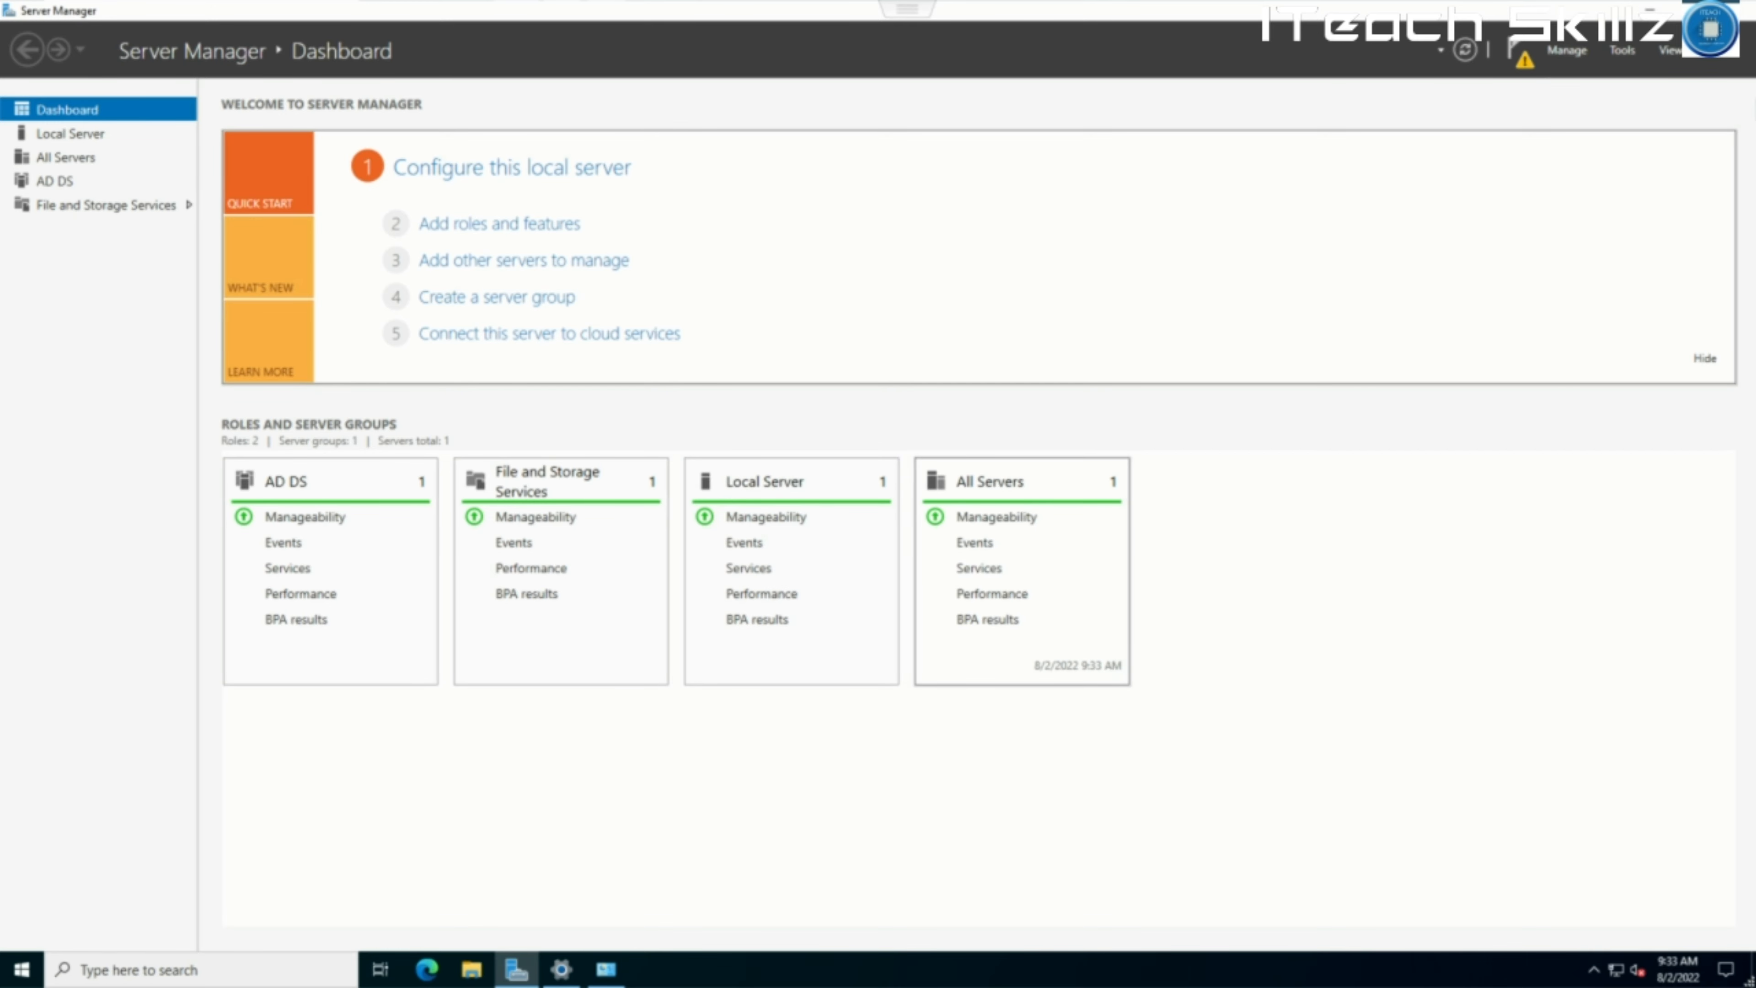
pyautogui.click(1517, 52)
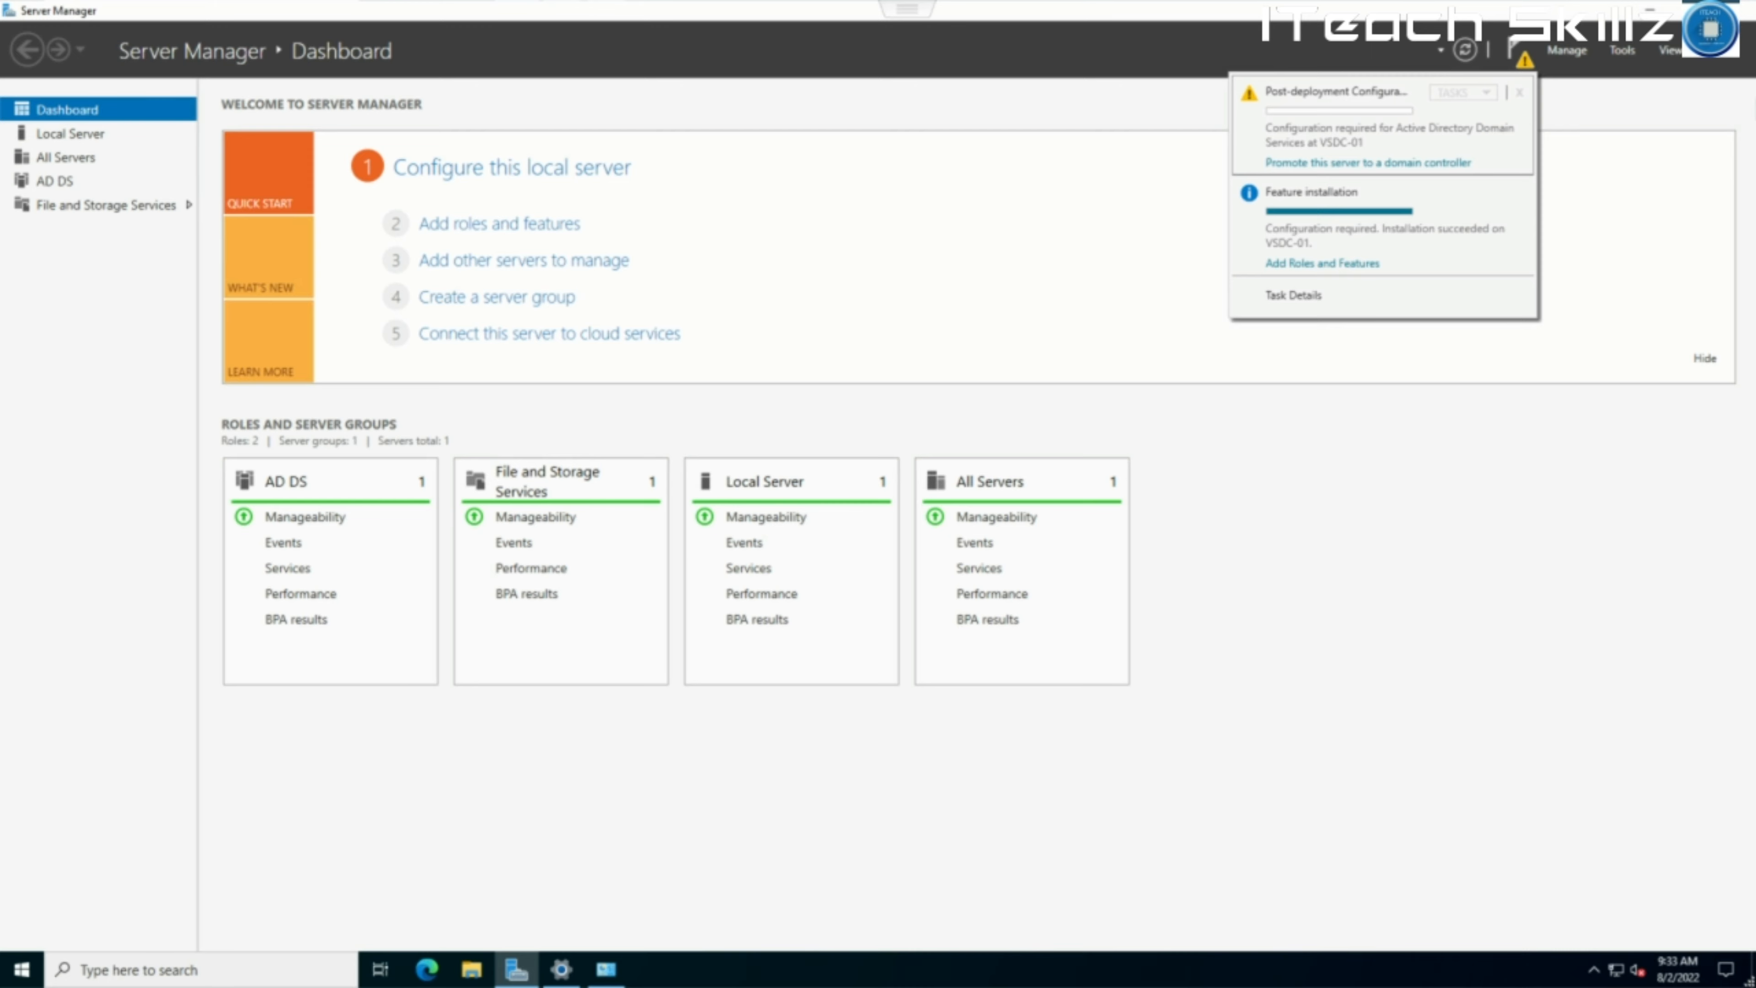
# Launch domain controller promotion, choose Add a new forest, and enter root domain iteachAC.org.
pyautogui.click(1367, 163)
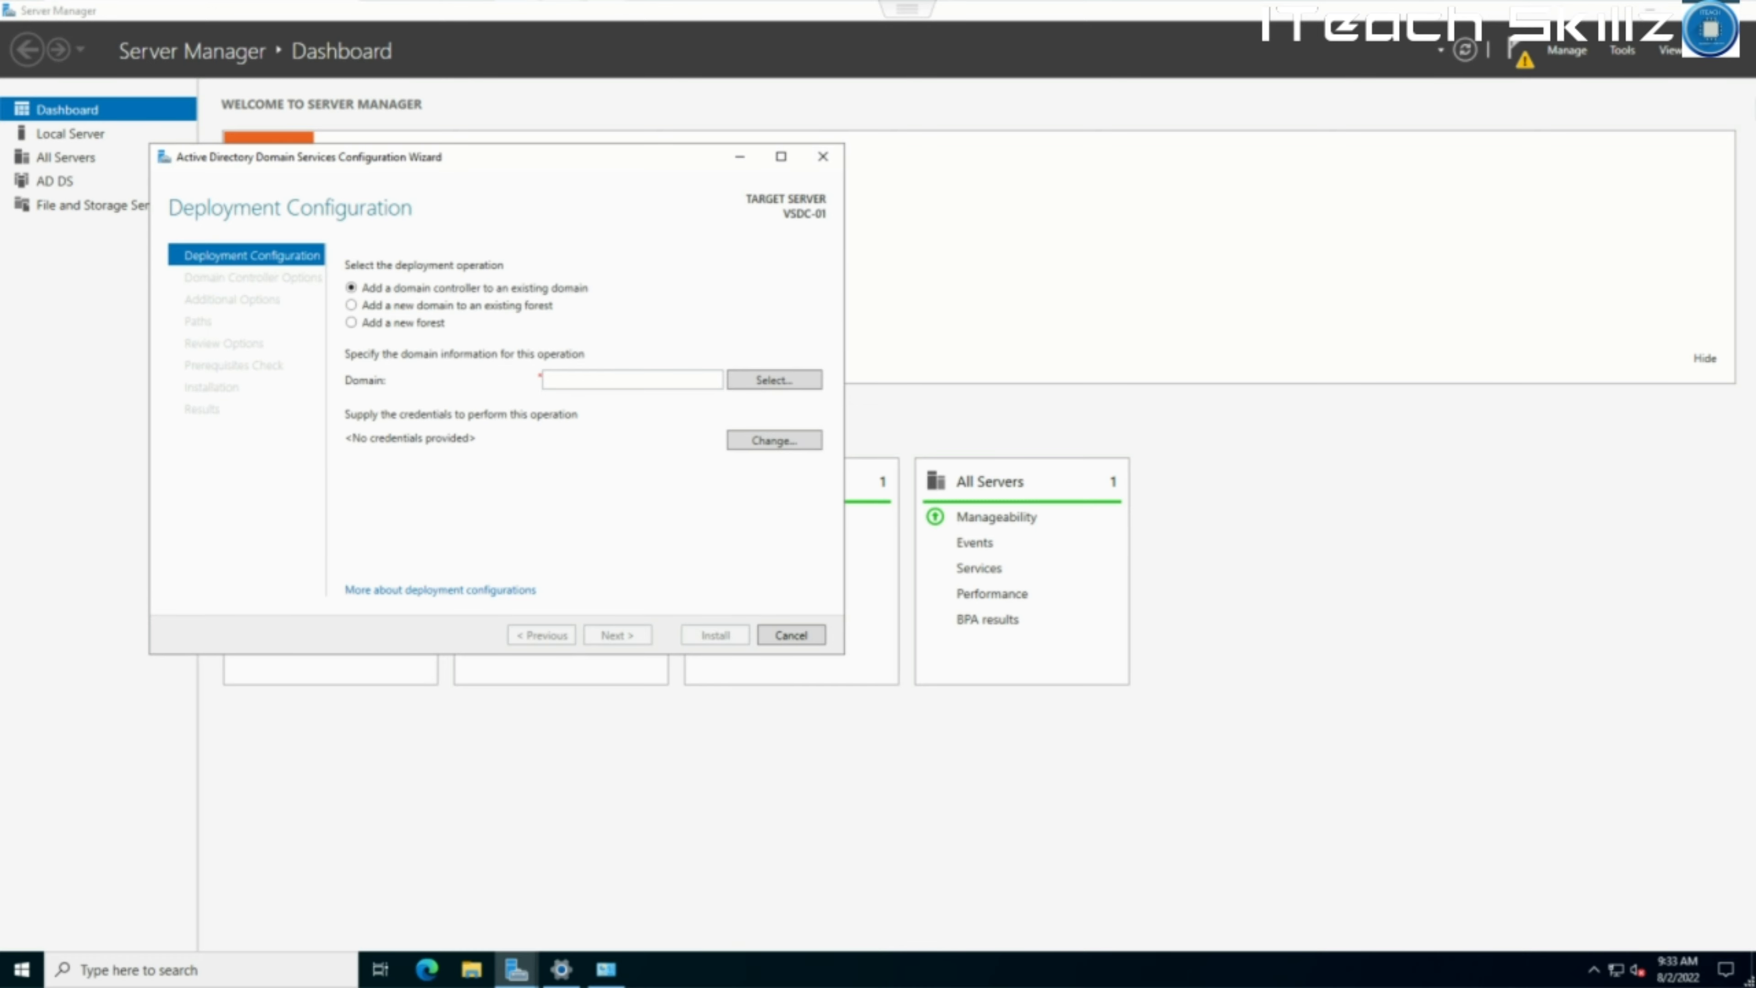
pyautogui.click(351, 323)
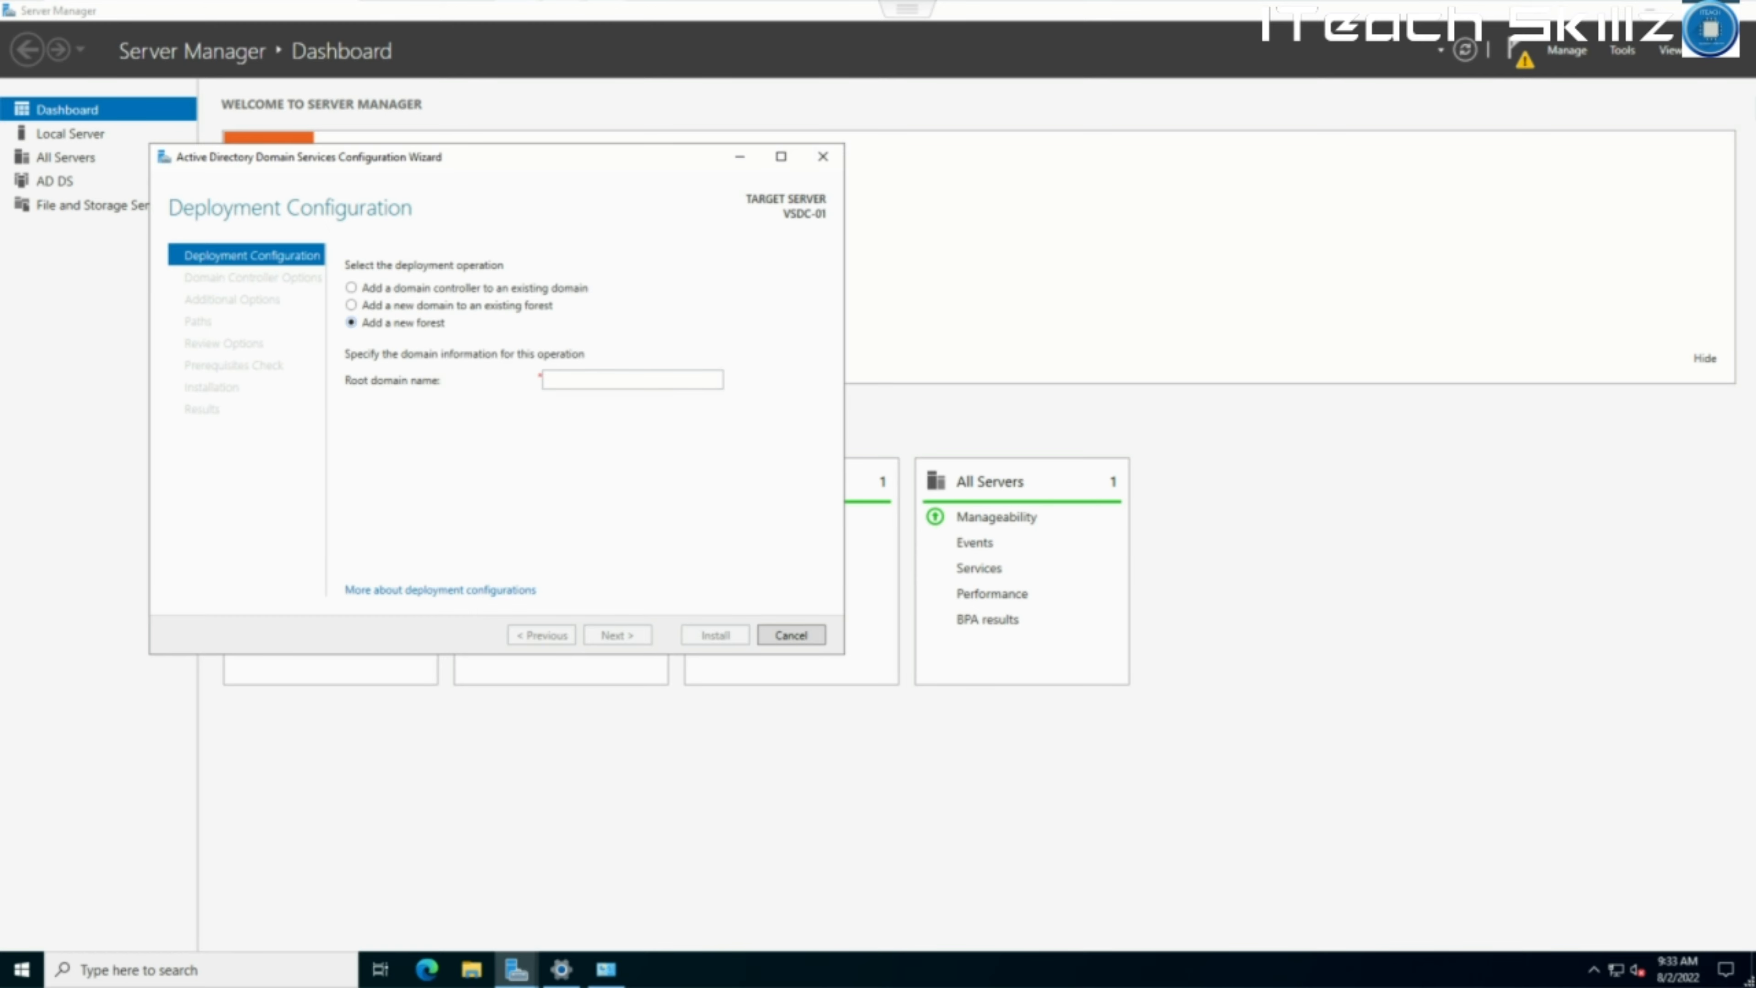
pyautogui.click(545, 380)
pyautogui.write('it')
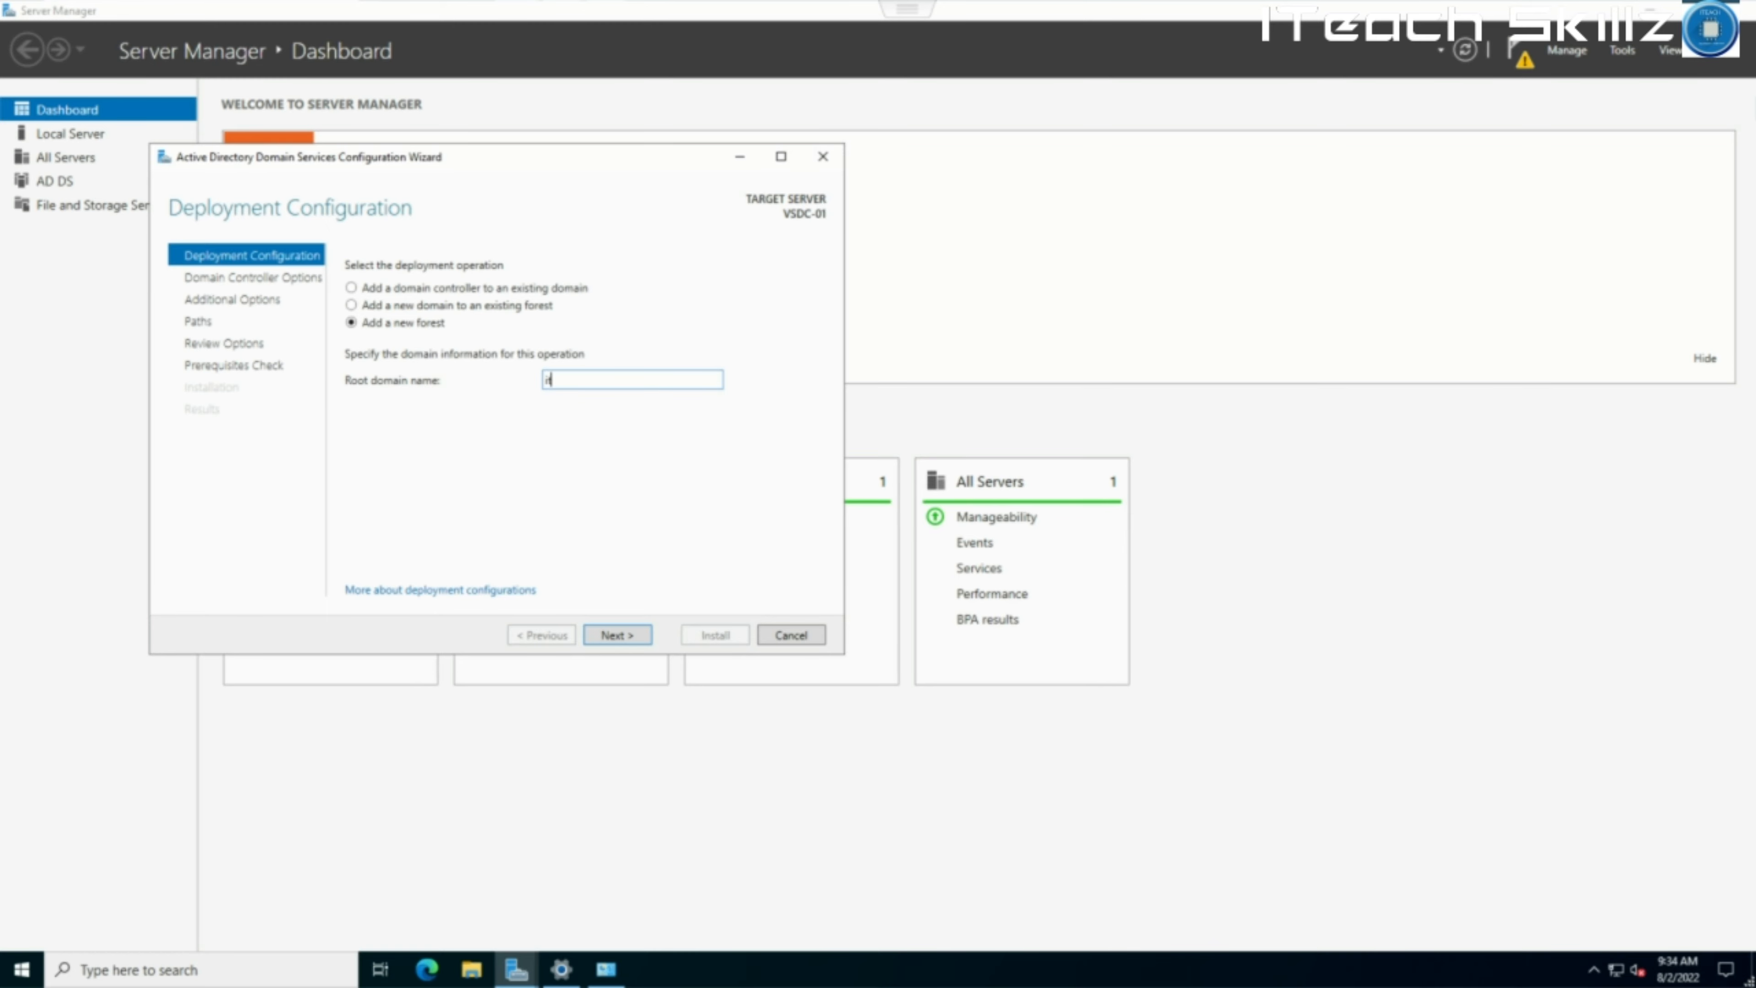
pyautogui.write('each')
pyautogui.press('BackSpace')
pyautogui.press('BackSpace')
pyautogui.press('BackSpace')
pyautogui.press('BackSpace')
pyautogui.press('BackSpace')
pyautogui.press('BackSpace')
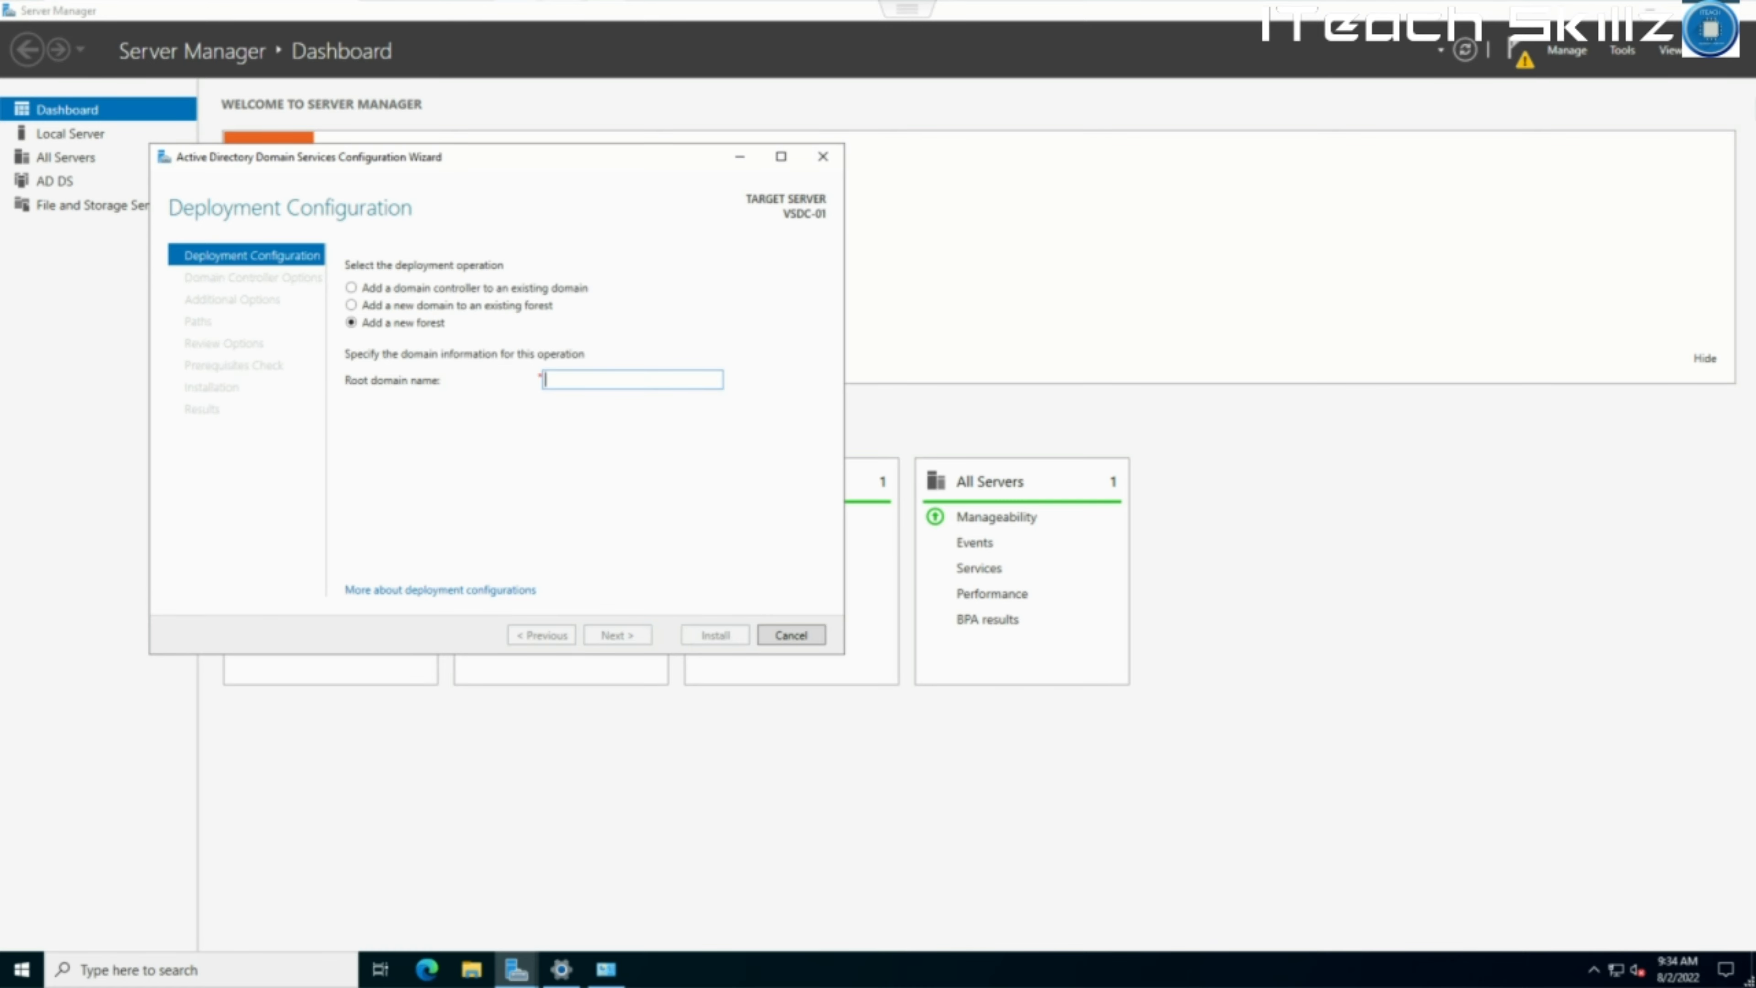
pyautogui.write('it')
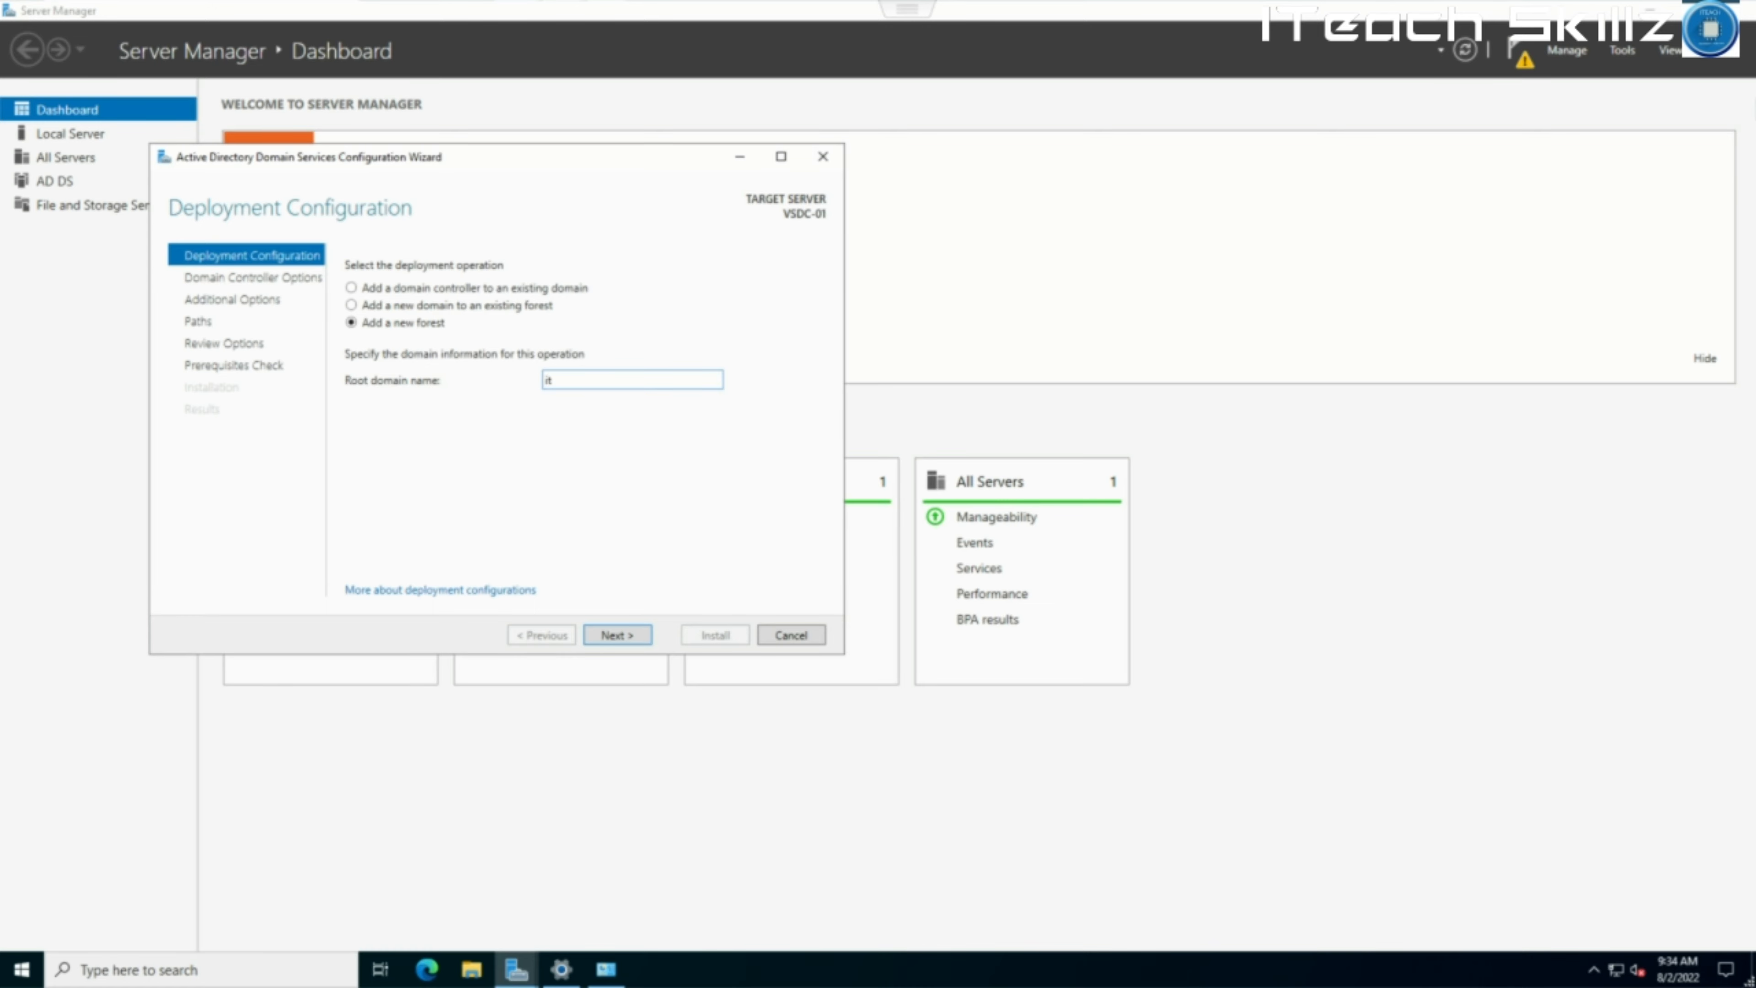
pyautogui.write('eadhAC.org')
# Clear the root domain name and retype it as IteachAcademy.org.
pyautogui.press('BackSpace')
pyautogui.press('BackSpace')
pyautogui.press('BackSpace')
pyautogui.press('BackSpace')
pyautogui.press('BackSpace')
pyautogui.press('BackSpace')
pyautogui.press('BackSpace')
pyautogui.press('BackSpace')
pyautogui.press('BackSpace')
pyautogui.press('BackSpace')
pyautogui.press('BackSpace')
pyautogui.press('BackSpace')
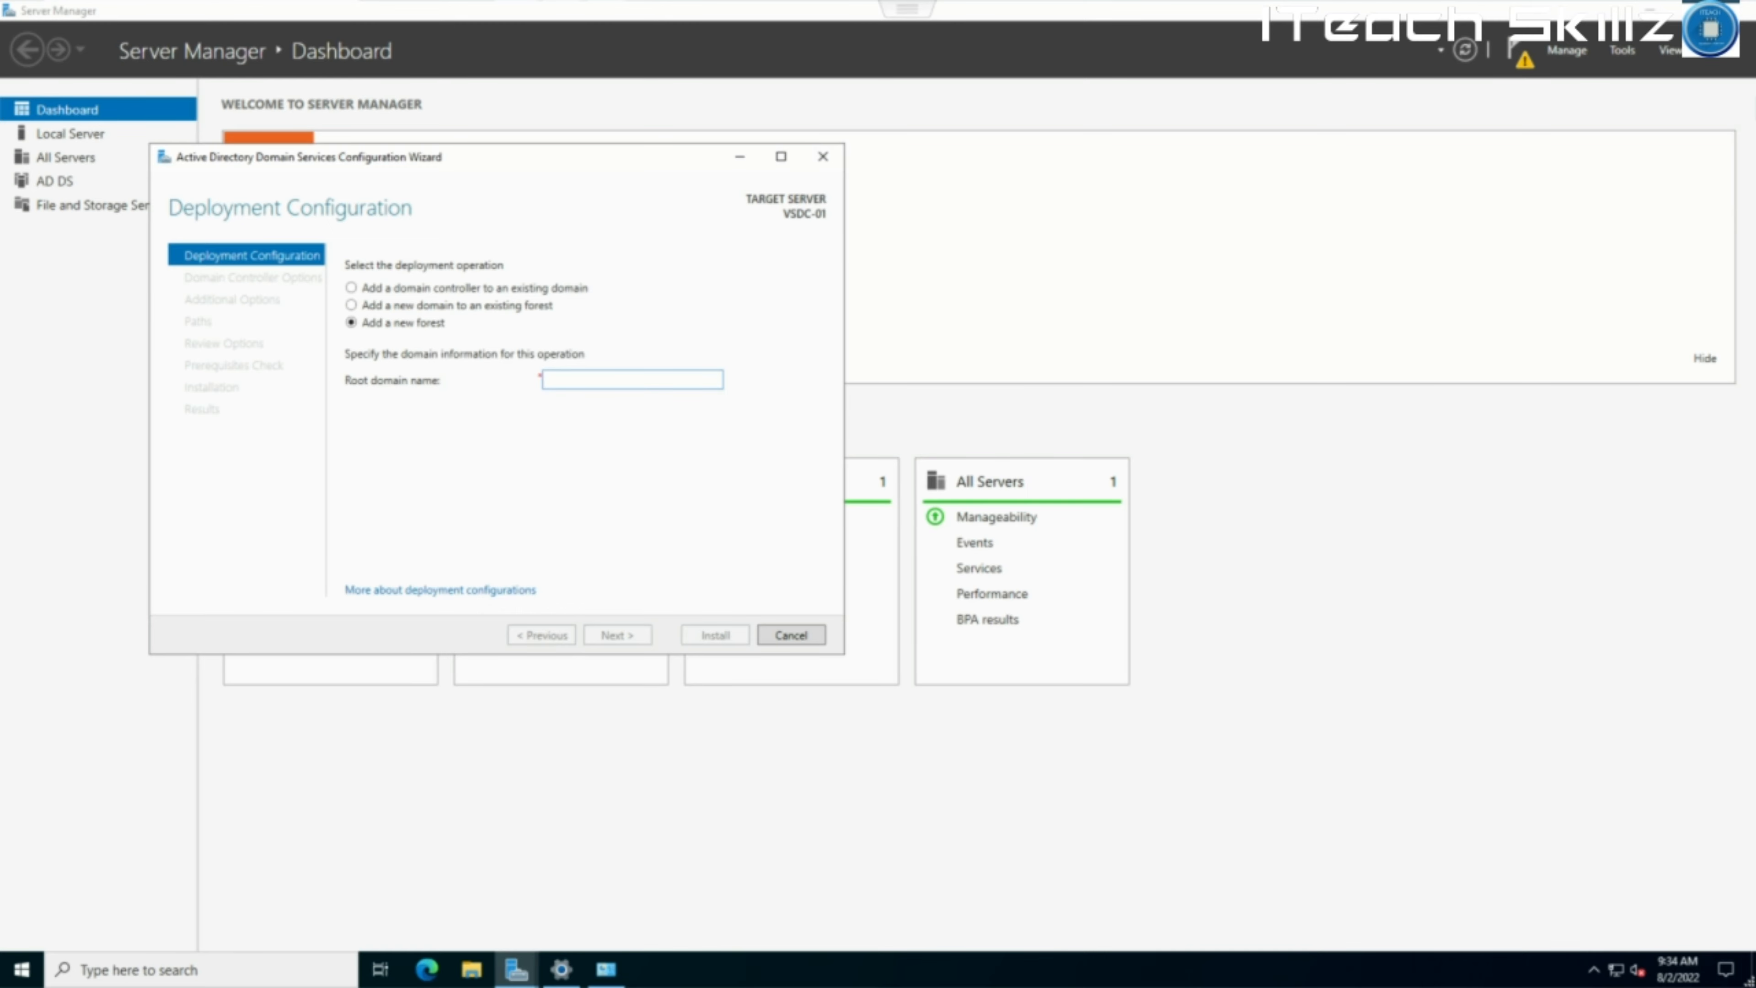
pyautogui.write('i')
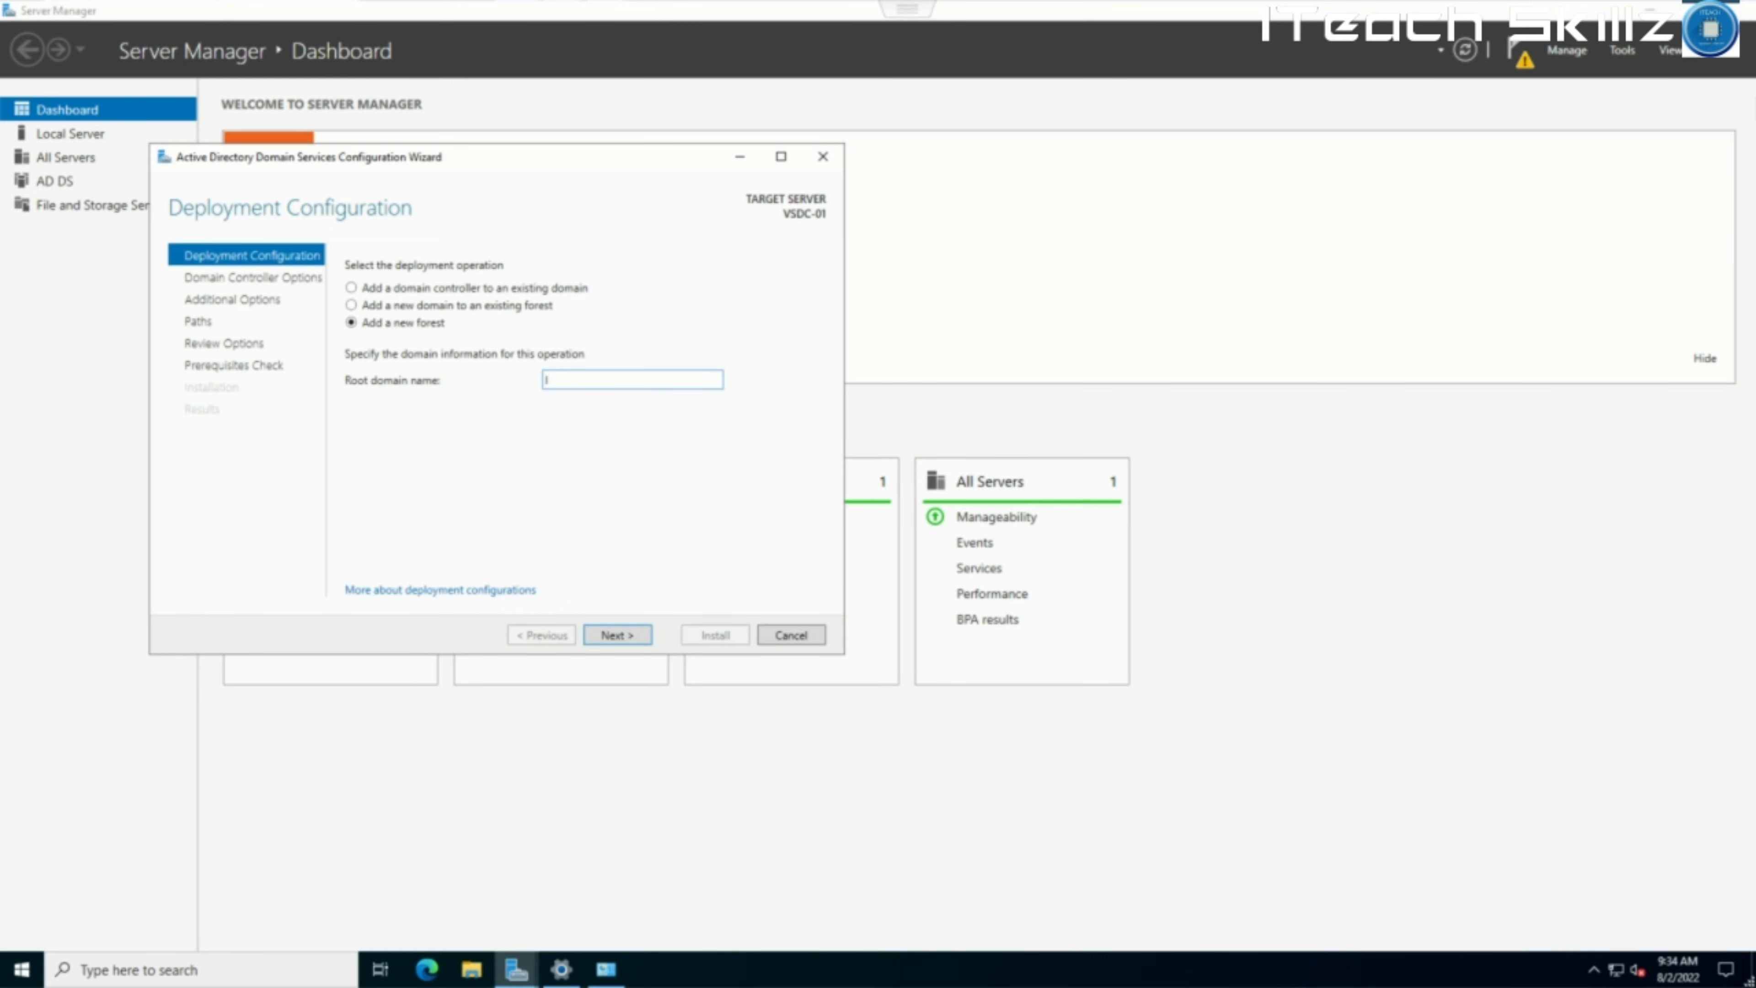
pyautogui.write('TAC.org')
pyautogui.write('Itead')
pyautogui.write('hAcademy.org')
# Change the root domain name to ITAcademy.org and continue to Domain Controller Options.
pyautogui.click(580, 380)
pyautogui.click(580, 380)
pyautogui.press('BackSpace')
pyautogui.press('BackSpace')
pyautogui.press('BackSpace')
pyautogui.press('BackSpace')
pyautogui.press('BackSpace')
pyautogui.press('BackSpace')
pyautogui.write('IT')
pyautogui.press('Return')
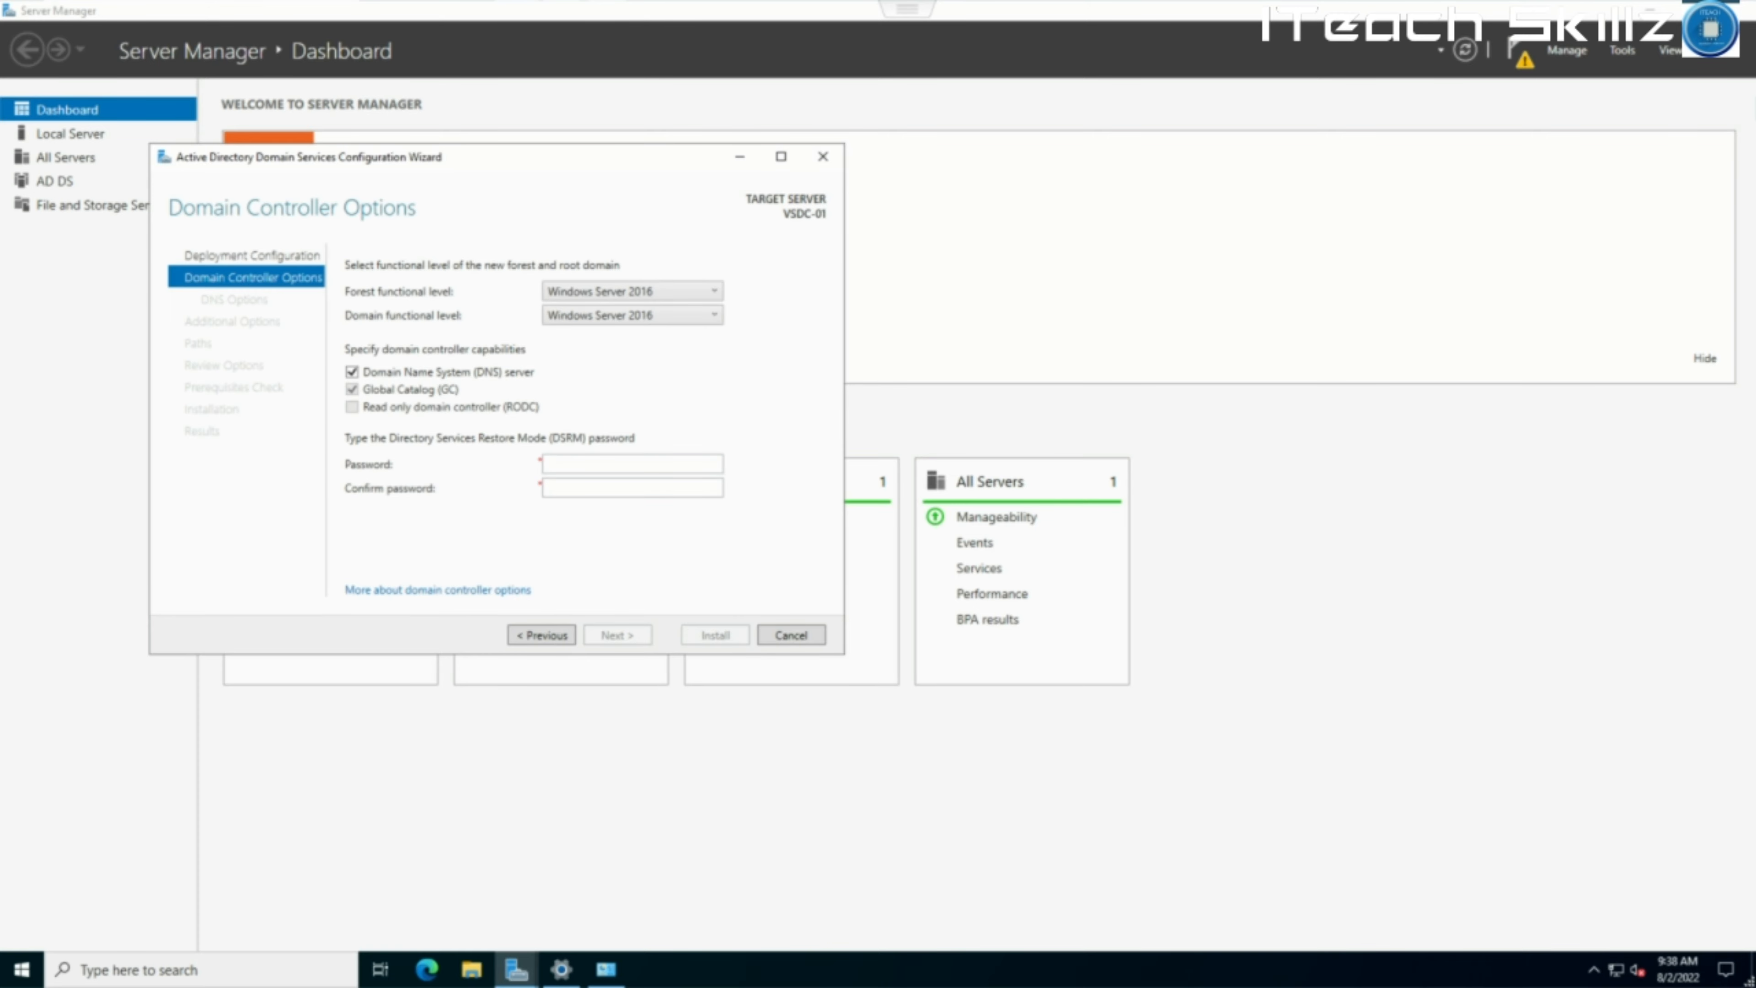
# Keep Windows Server 2016 functional levels and enter and confirm the DSRM password.
pyautogui.click(701, 315)
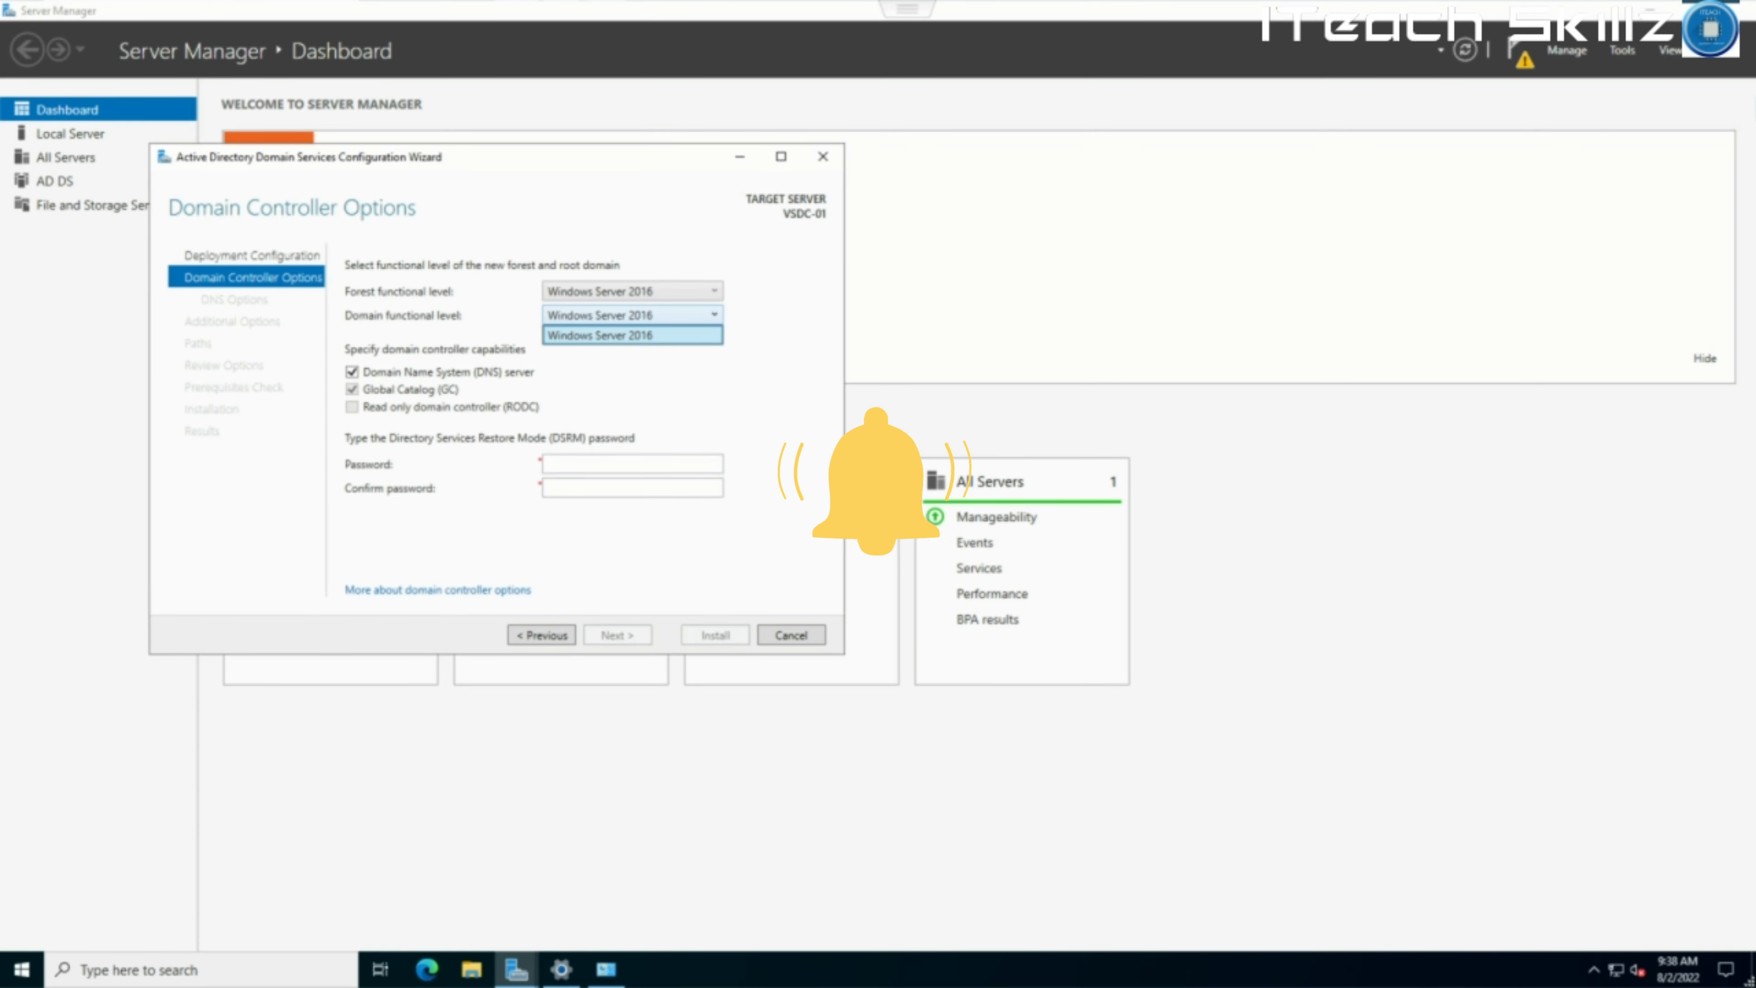
pyautogui.click(633, 336)
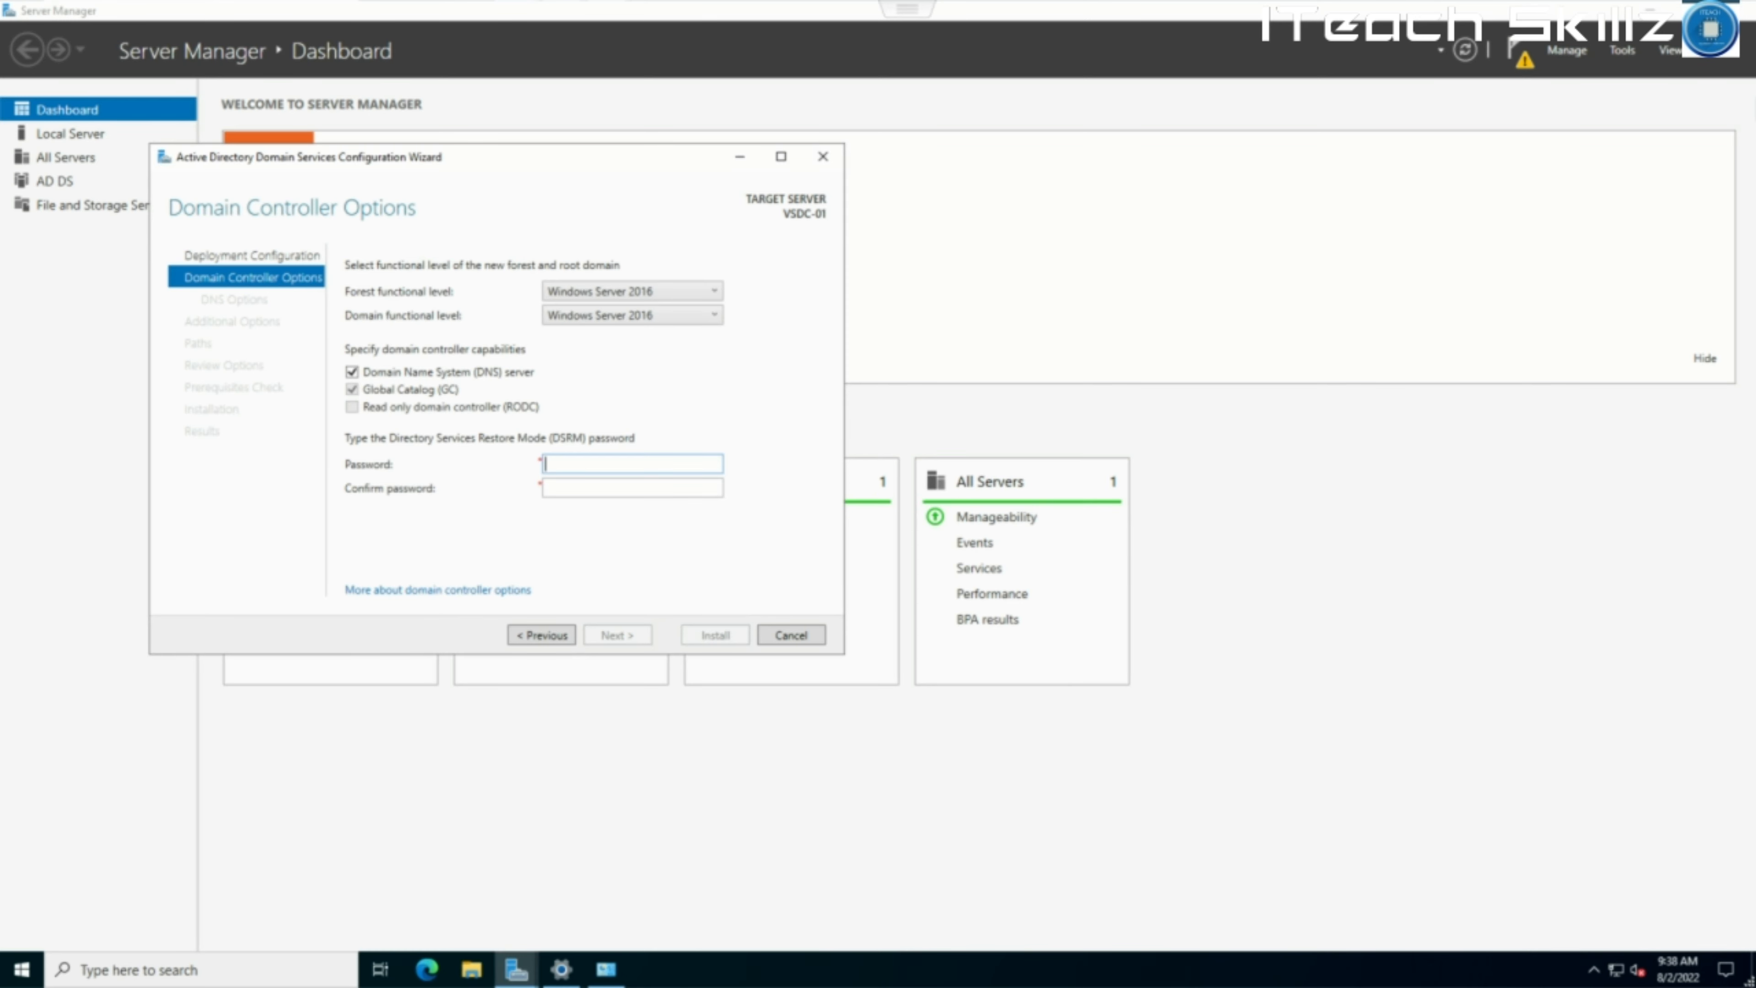
pyautogui.write('P@ssw0rd123456')
pyautogui.press('Tab')
pyautogui.write('P@ssw0rd123456')
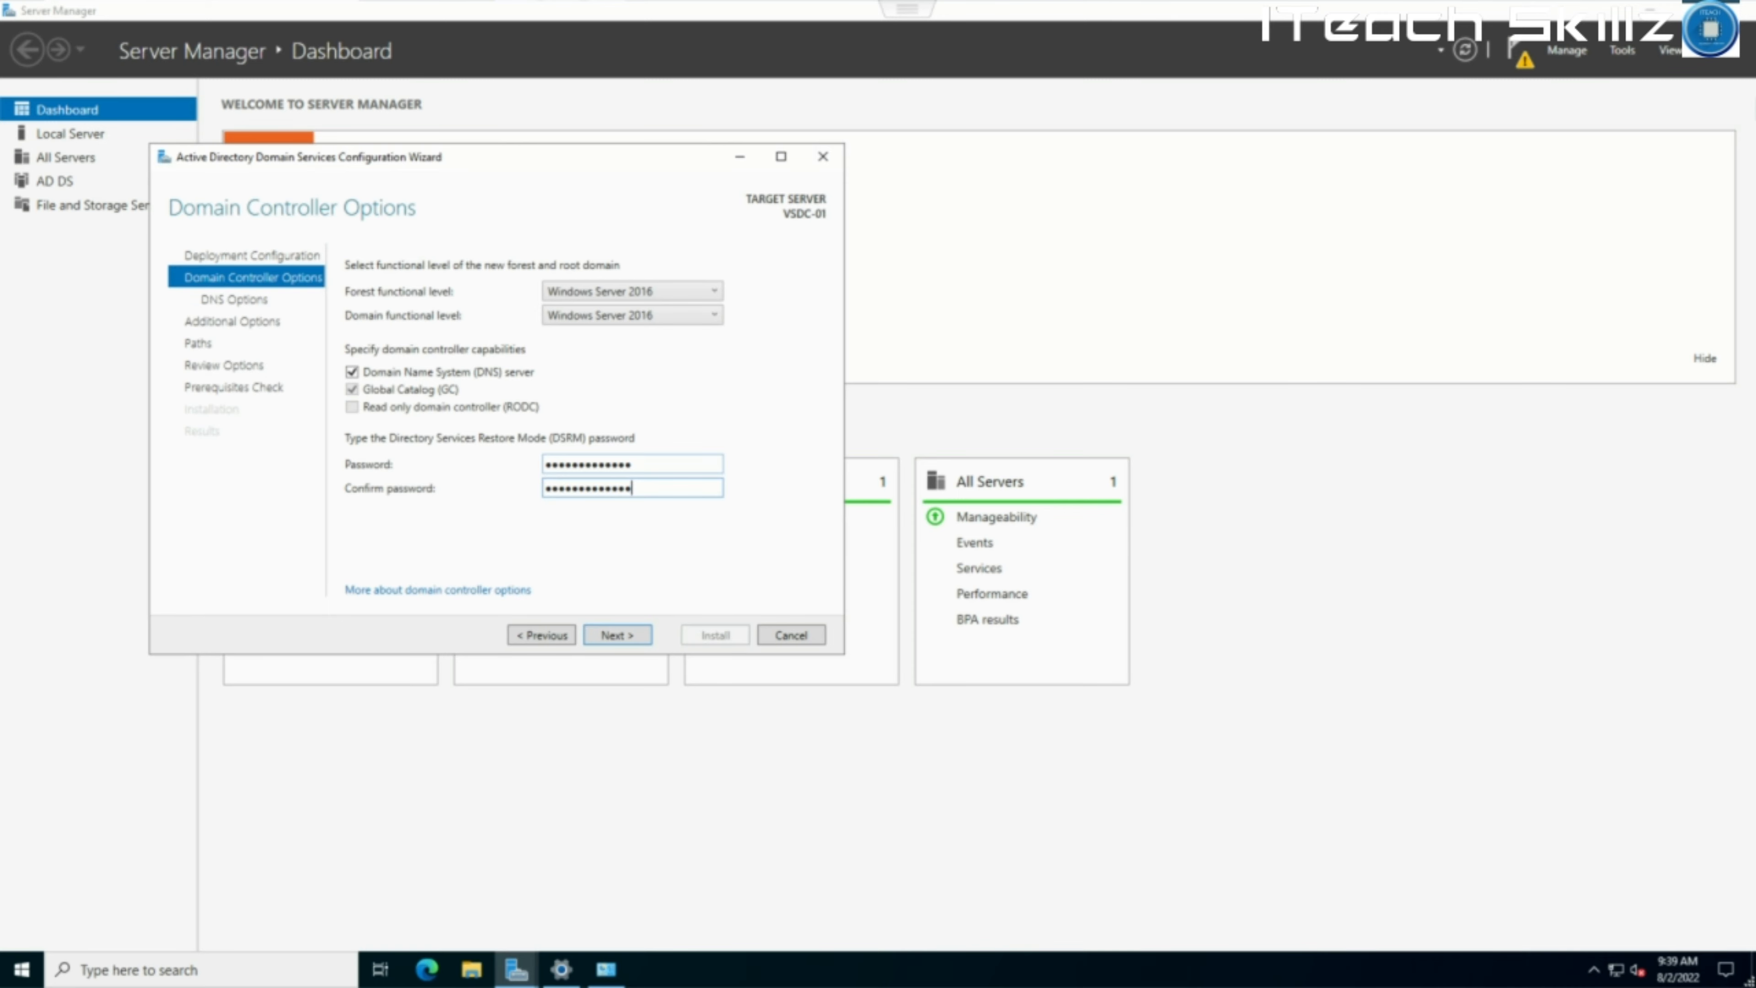
pyautogui.press('Return')
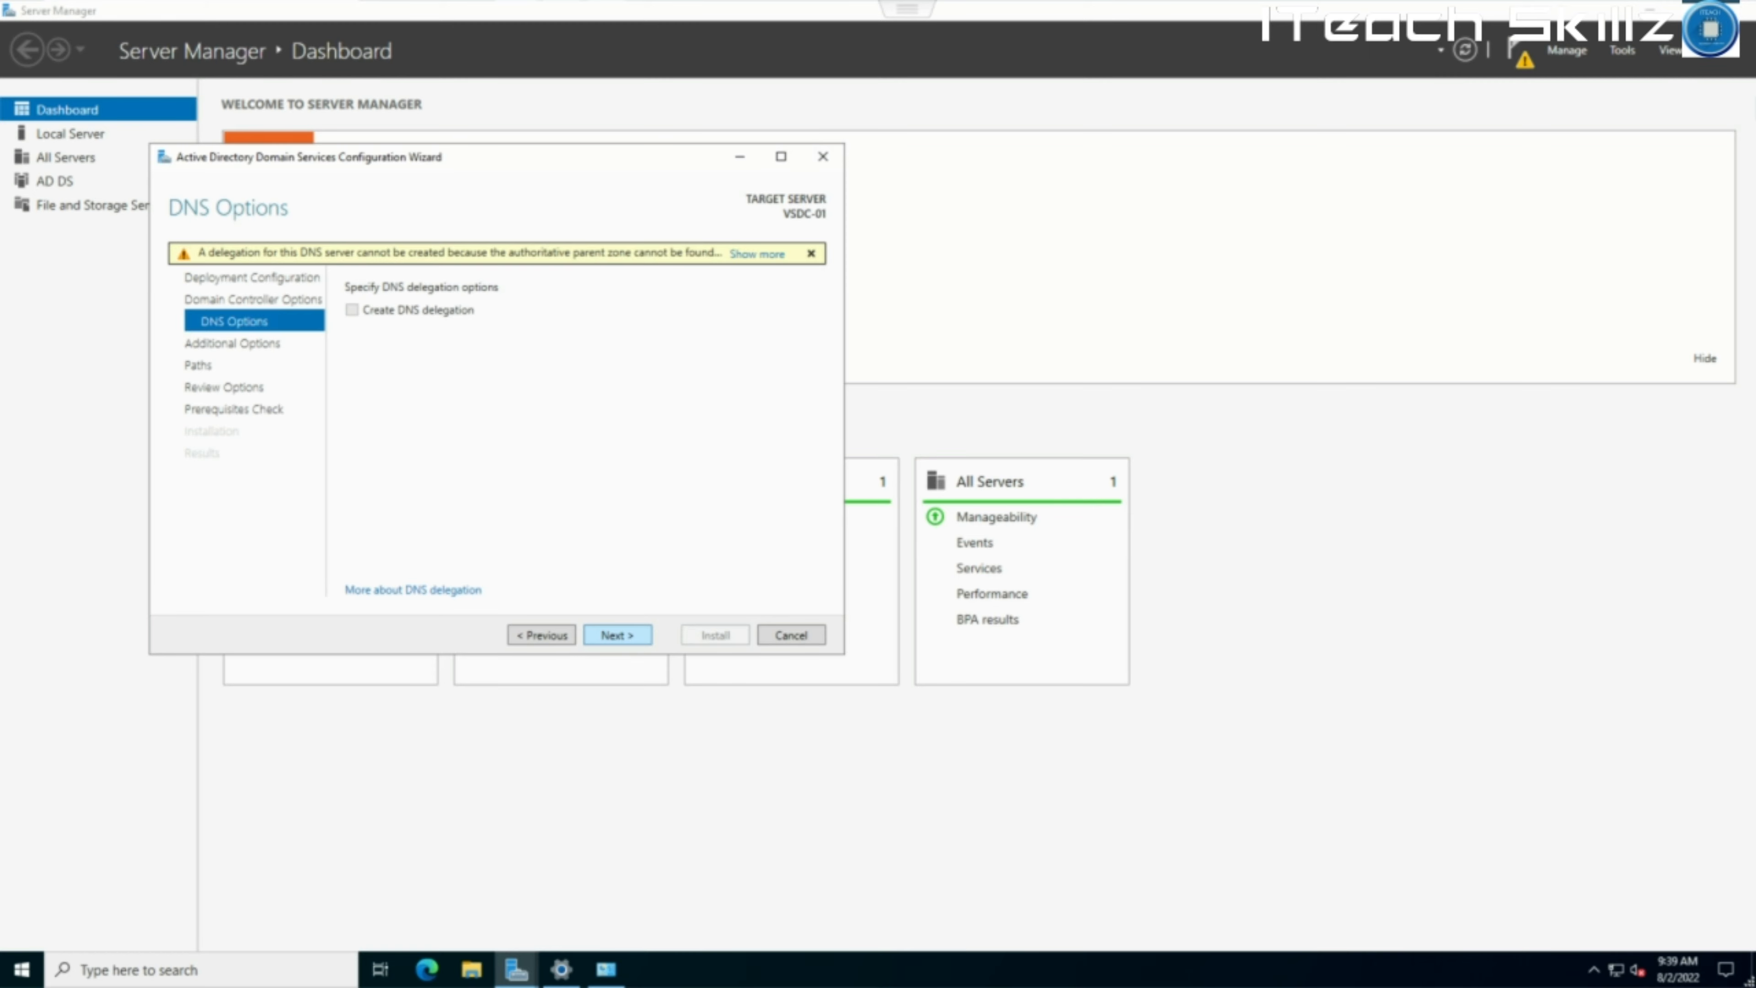
# Skip DNS delegation and continue to Additional Options, where the NetBIOS name shows ITACADEMY.
pyautogui.click(617, 635)
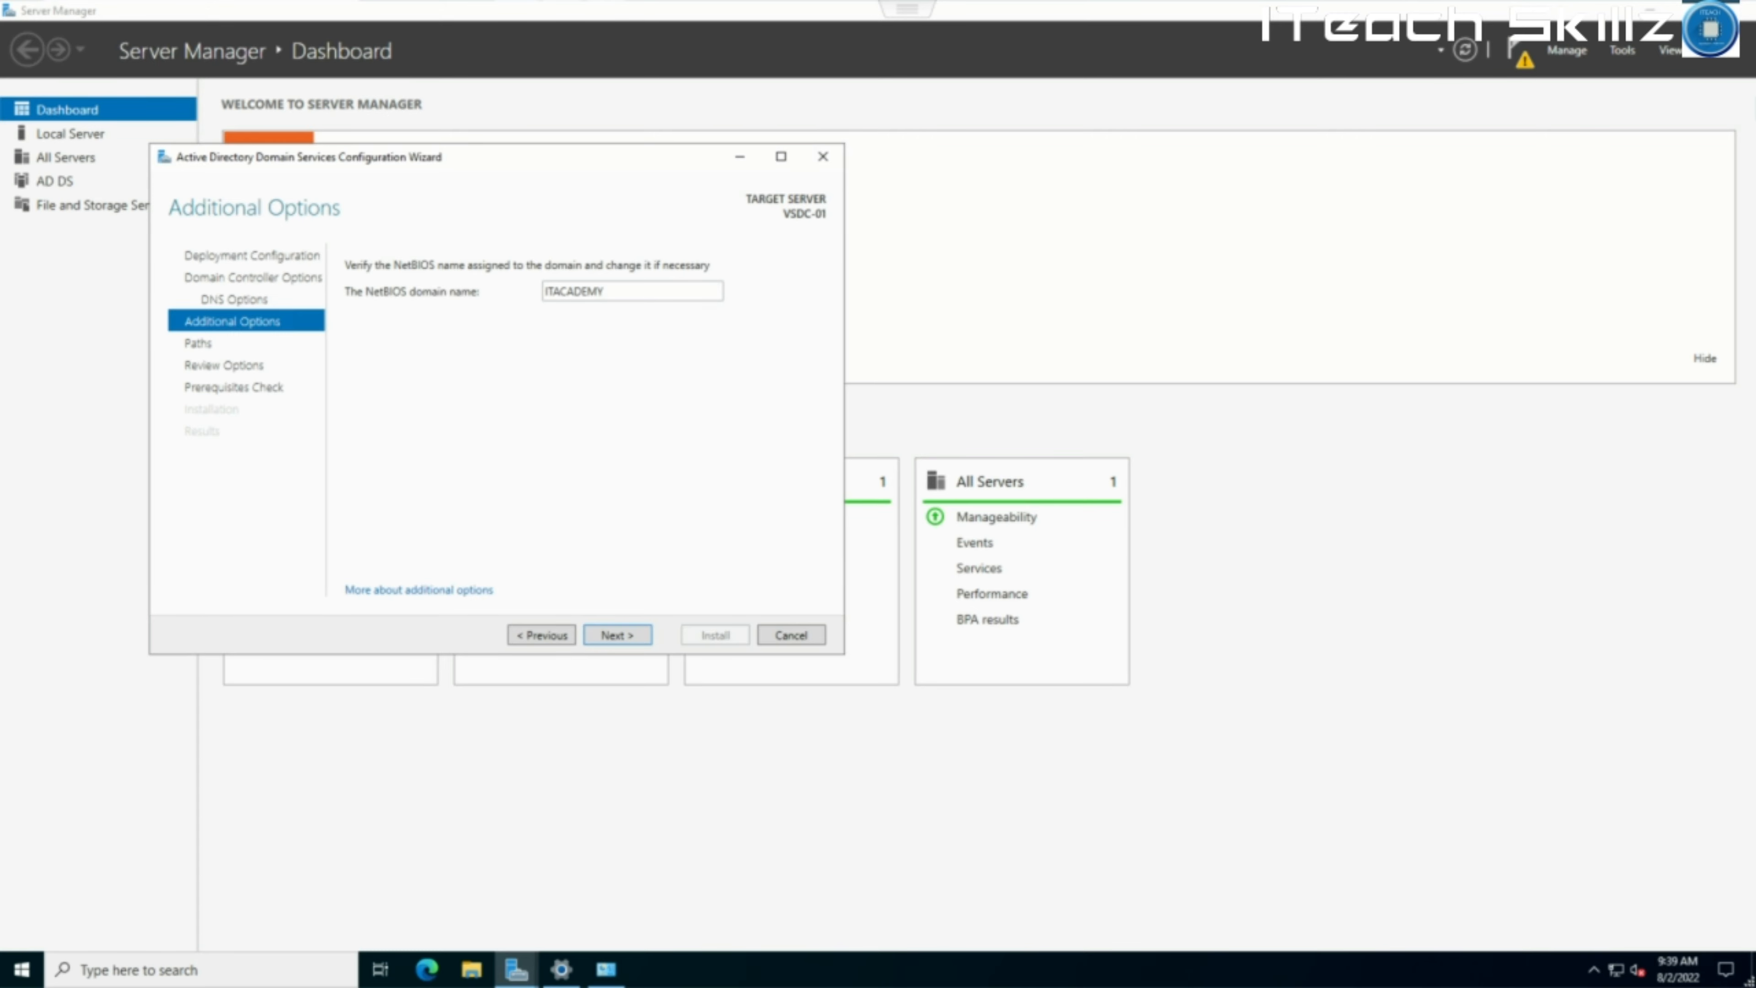
# Accept the NetBIOS name ITACADEMY and the default database and log folder paths.
pyautogui.press('Return')
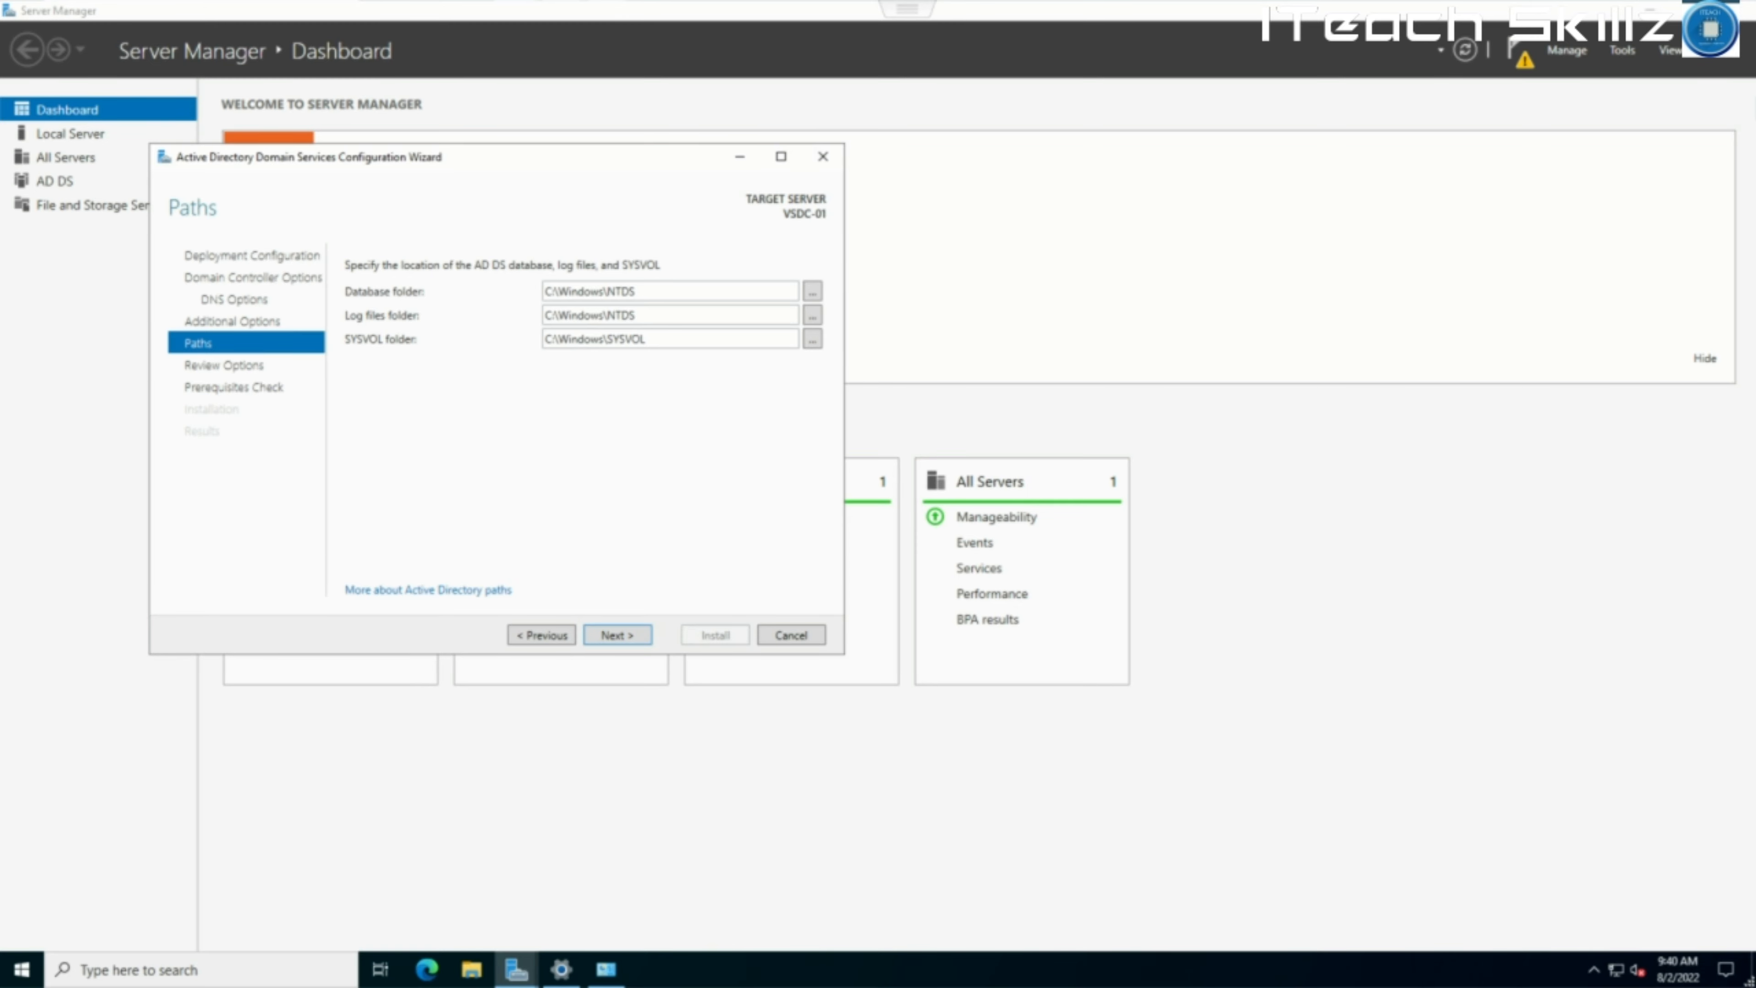
pyautogui.click(617, 634)
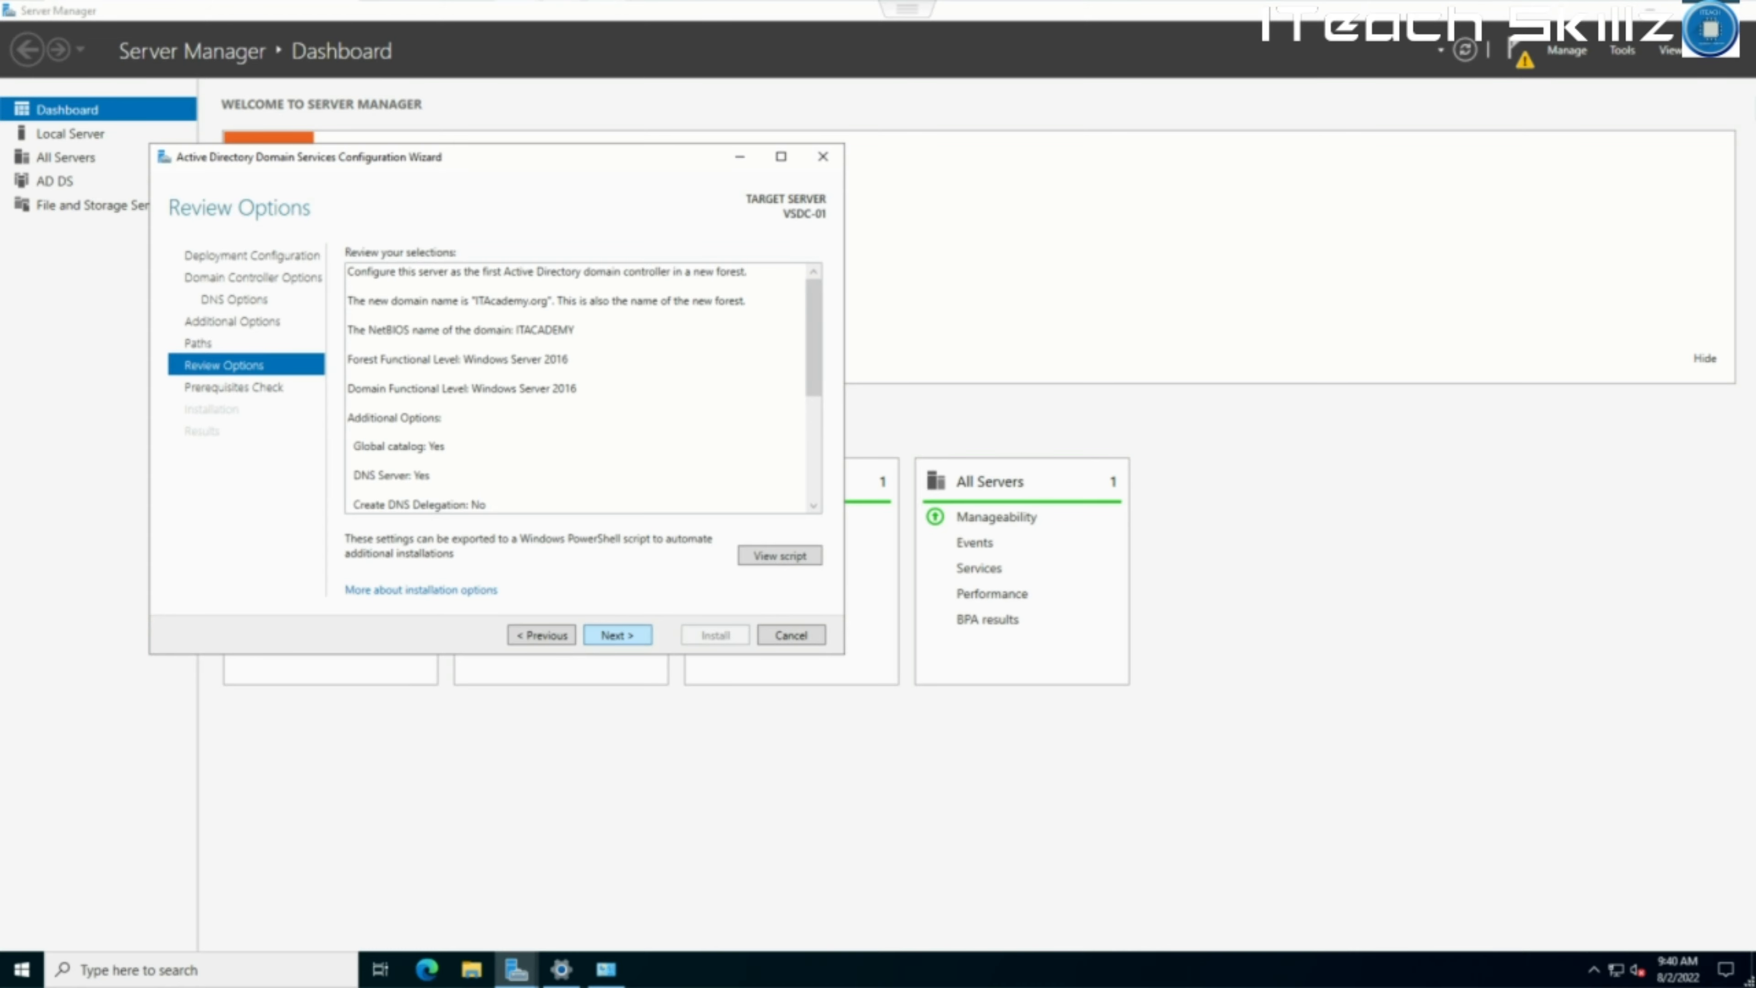
pyautogui.moveTo(1079, 568); pyautogui.dragTo(1449, 731)
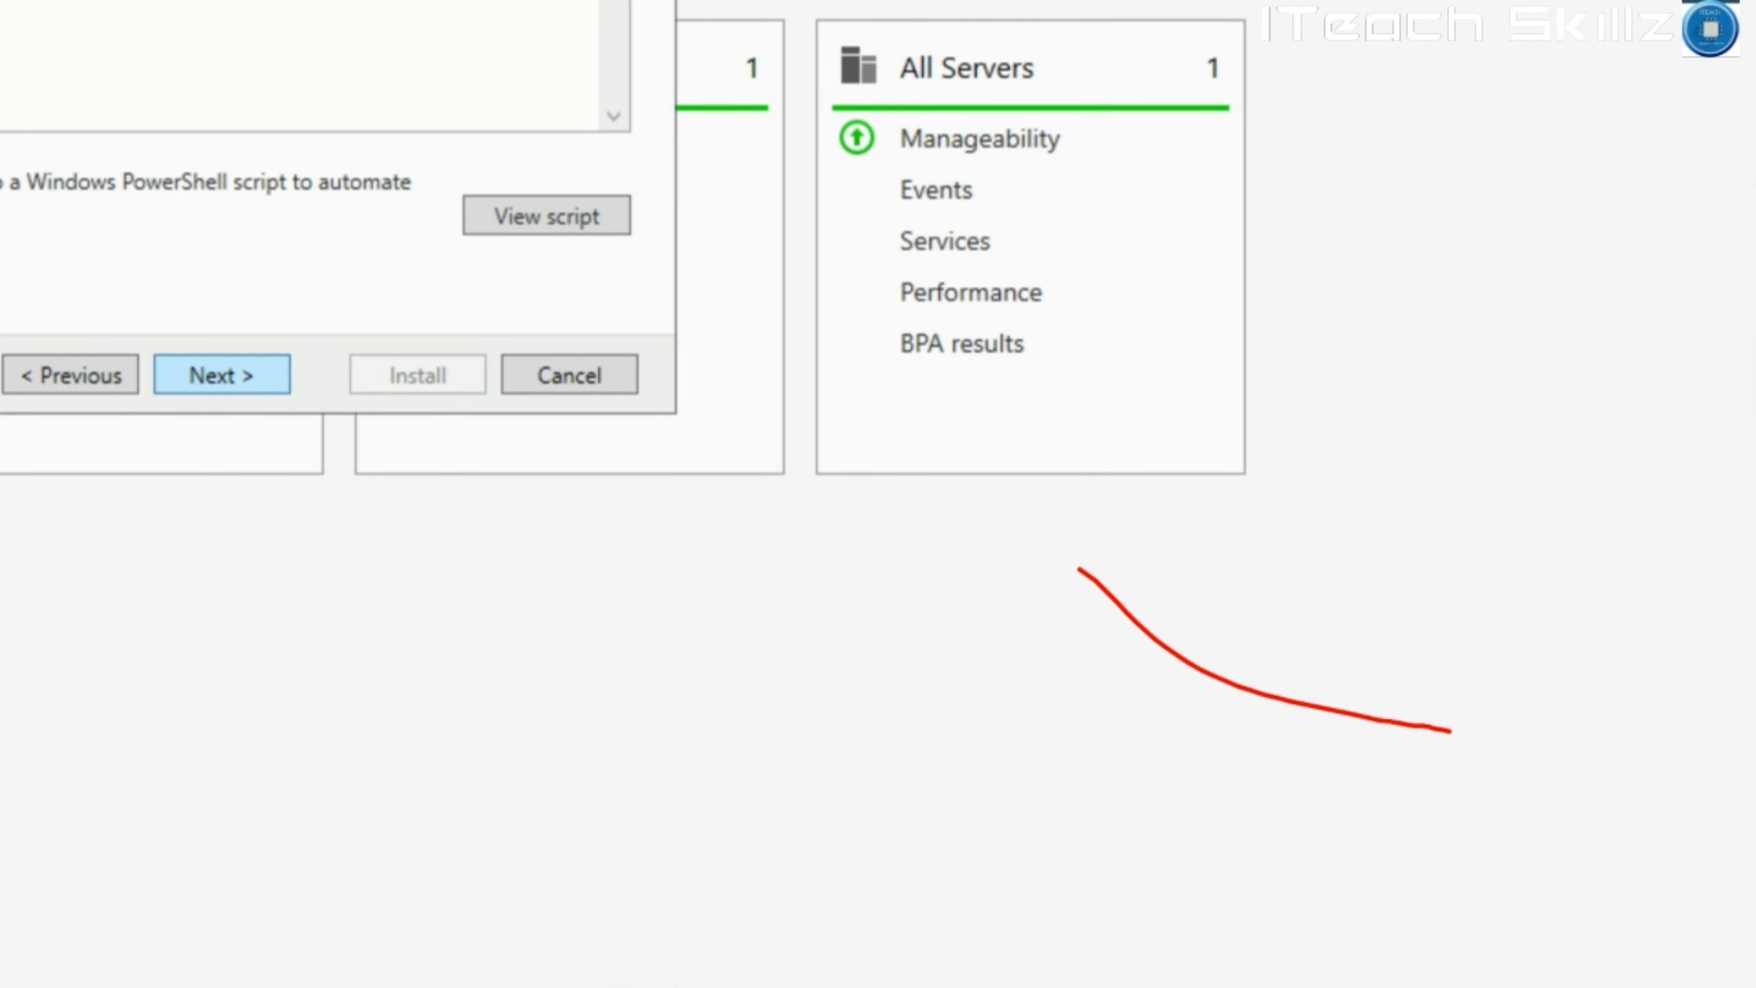
pyautogui.moveTo(980, 227)
pyautogui.mouseDown()
pyautogui.moveTo(746, 712)
pyautogui.moveTo(864, 746)
pyautogui.moveTo(951, 733)
pyautogui.mouseUp()
pyautogui.press('Escape')
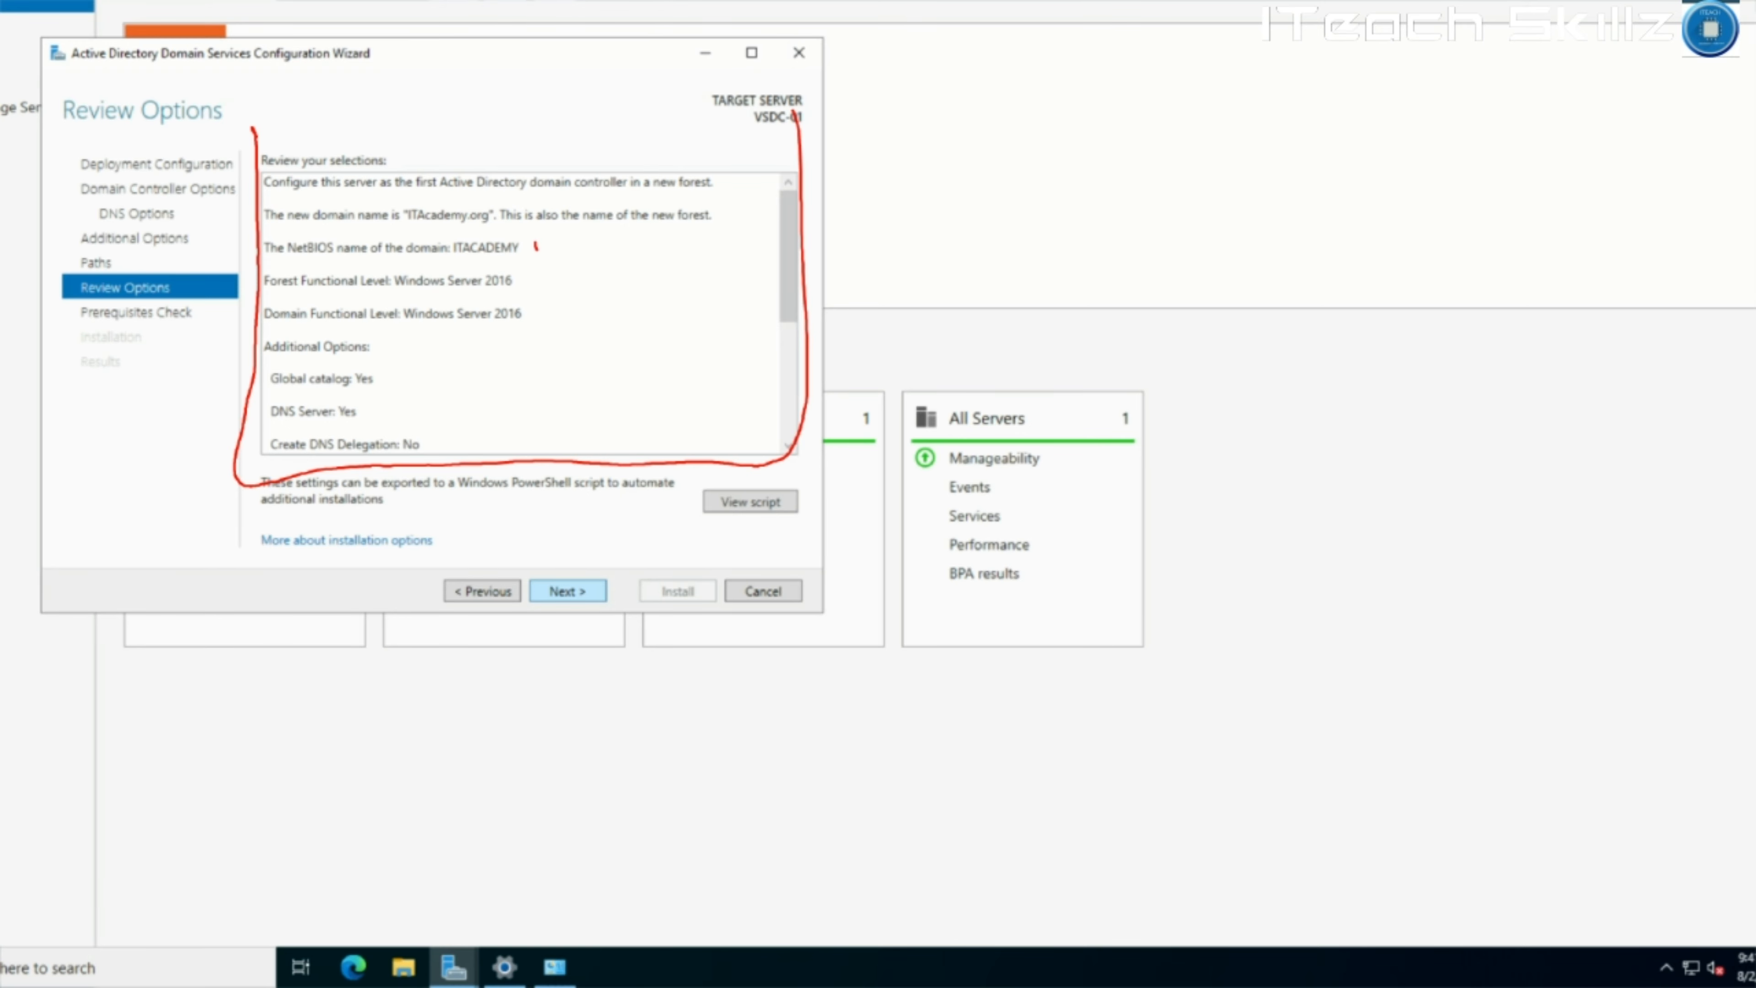
pyautogui.moveTo(537, 249); pyautogui.dragTo(578, 239)
pyautogui.moveTo(486, 202); pyautogui.dragTo(516, 181)
pyautogui.moveTo(540, 285); pyautogui.dragTo(577, 268)
pyautogui.moveTo(538, 313); pyautogui.dragTo(578, 302)
pyautogui.moveTo(394, 378); pyautogui.dragTo(442, 362)
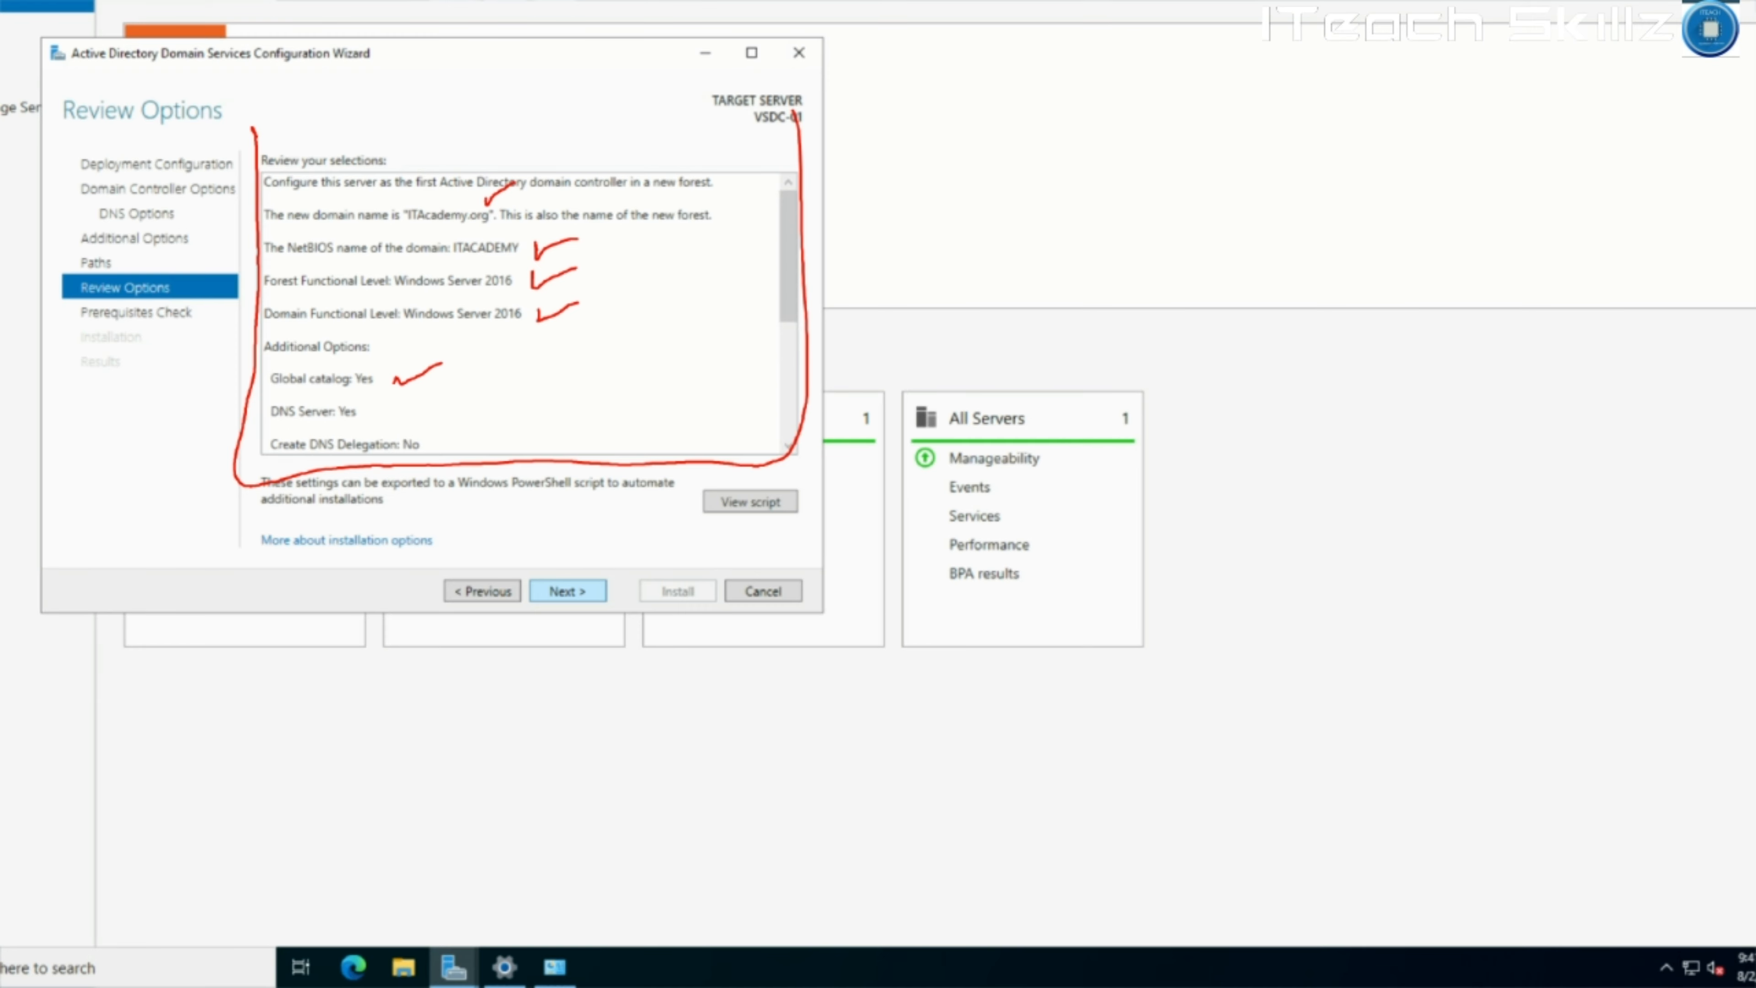
pyautogui.moveTo(370, 413)
pyautogui.mouseDown()
pyautogui.moveTo(415, 396)
pyautogui.moveTo(477, 432)
pyautogui.mouseUp()
pyautogui.moveTo(819, 706); pyautogui.dragTo(838, 701)
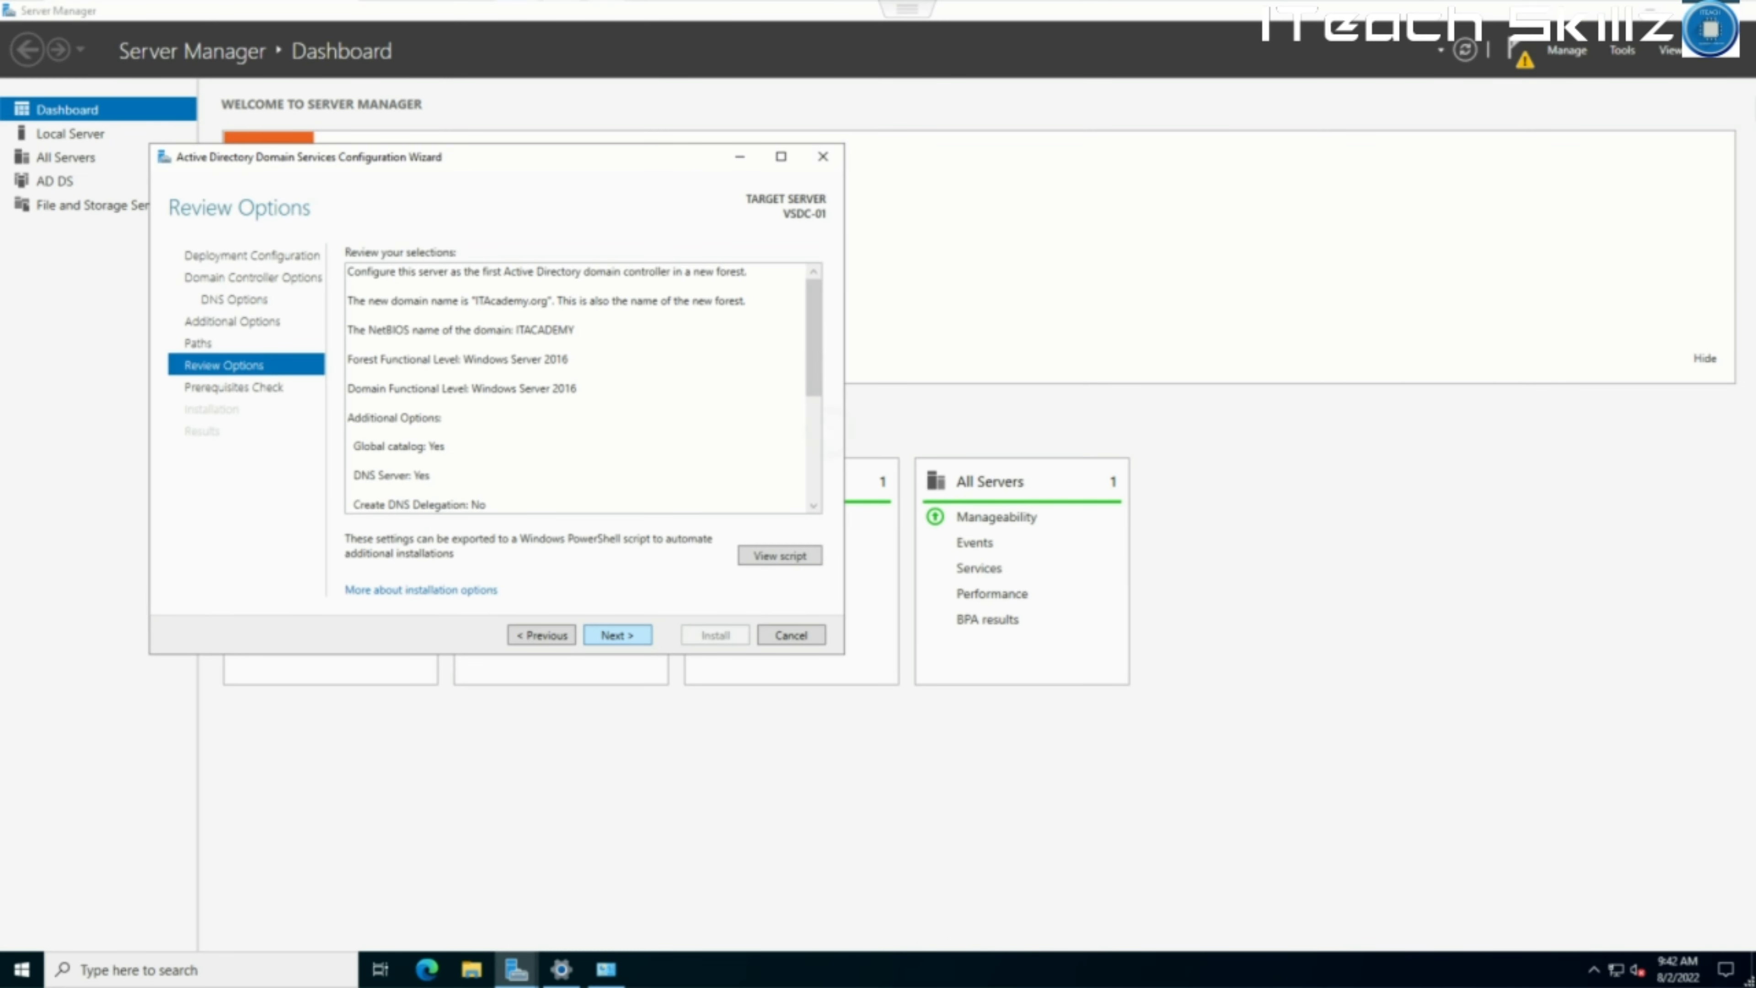
# Review the ITAcademy.org forest options, then run the prerequisites check so all checks pass.
pyautogui.scroll(-3, 577, 388)
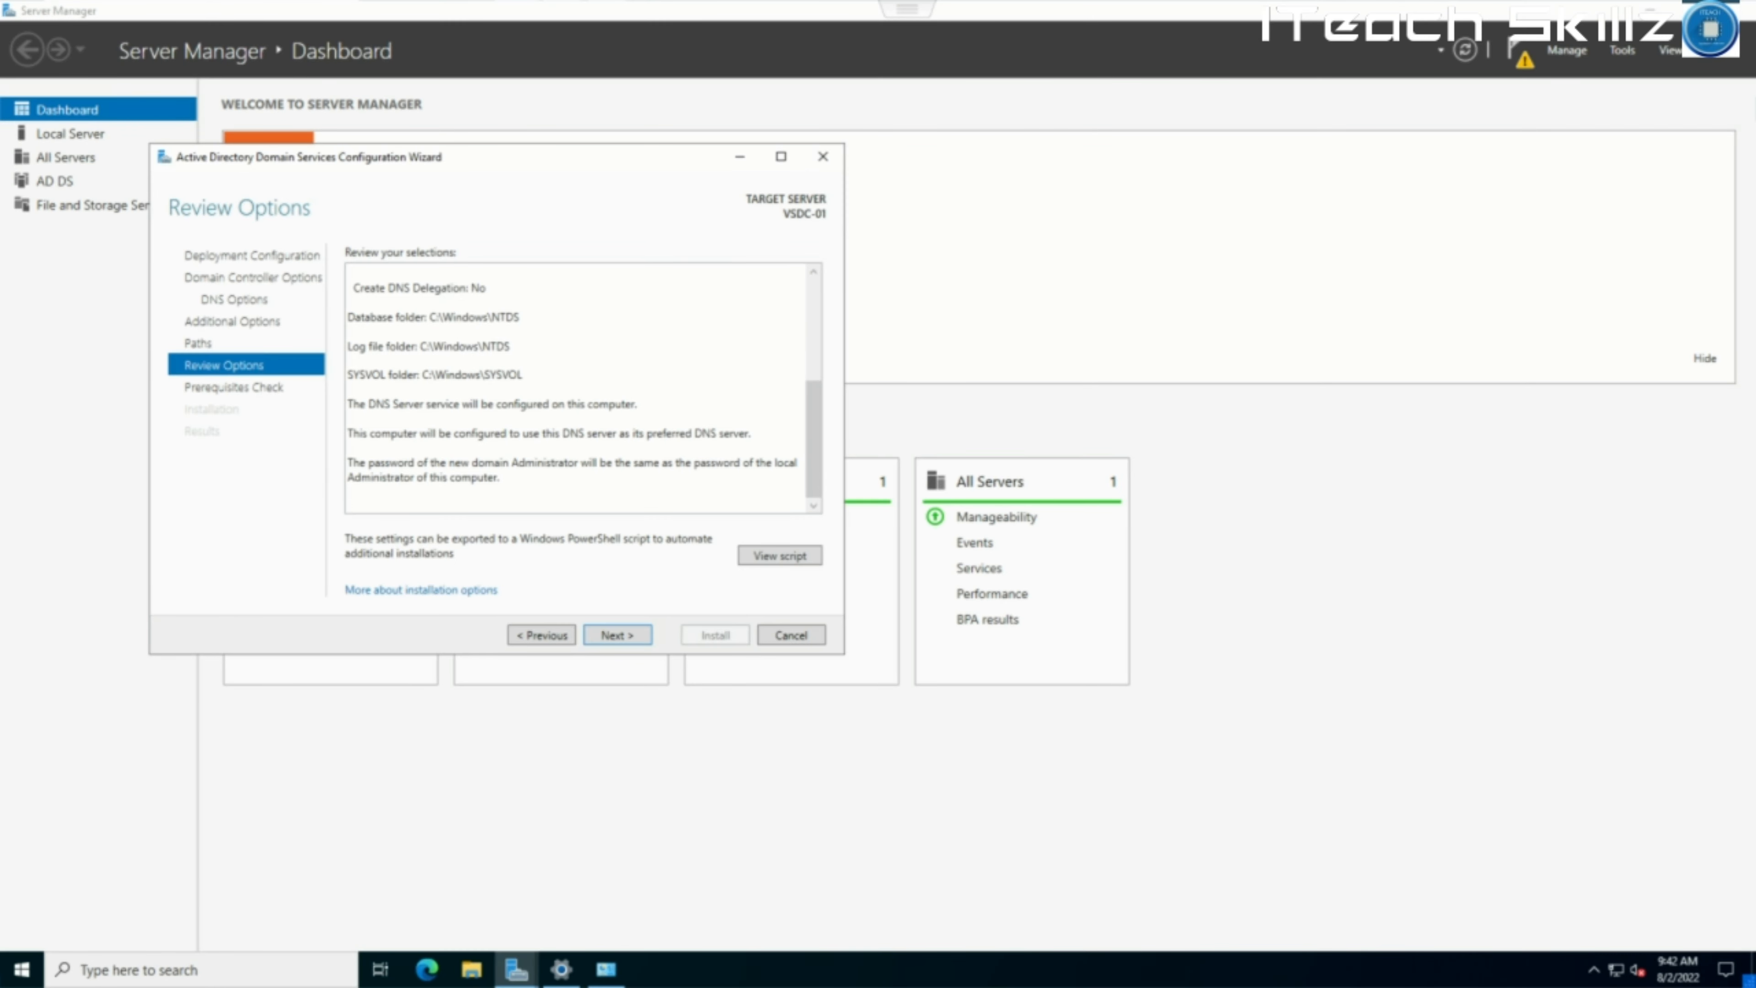
pyautogui.press('Return')
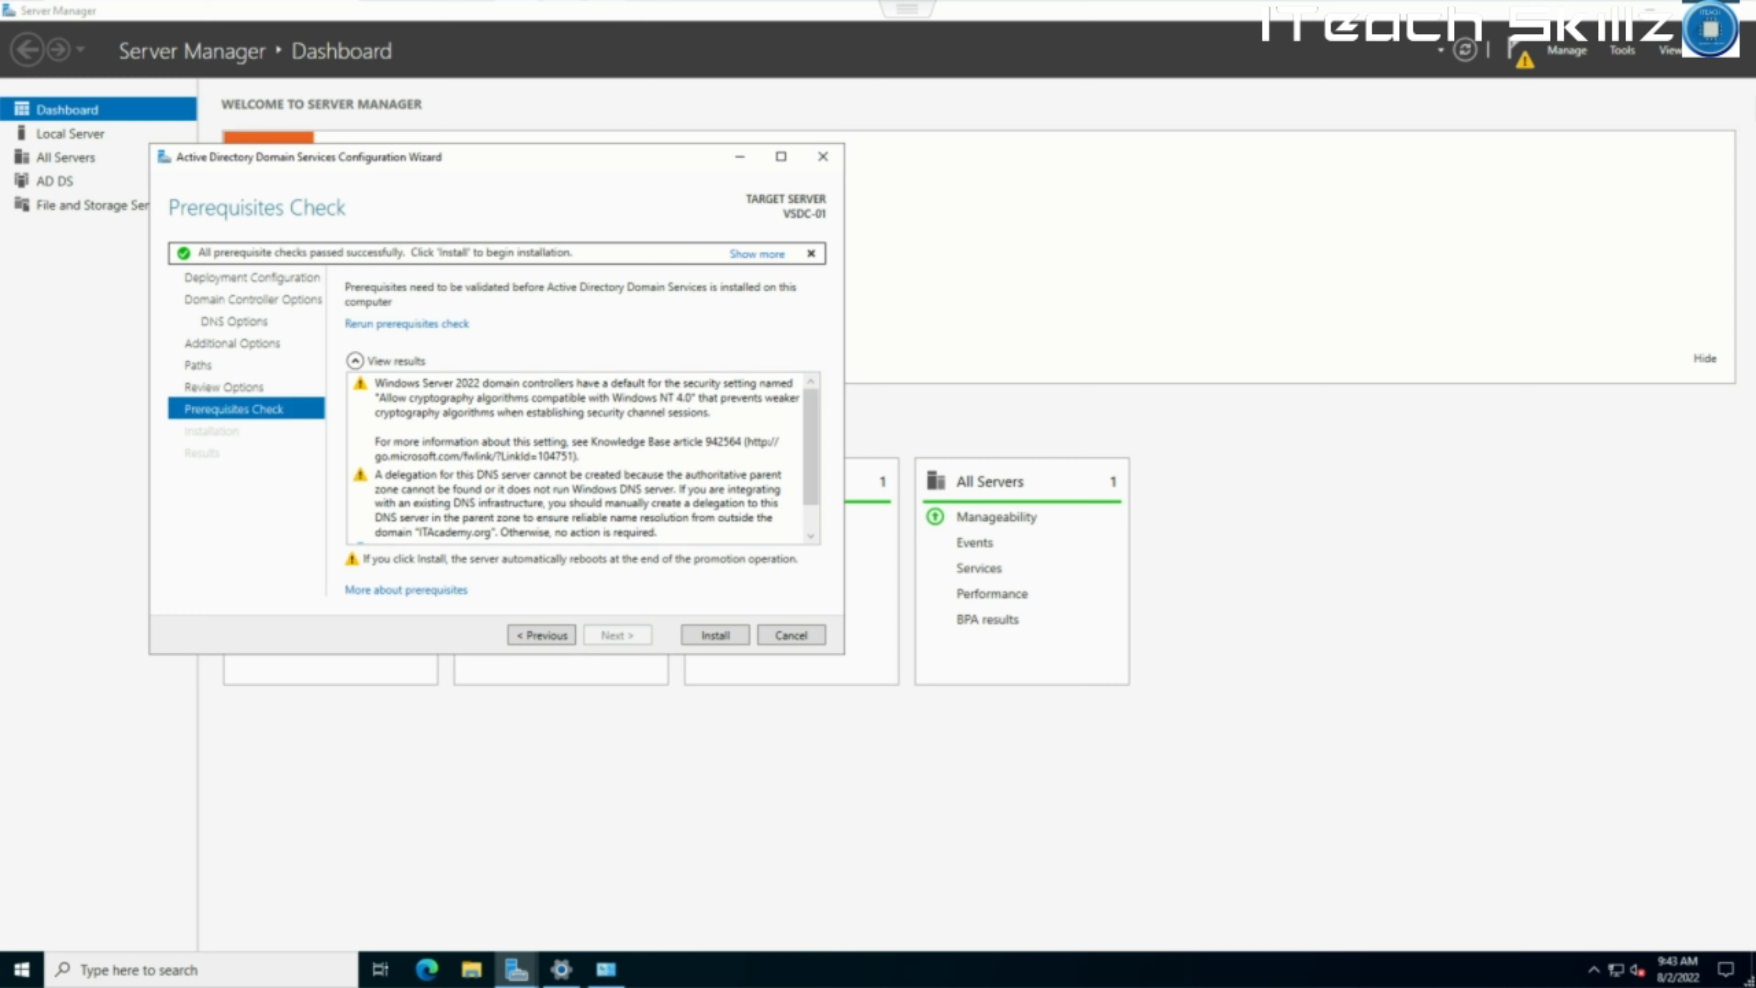
# Check the full prerequisite status, then install AD DS and let the server reboot.
pyautogui.click(757, 253)
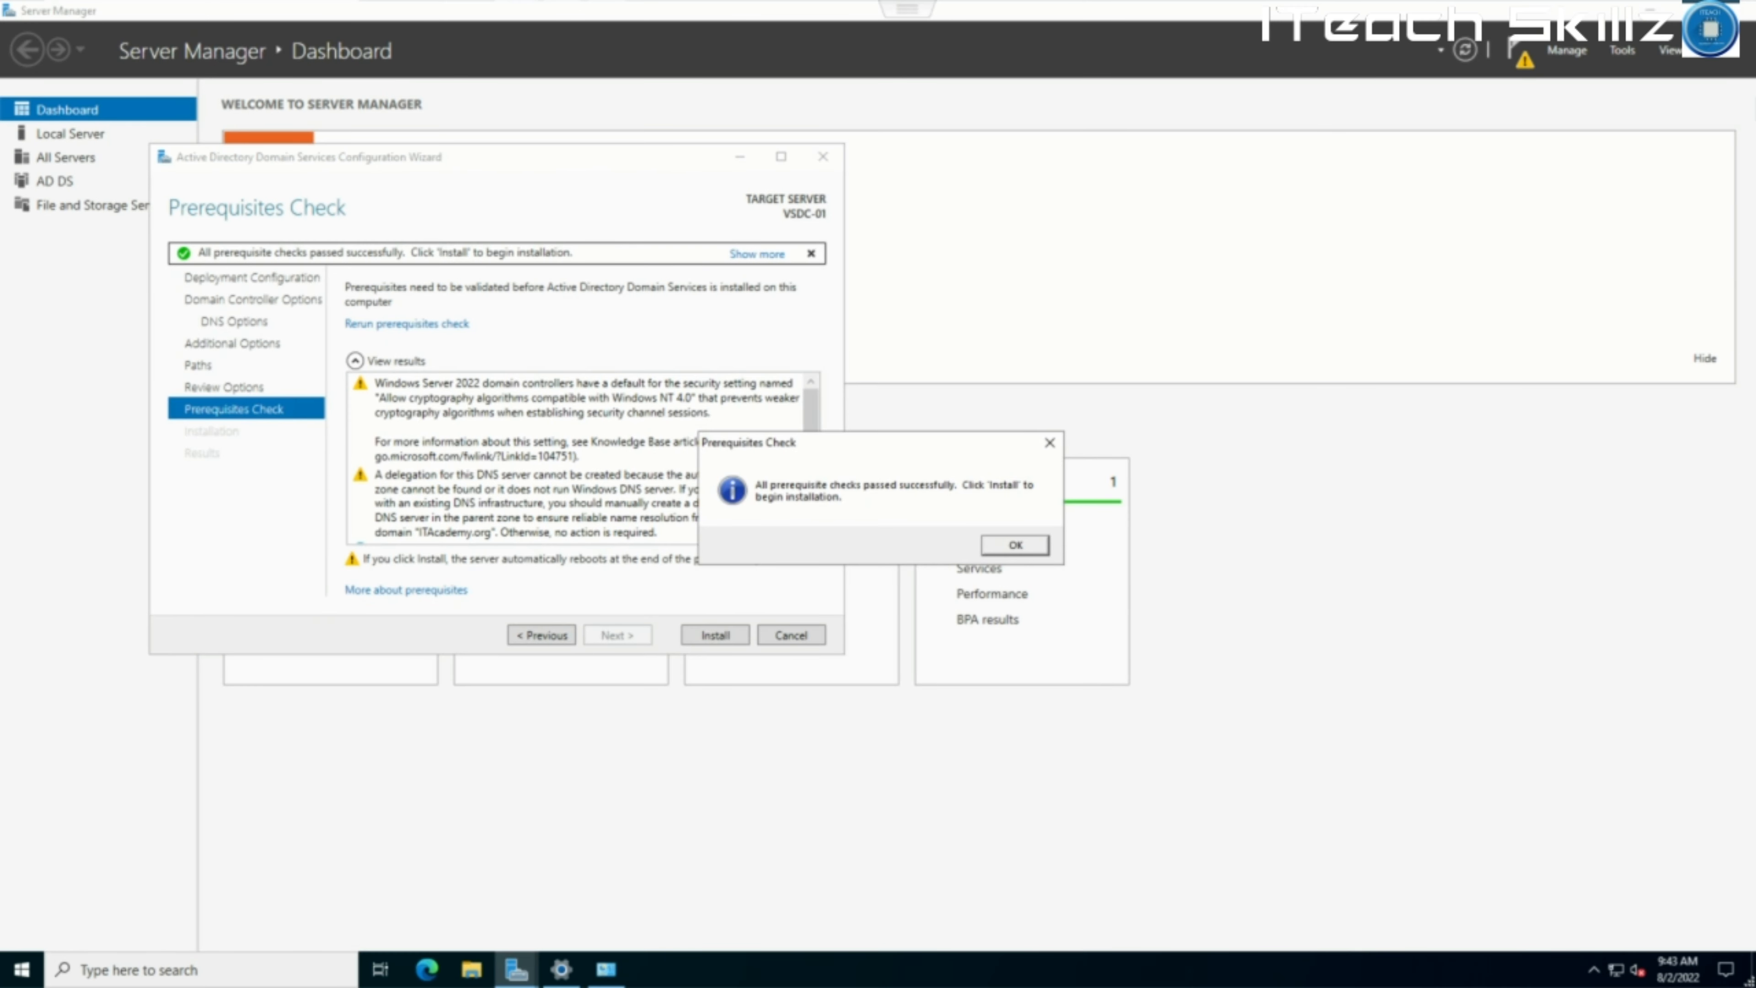
pyautogui.click(1015, 545)
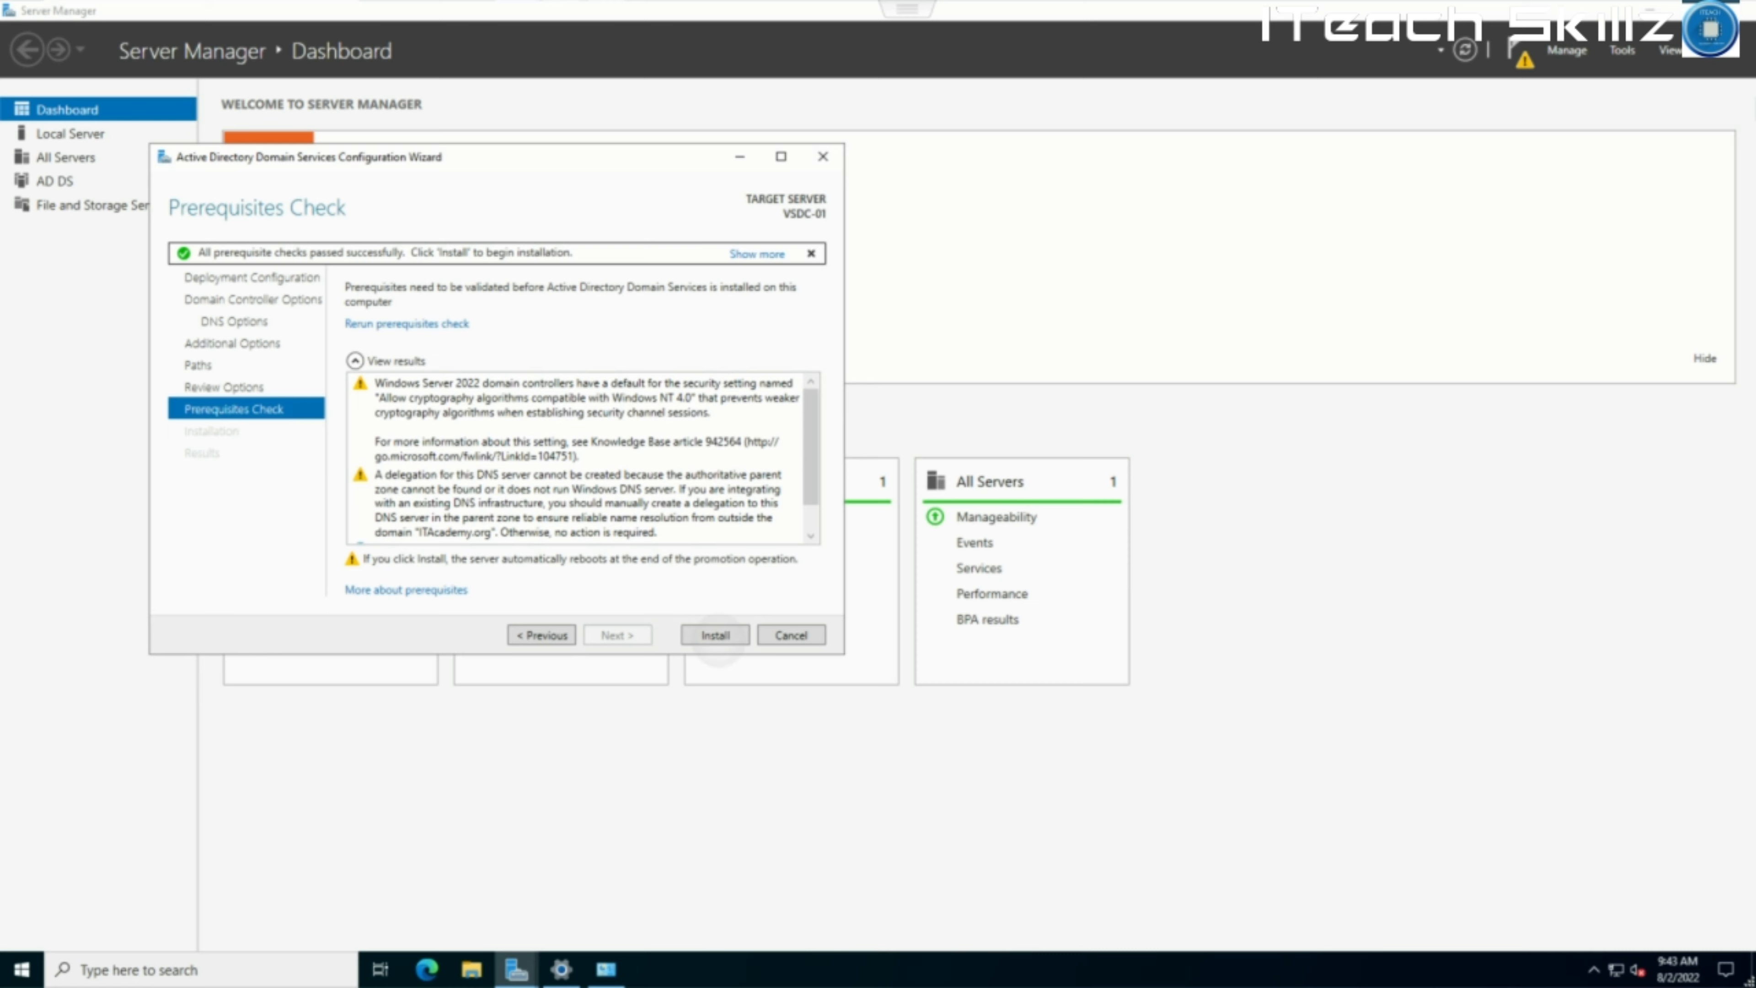
pyautogui.click(715, 635)
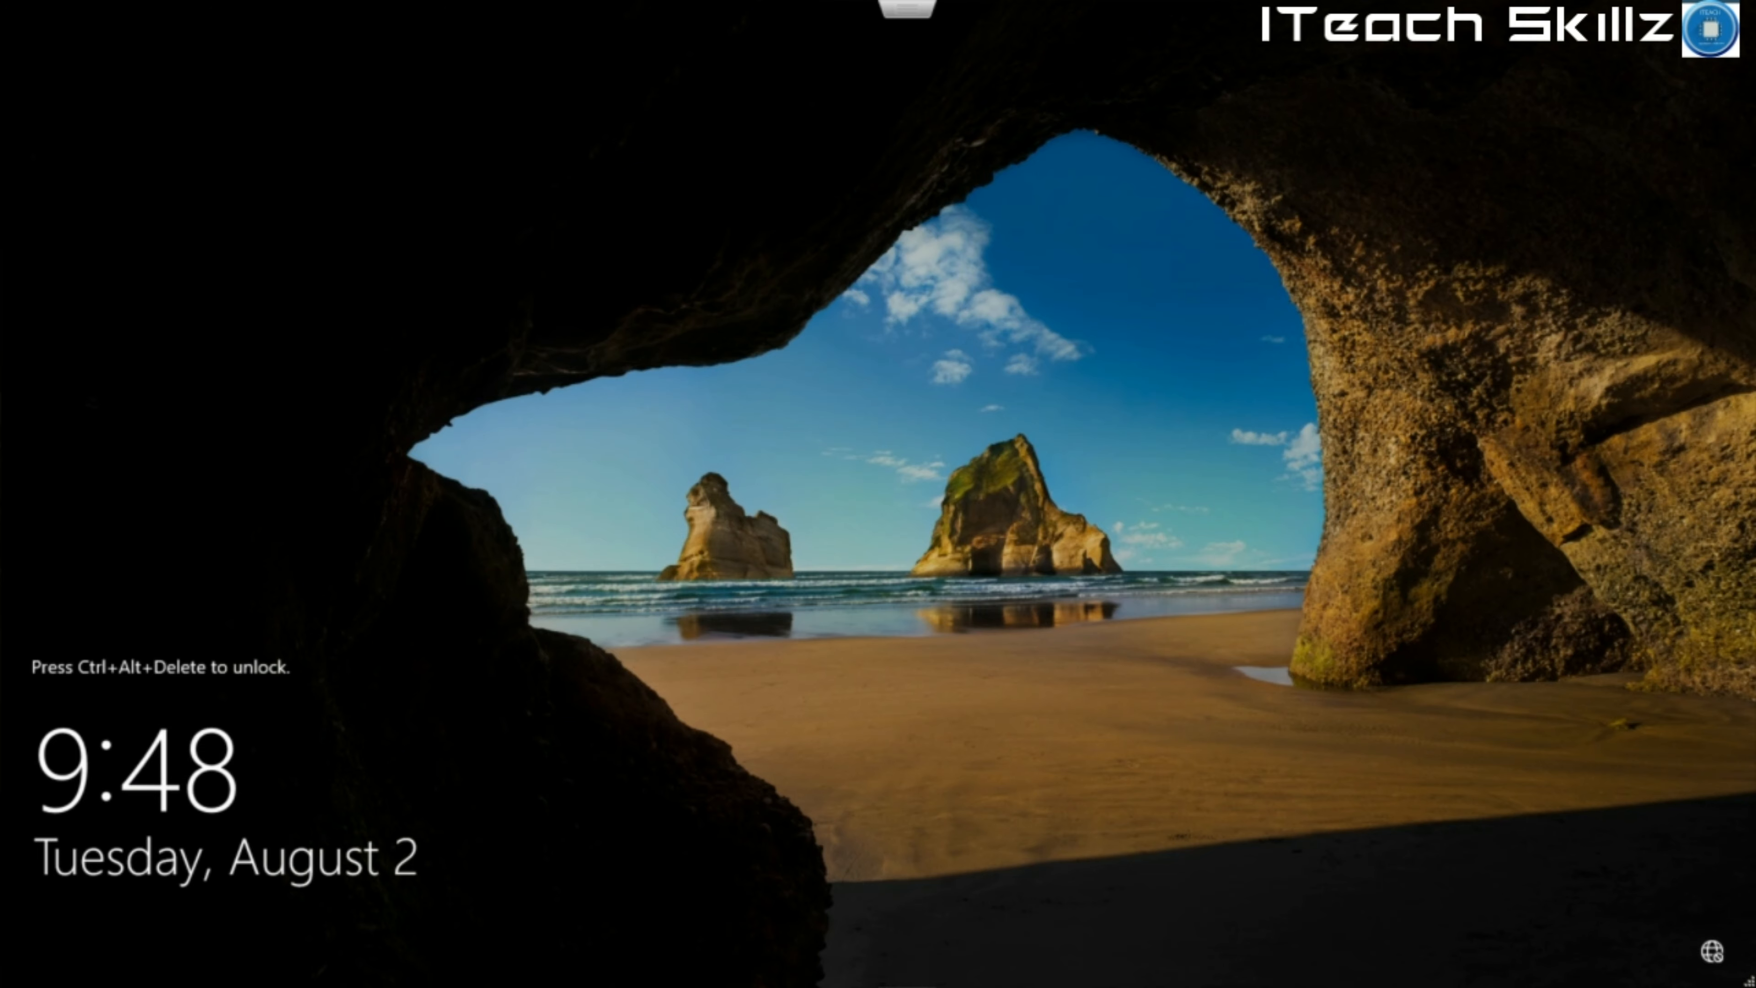
# Send Ctrl-Alt-Delete to the rebooted server via Guest OS > Send keys, then return to full-screen console.
pyautogui.moveTo(915, 3)
pyautogui.click(878, 63)
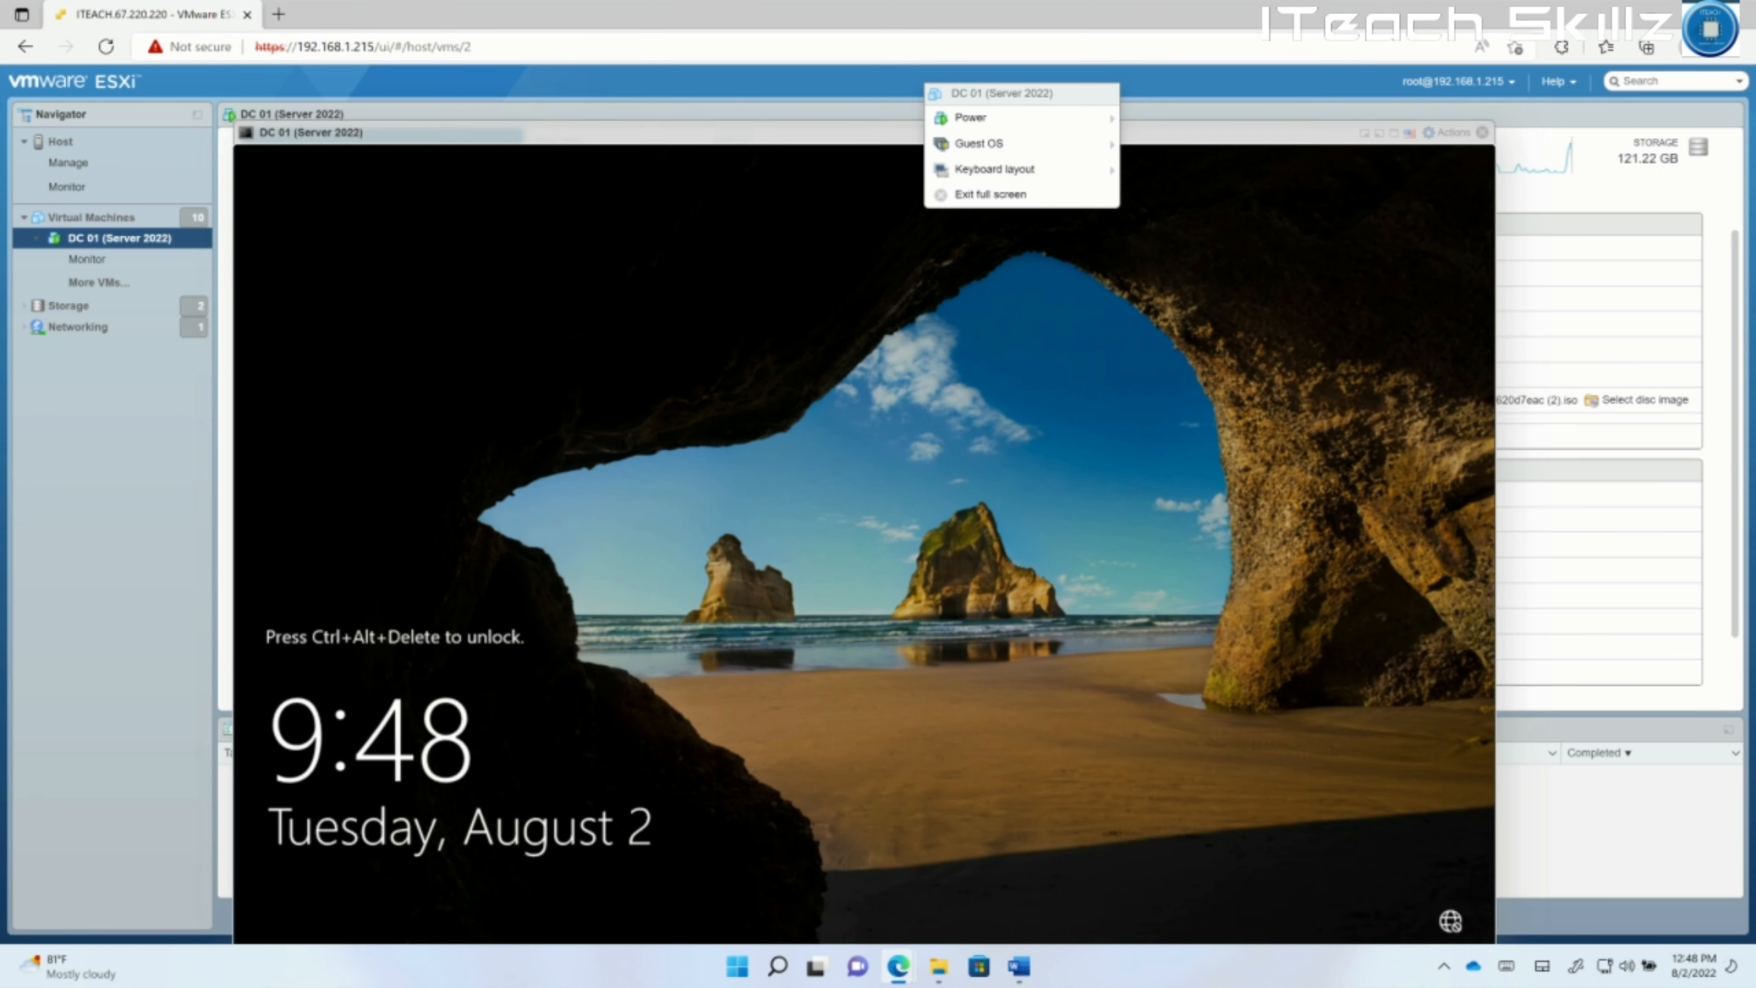
pyautogui.moveTo(1097, 156)
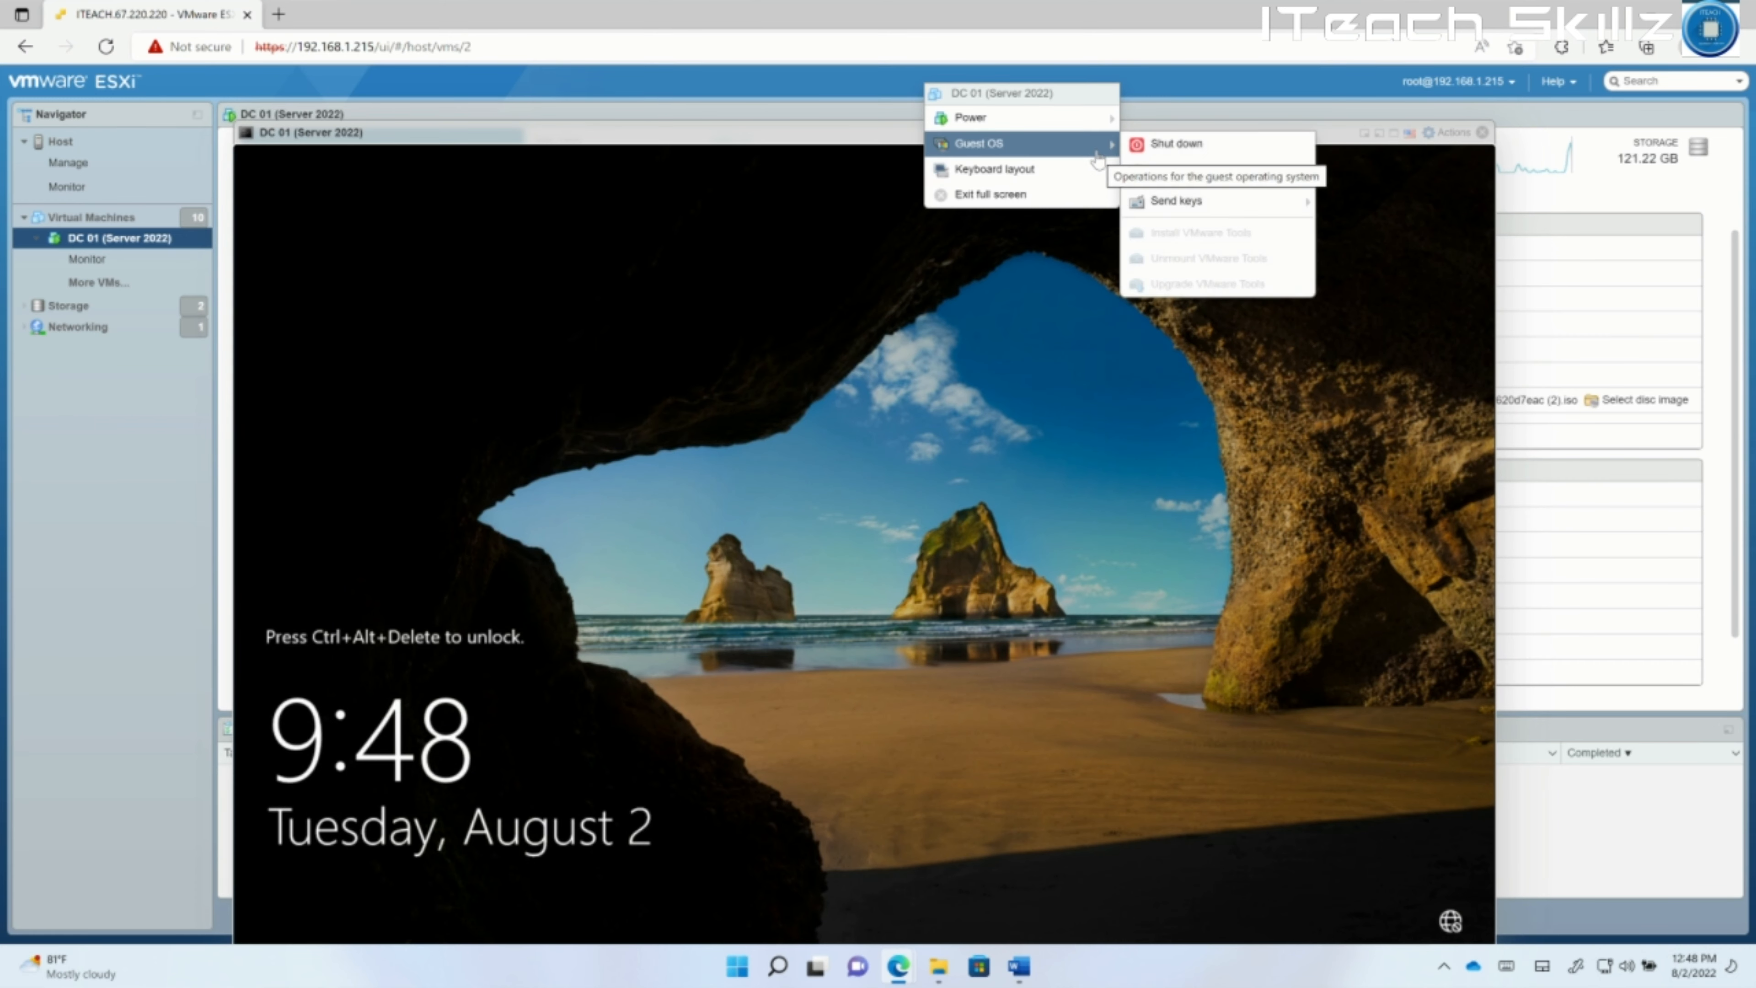
pyautogui.moveTo(1207, 202)
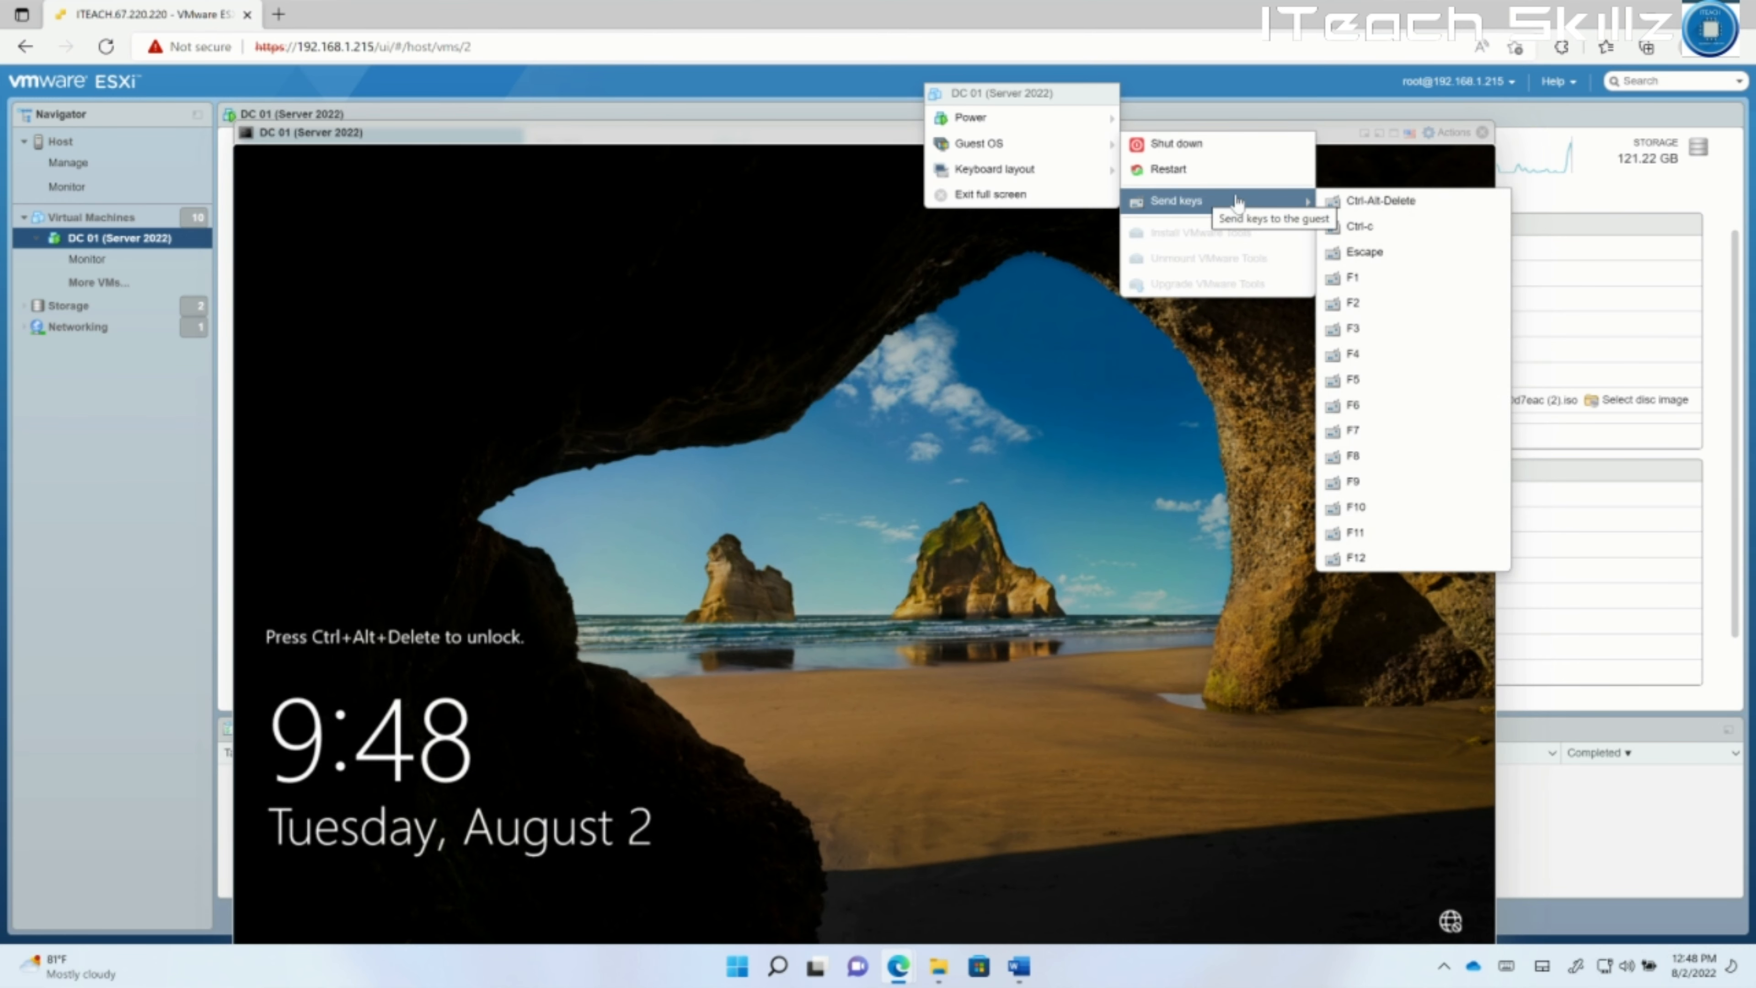
pyautogui.click(1417, 200)
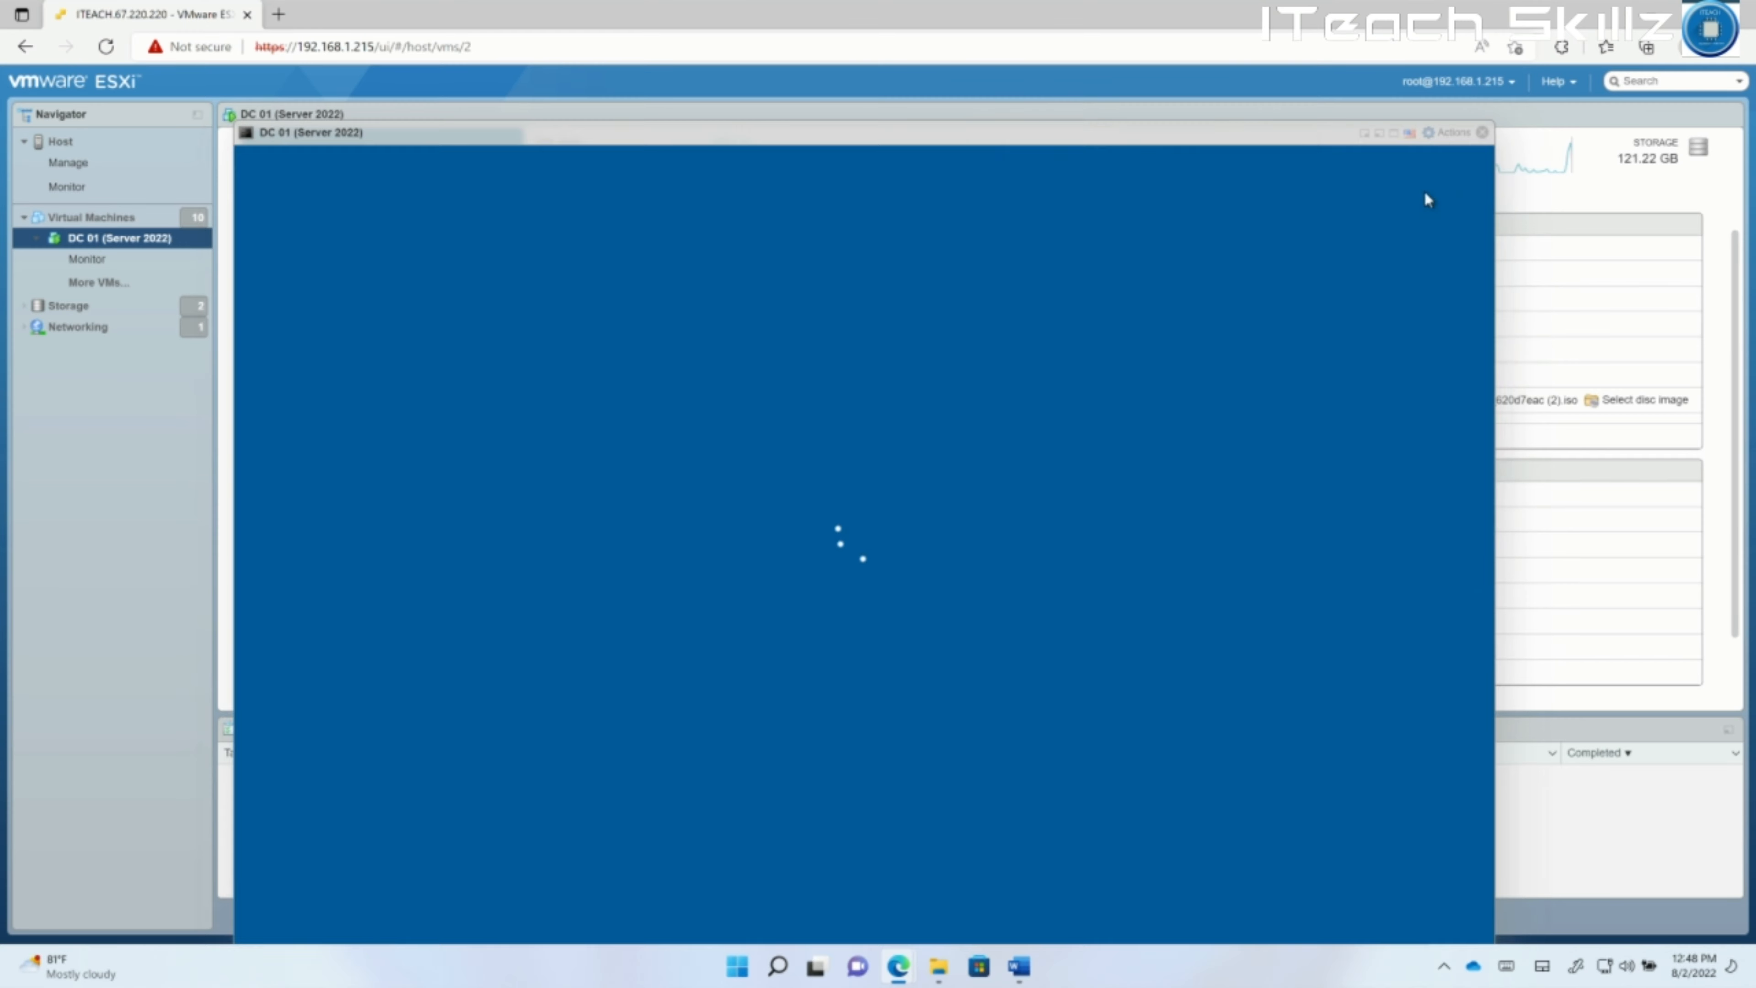
pyautogui.click(1392, 132)
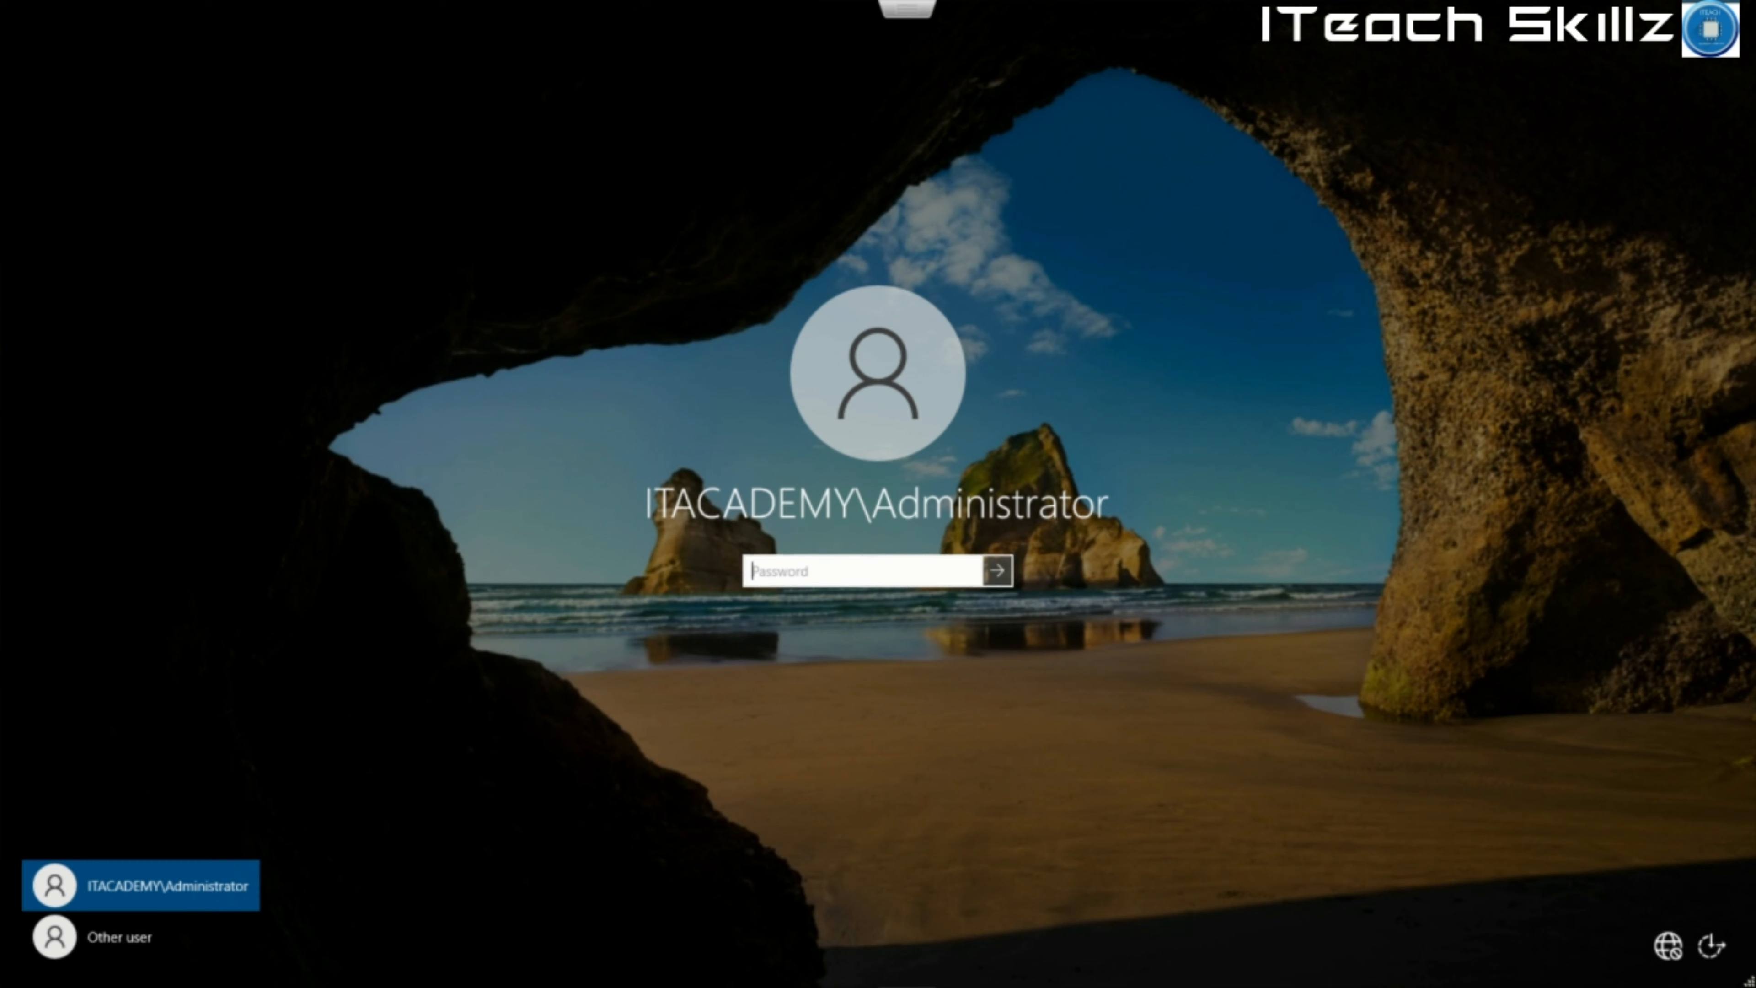
# Enter the Administrator password and sign in to the ITACADEMY domain.
pyautogui.write('***')
pyautogui.press('BackSpace')
pyautogui.press('BackSpace')
pyautogui.press('BackSpace')
pyautogui.press('BackSpace')
pyautogui.write('*********')
pyautogui.press('BackSpace')
pyautogui.press('BackSpace')
pyautogui.press('BackSpace')
pyautogui.press('BackSpace')
pyautogui.press('BackSpace')
pyautogui.press('BackSpace')
pyautogui.press('BackSpace')
pyautogui.press('BackSpace')
pyautogui.press('BackSpace')
pyautogui.write('*************')
pyautogui.press('Return')
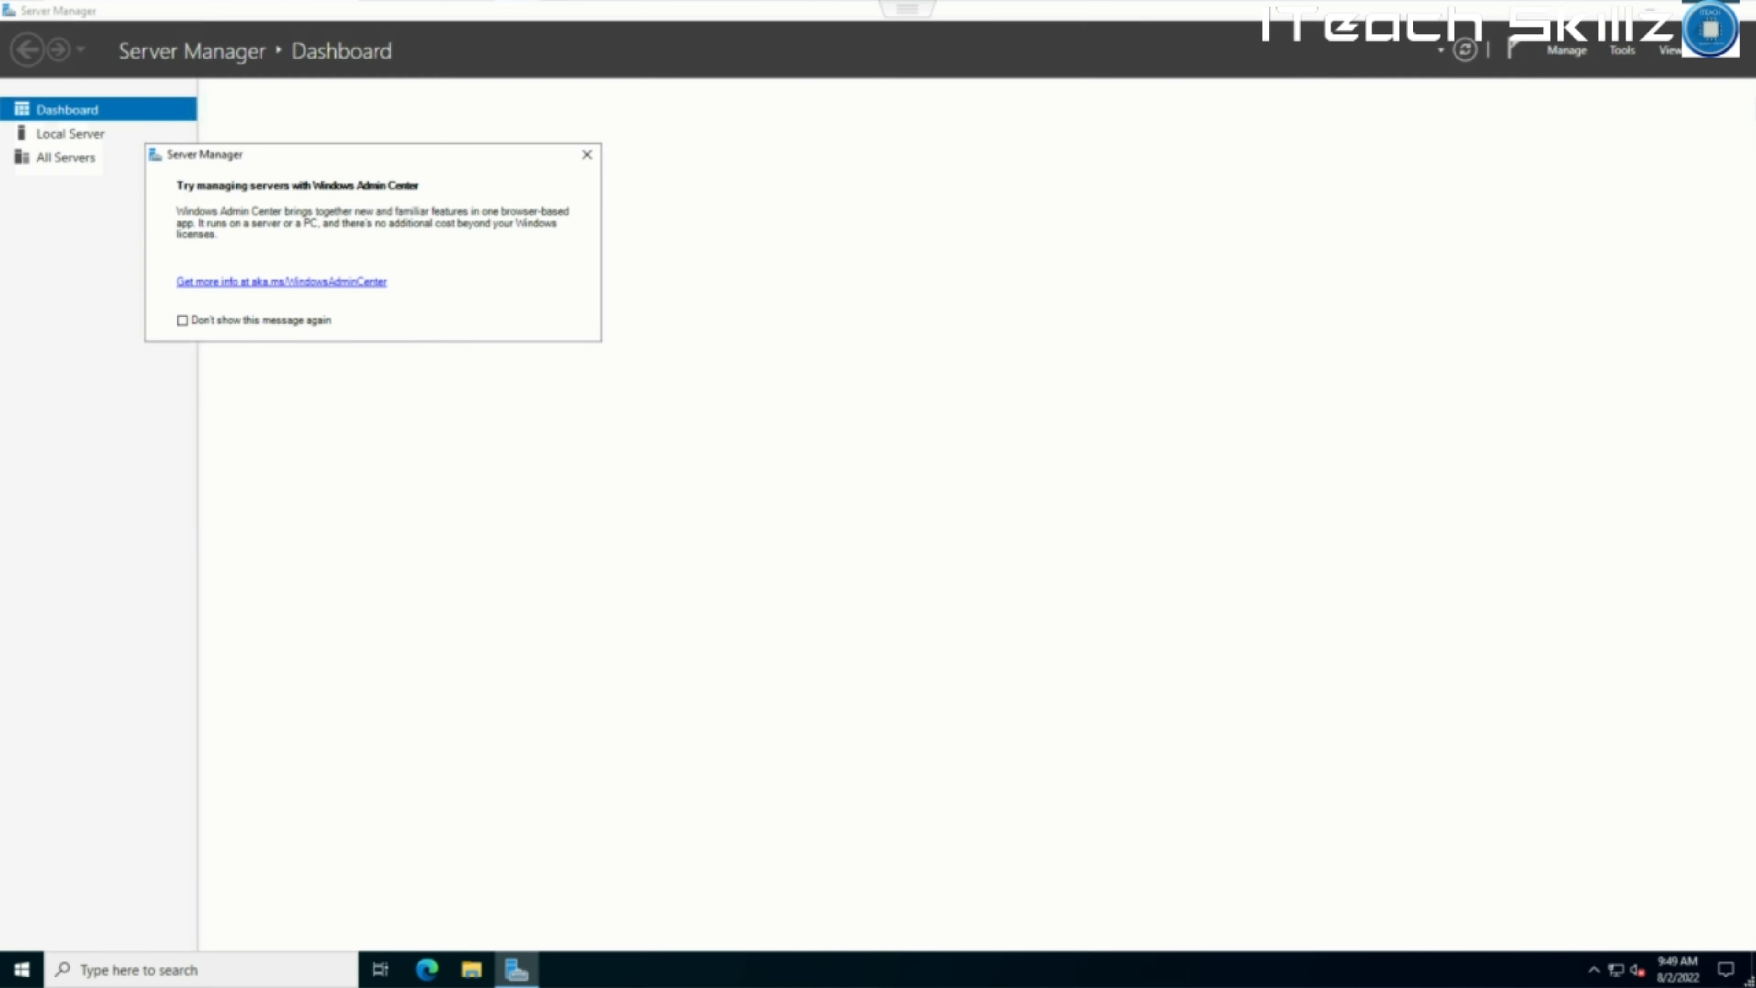
# Launch Active Directory Users and Computers from Start > Windows Administrative Tools.
pyautogui.press('super')
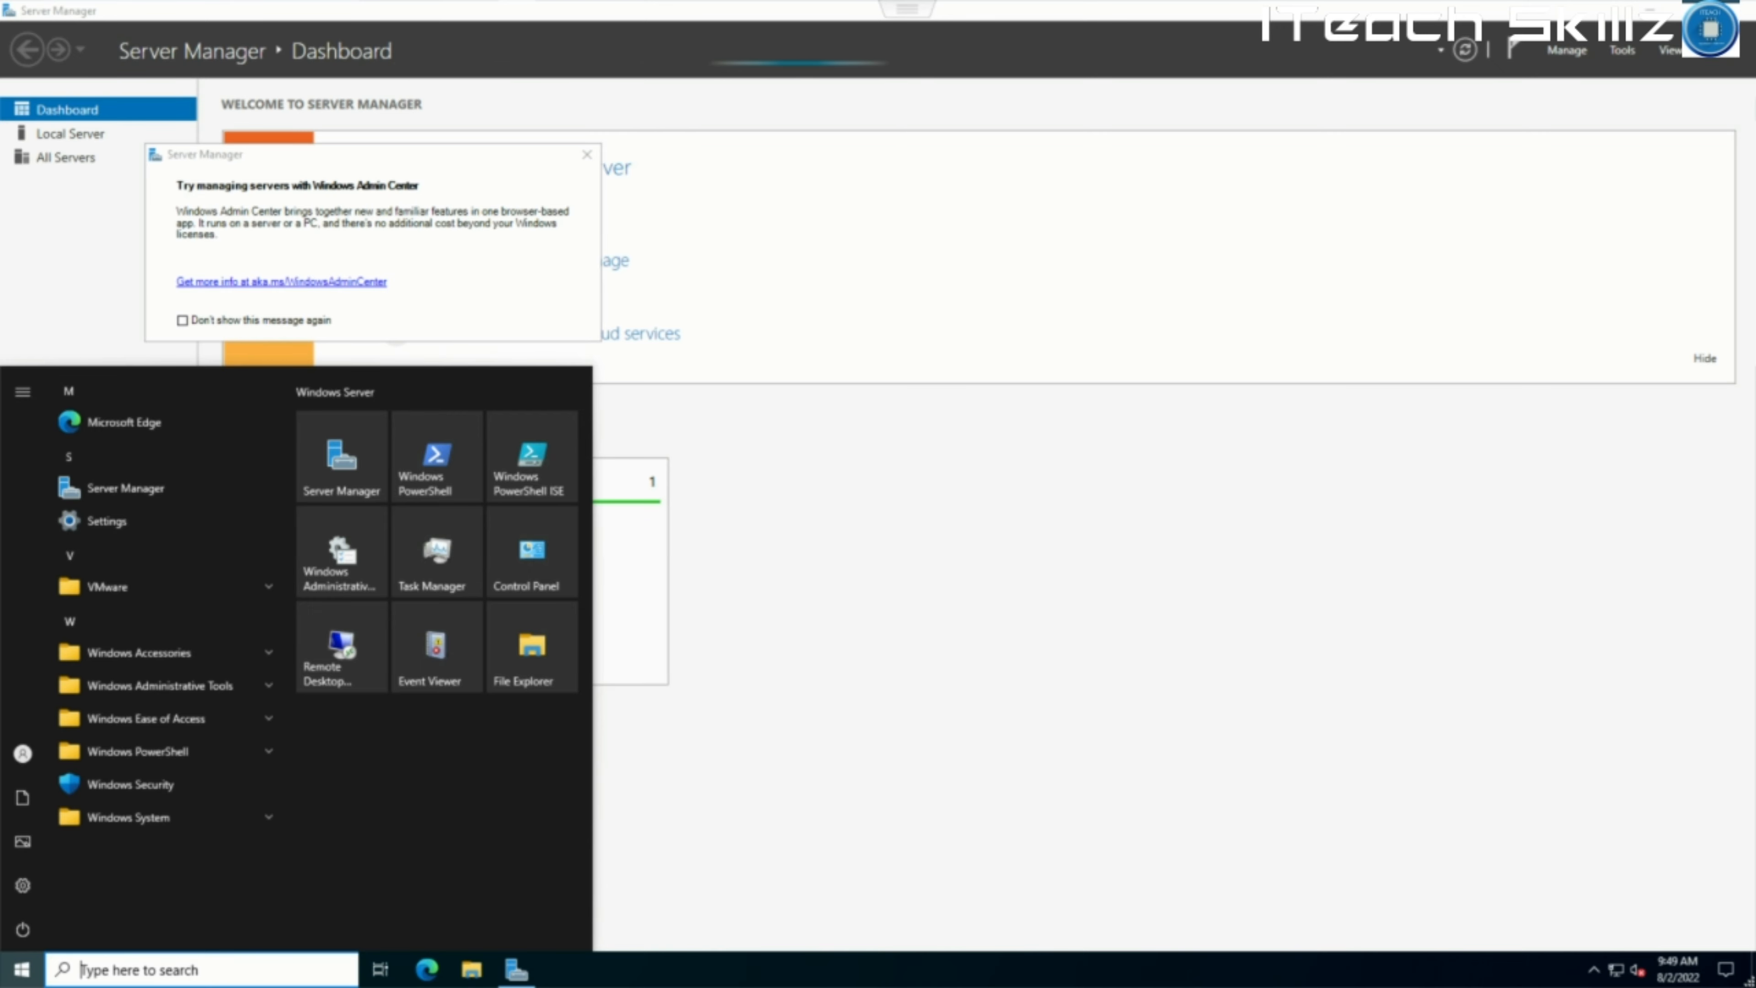
pyautogui.click(268, 684)
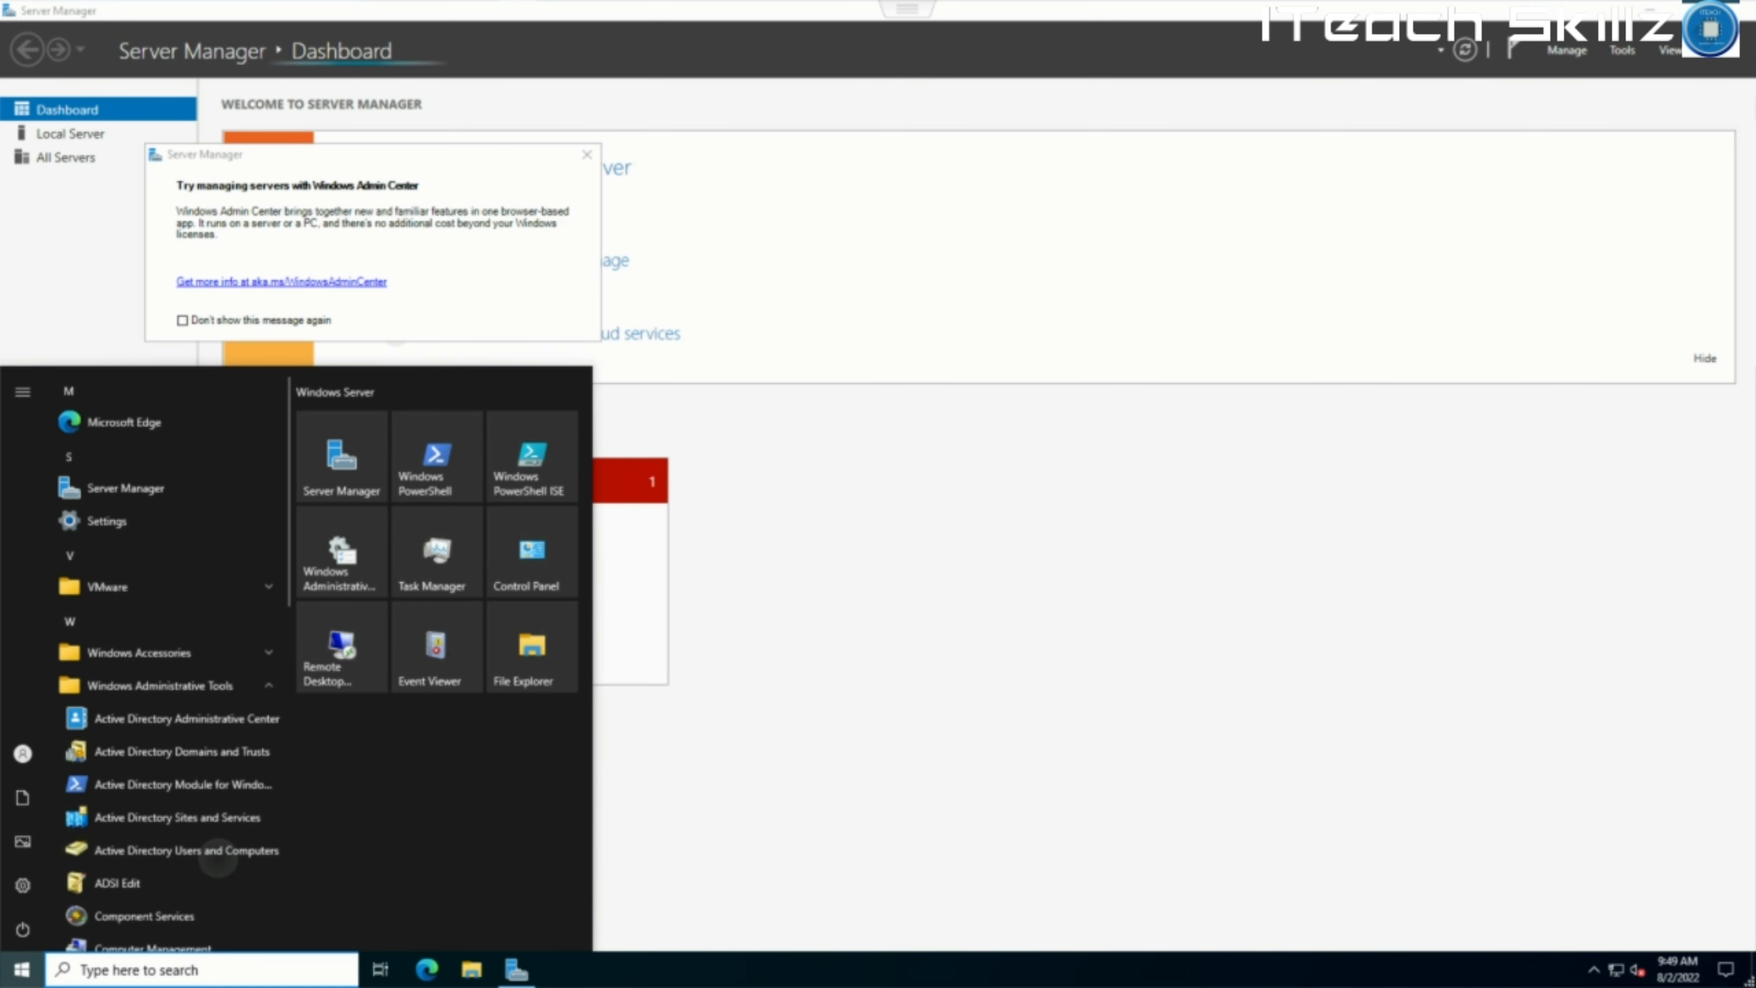
pyautogui.click(218, 857)
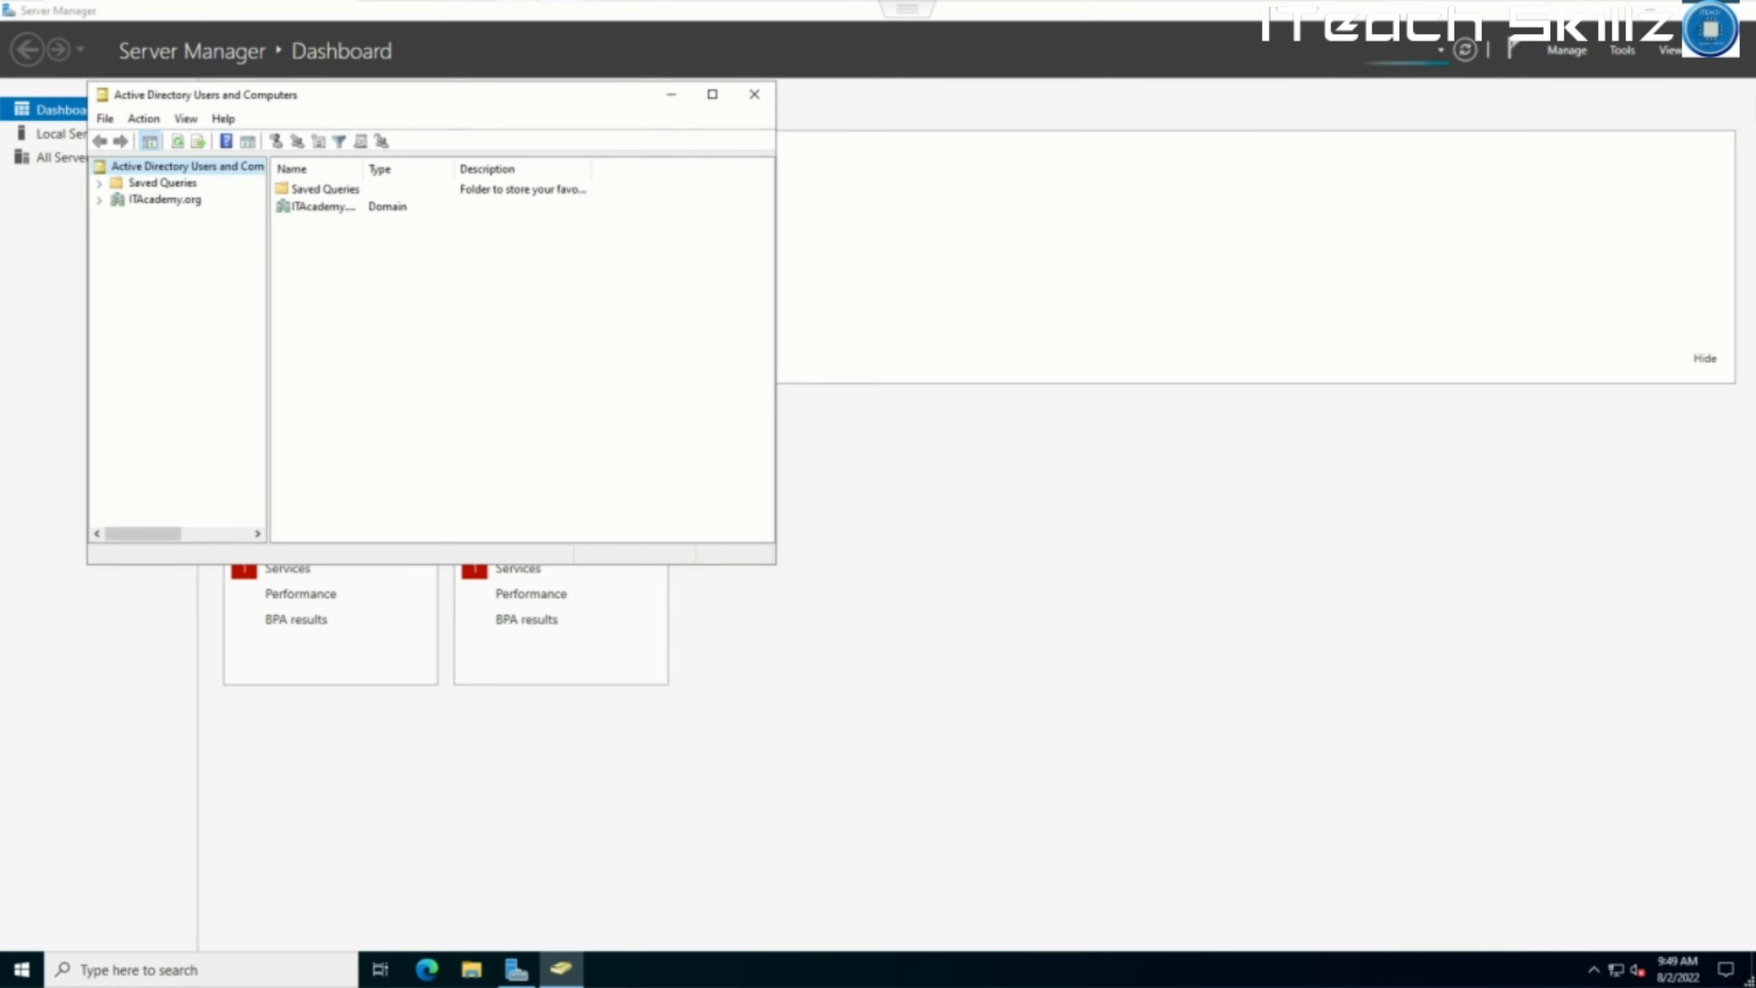
pyautogui.click(99, 199)
pyautogui.click(325, 207)
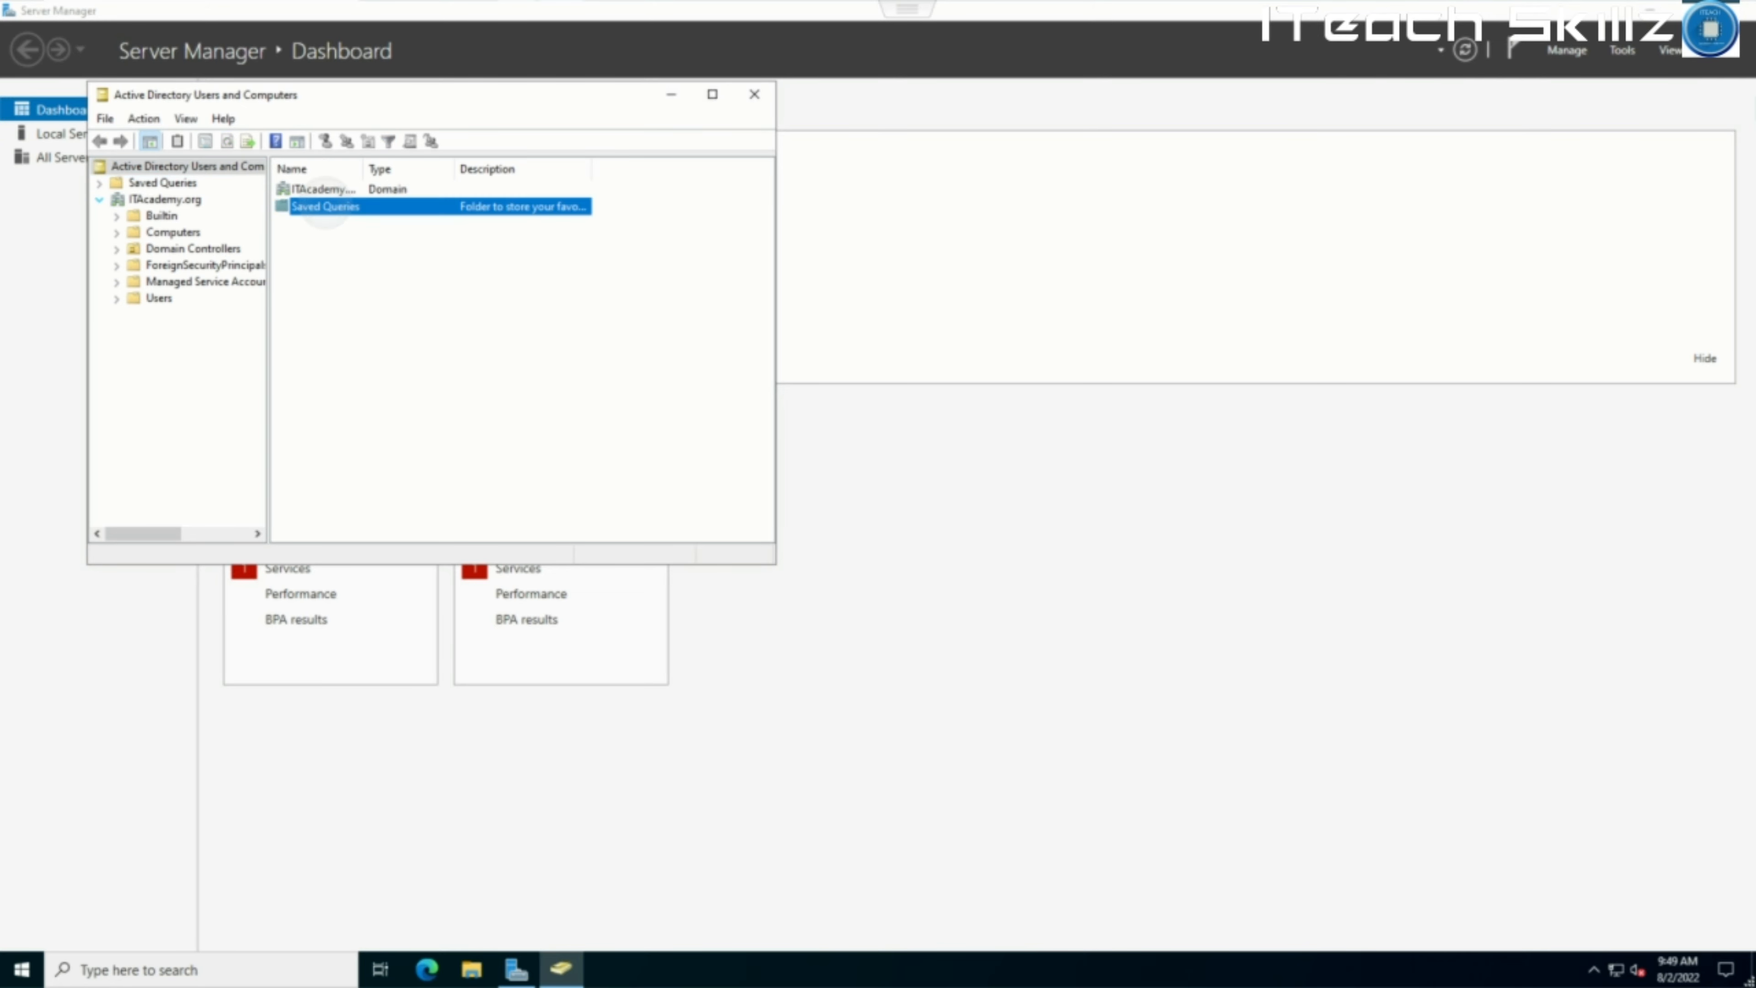
pyautogui.click(325, 189)
pyautogui.click(118, 298)
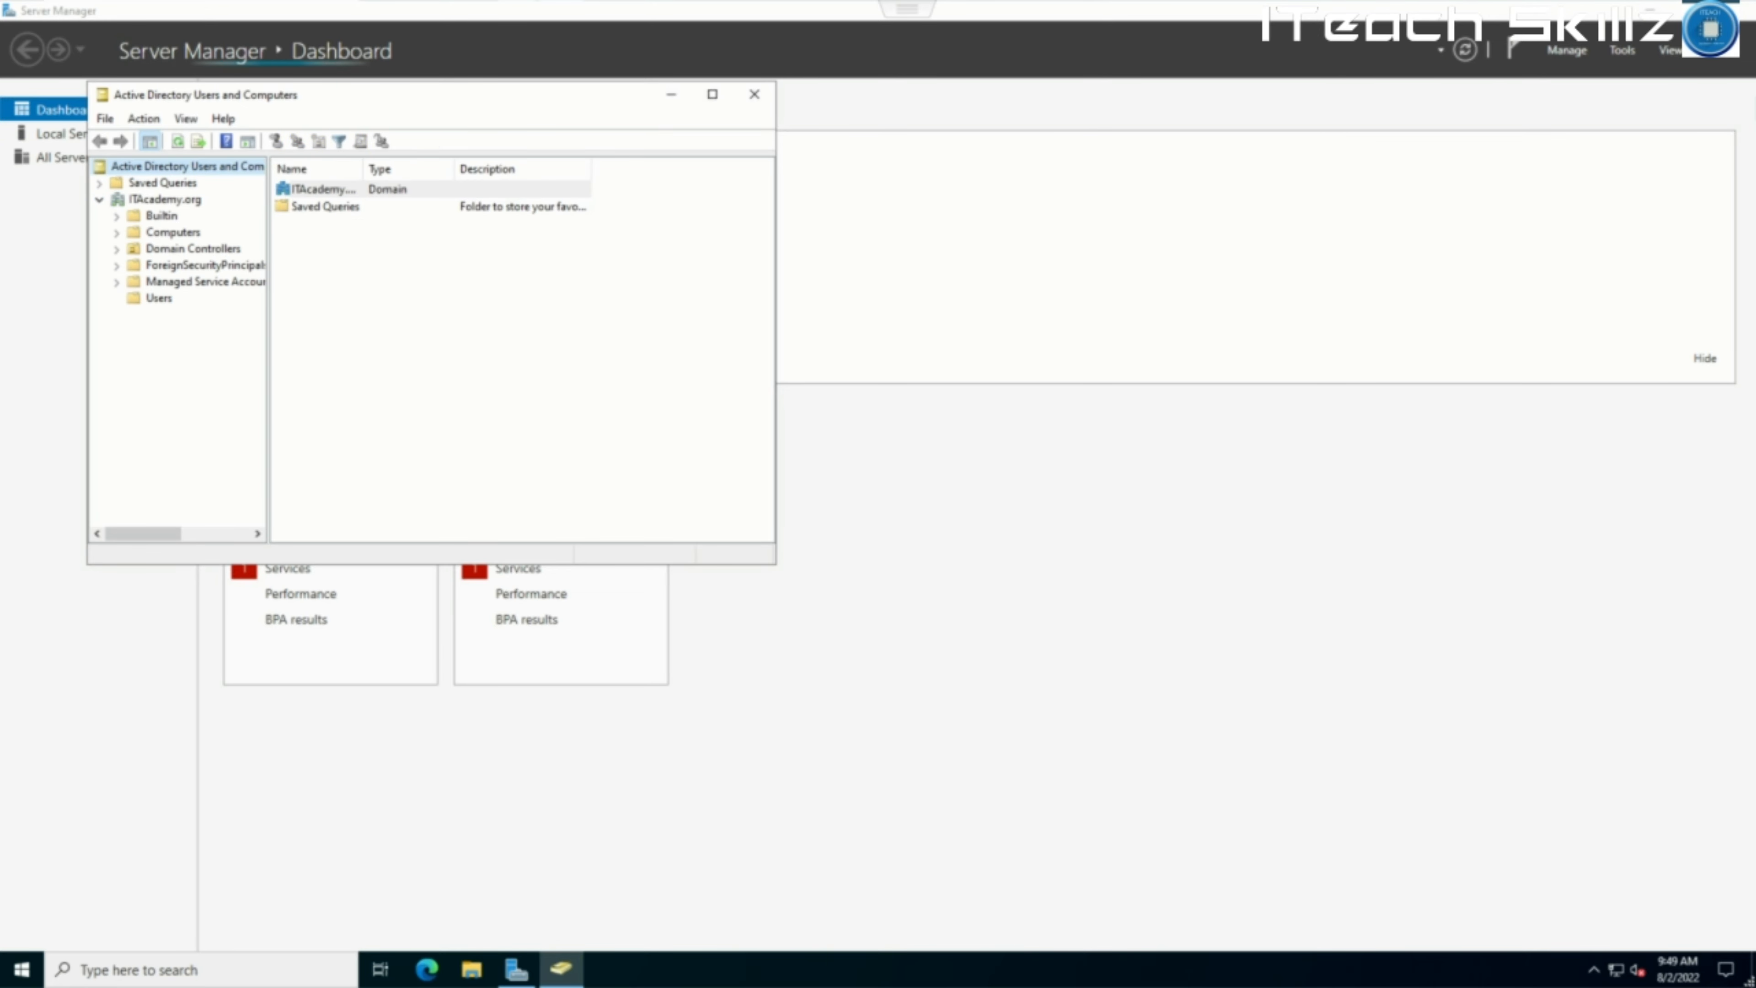
pyautogui.click(158, 299)
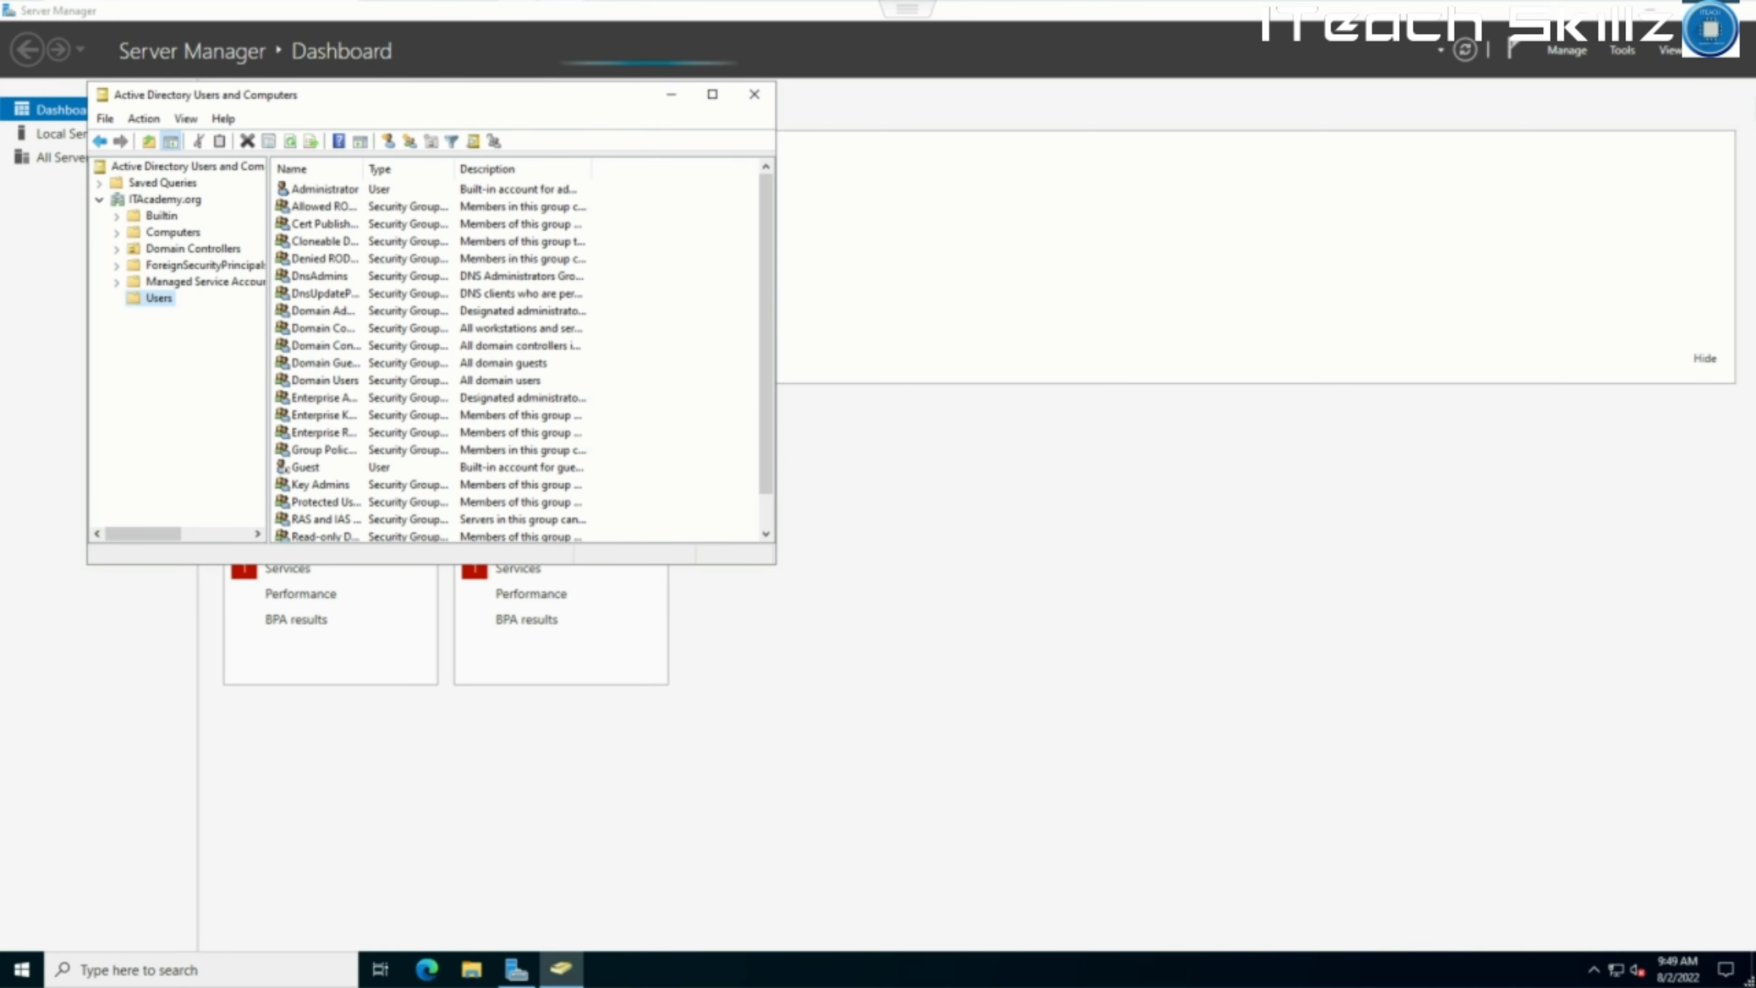
pyautogui.click(173, 232)
pyautogui.click(165, 199)
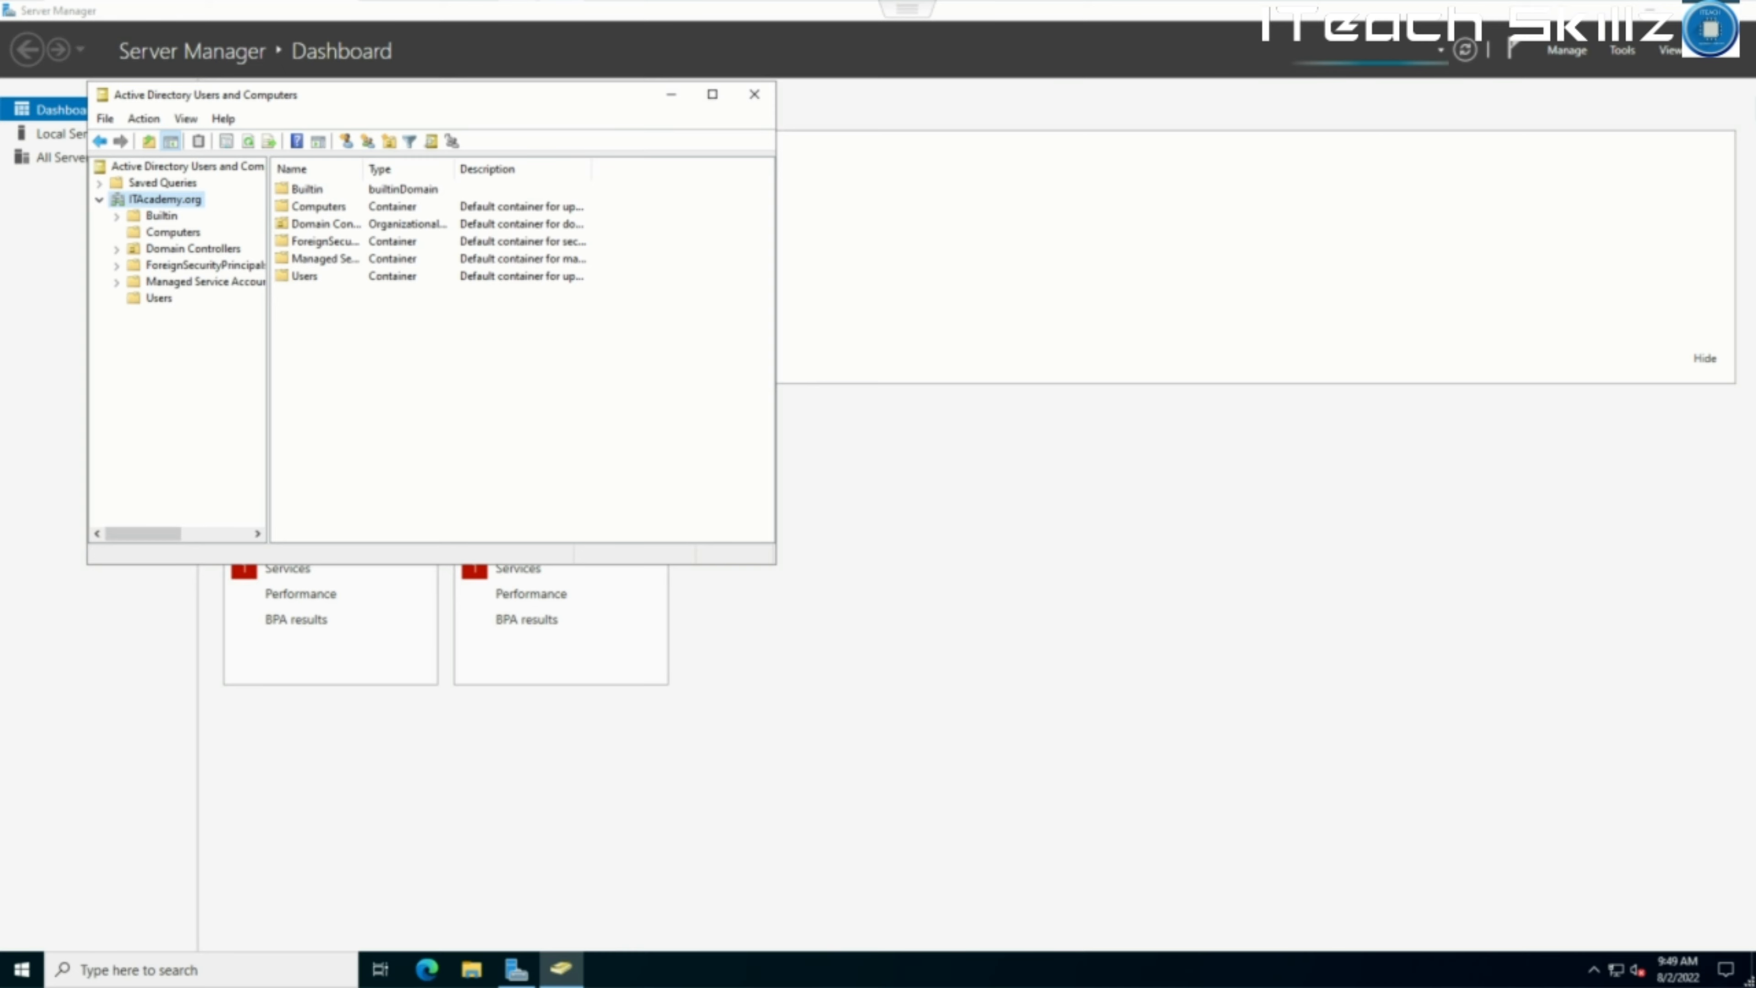
pyautogui.rightClick(194, 201)
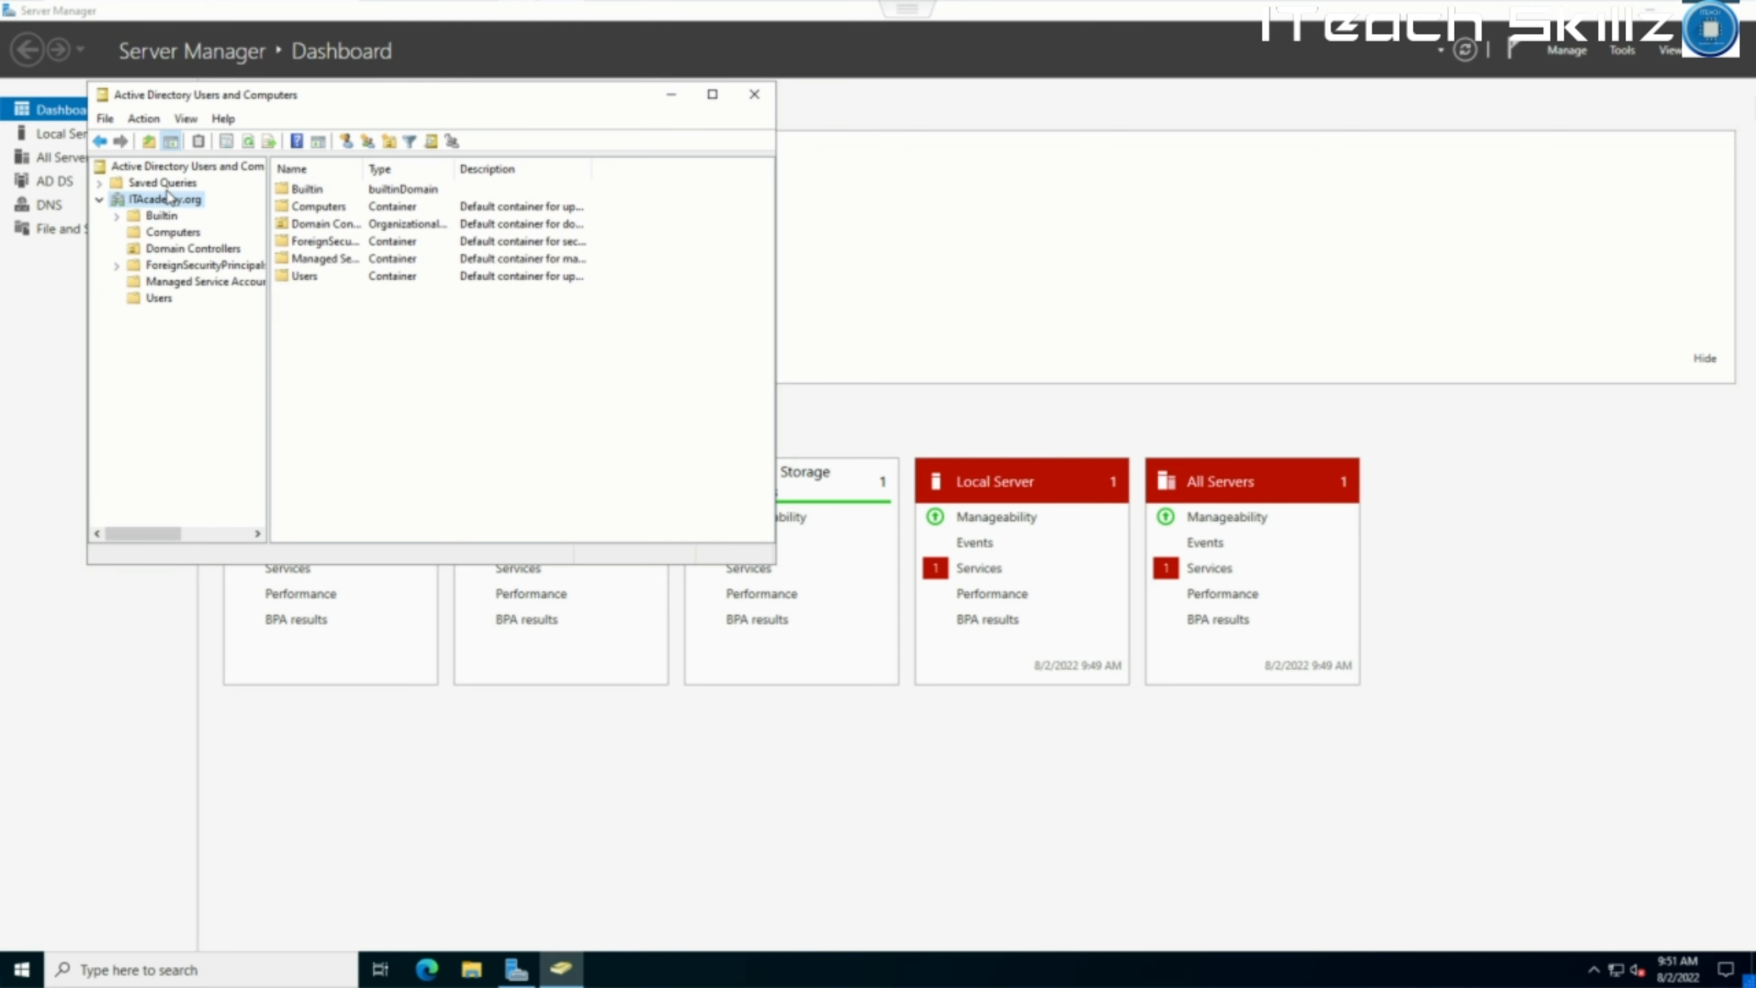
pyautogui.click(164, 216)
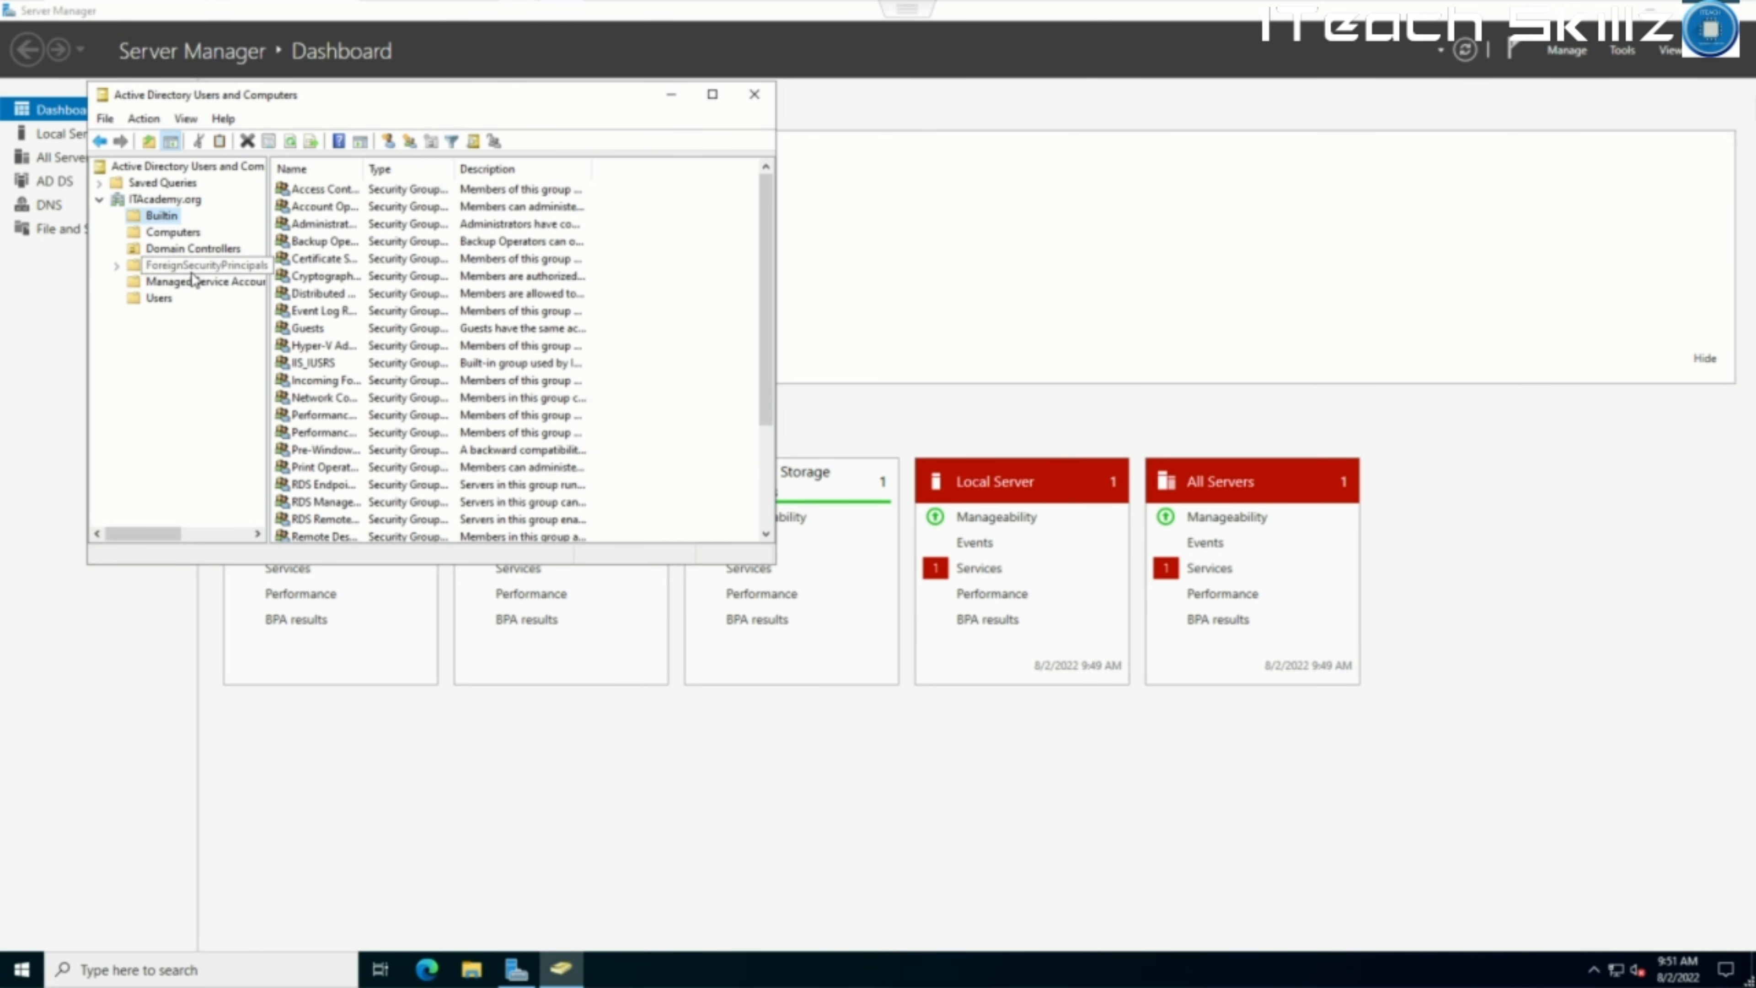
pyautogui.click(184, 281)
pyautogui.click(174, 298)
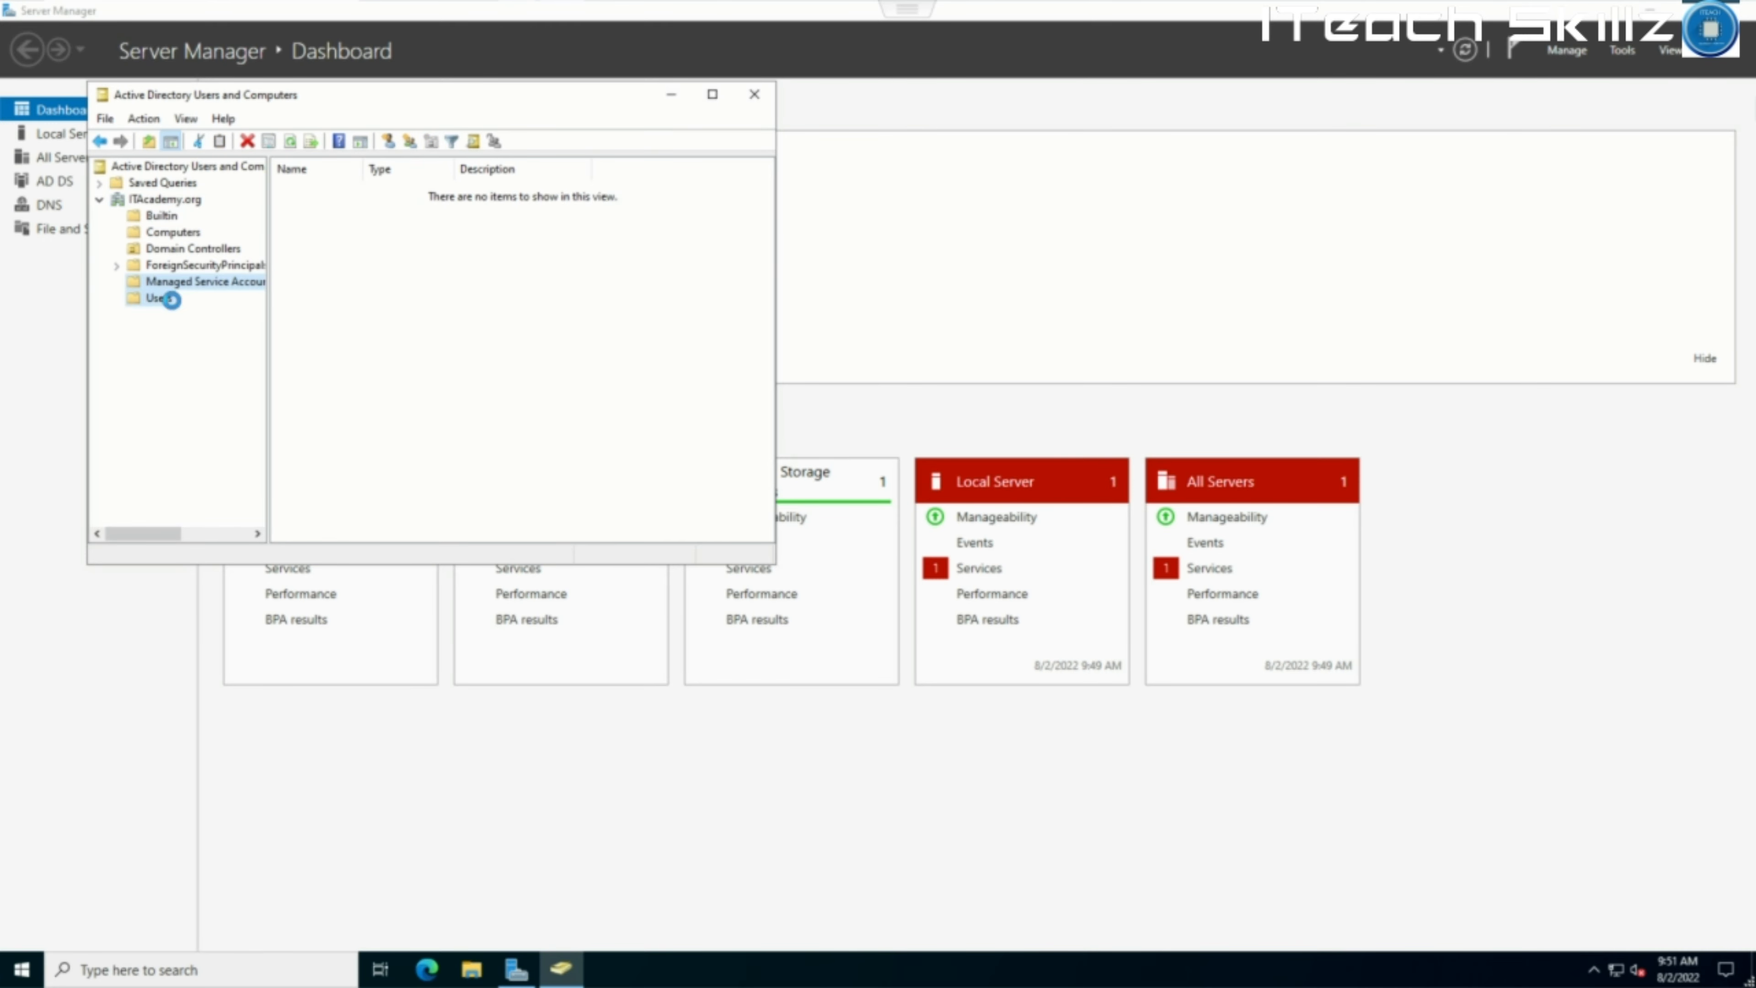
pyautogui.scroll(-1, 339, 240)
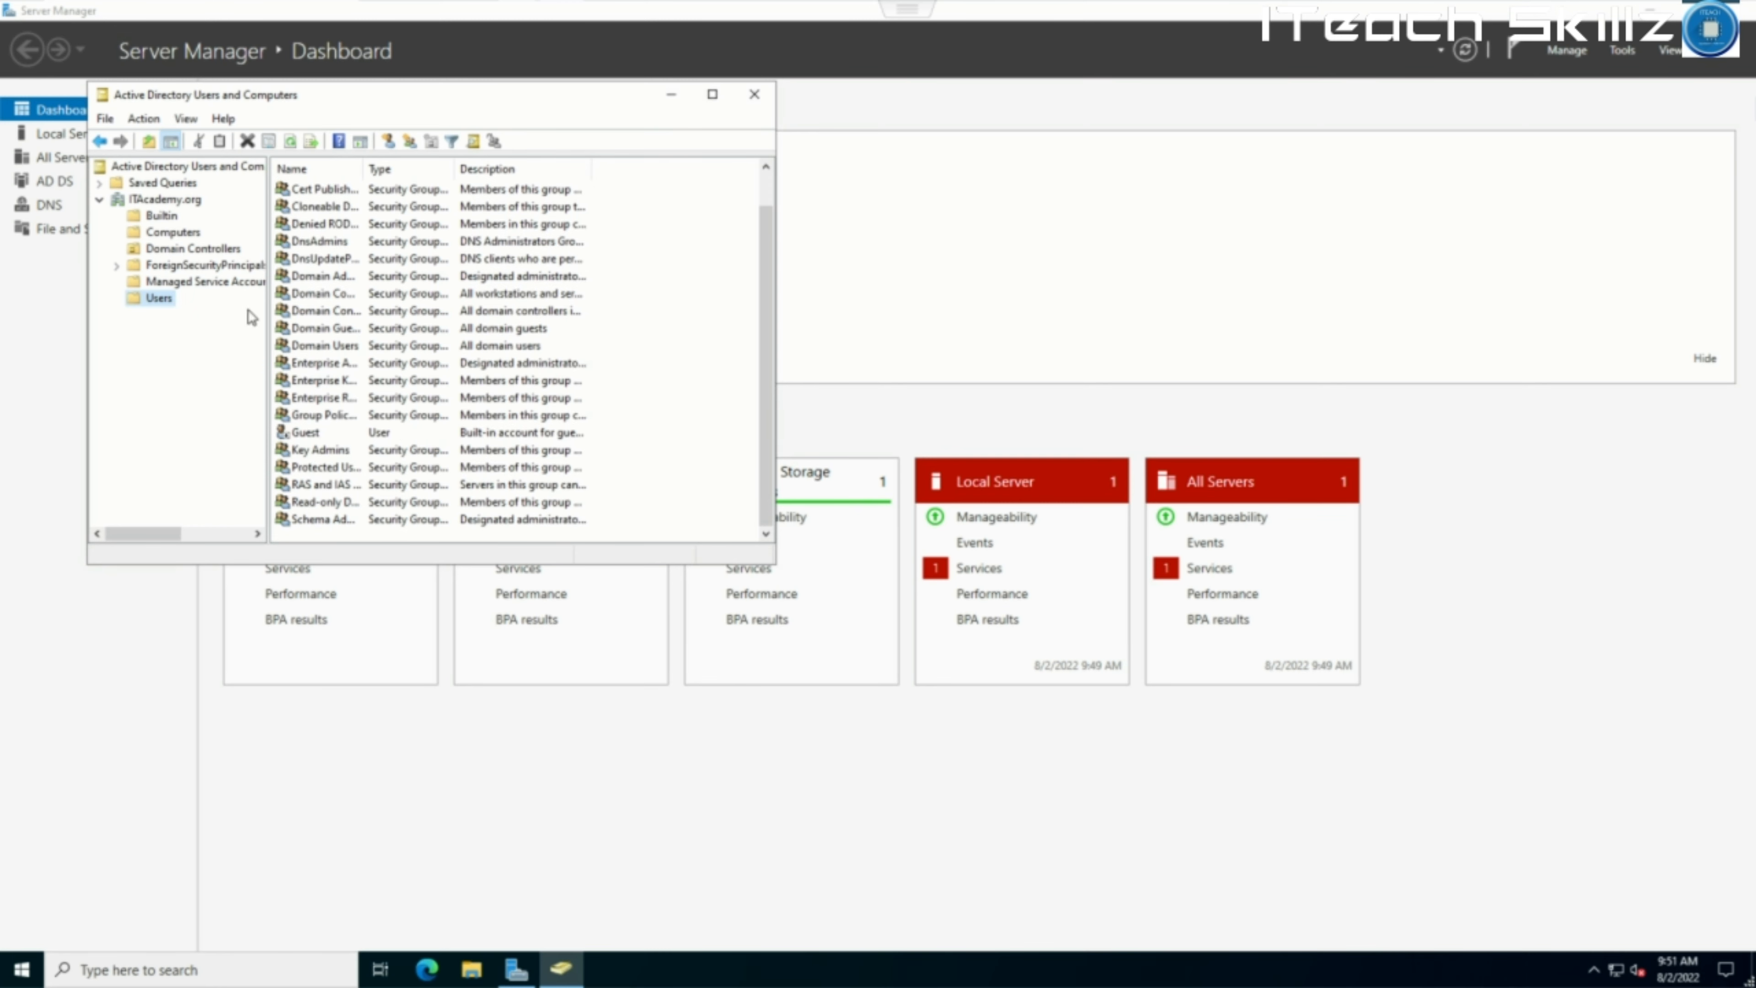
pyautogui.click(161, 202)
pyautogui.rightClick(162, 206)
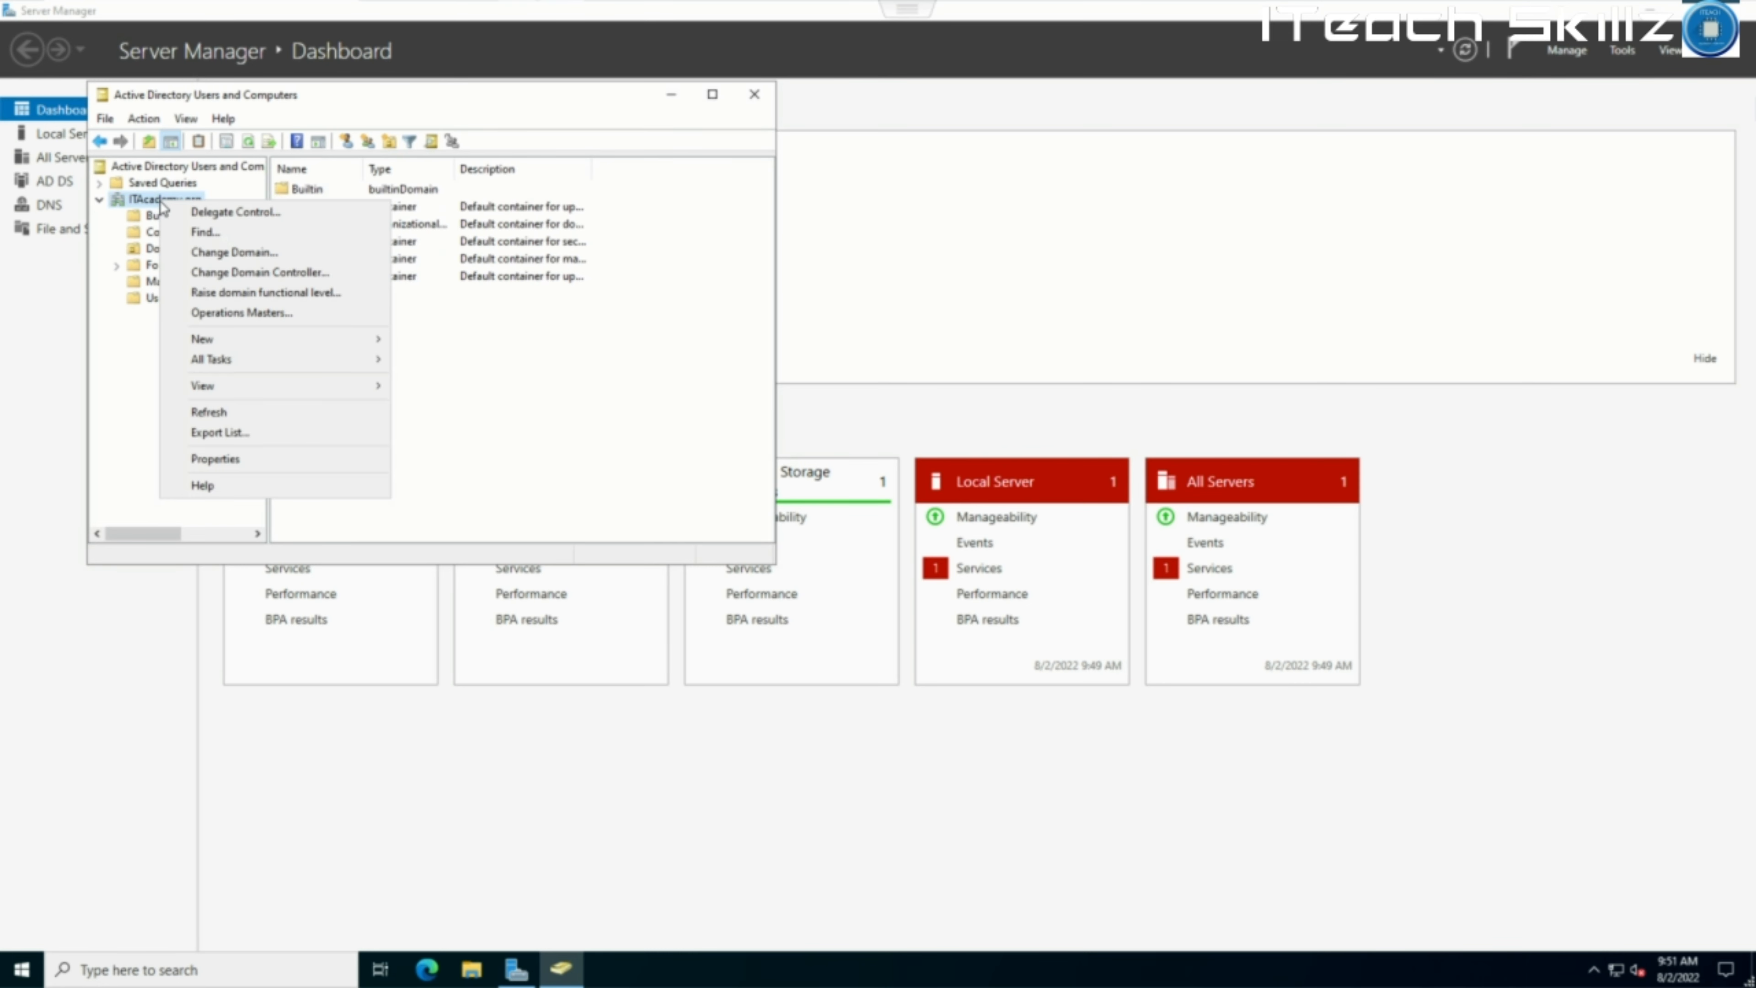
pyautogui.click(155, 201)
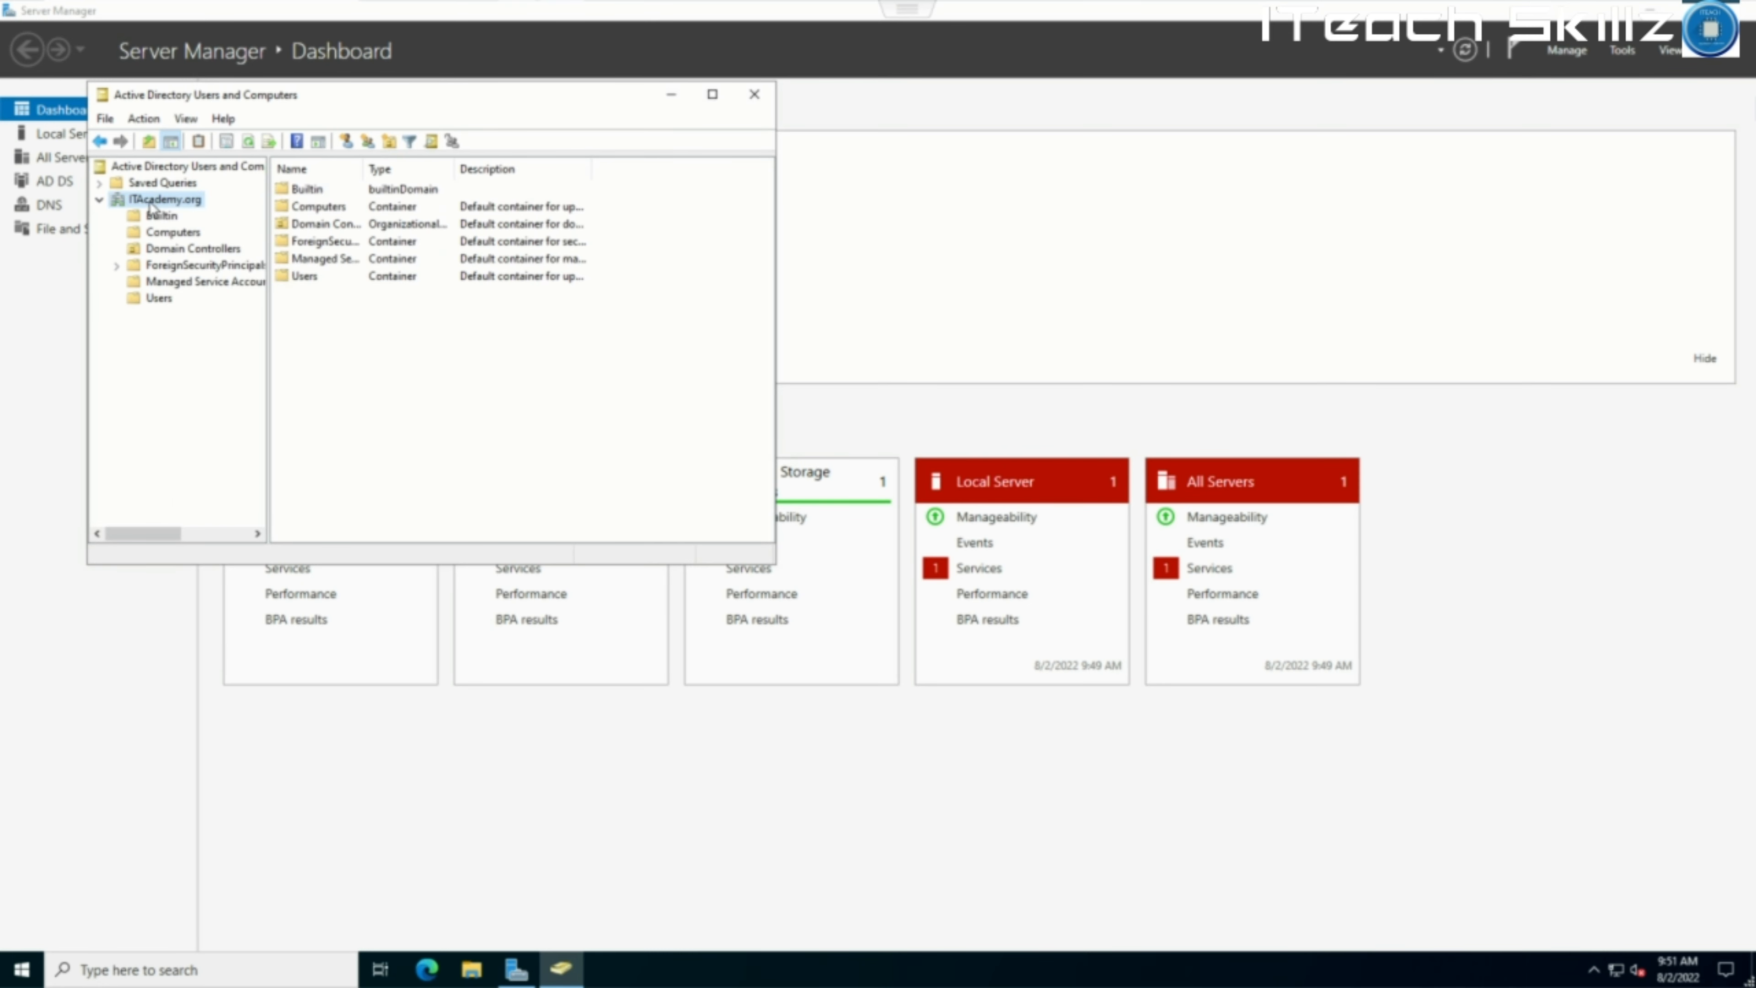
# Create the organizational unit ITeach Admins under ITAcademy.org.
pyautogui.rightClick(153, 206)
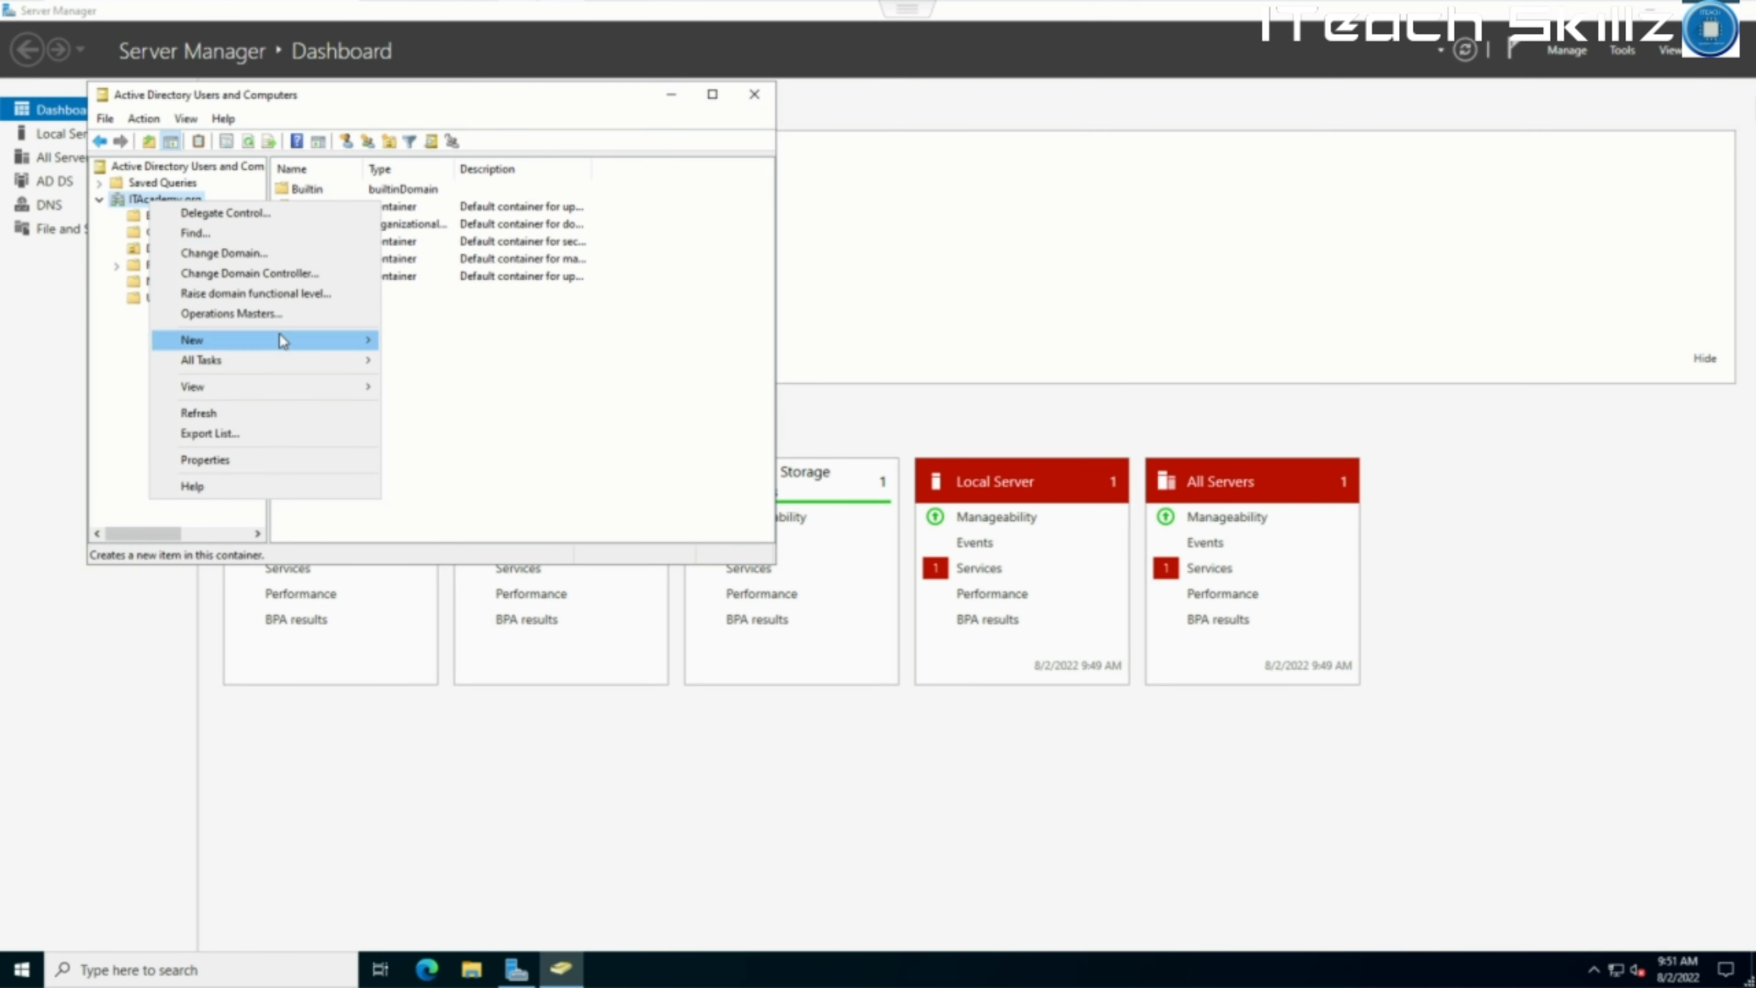
pyautogui.moveTo(285, 335)
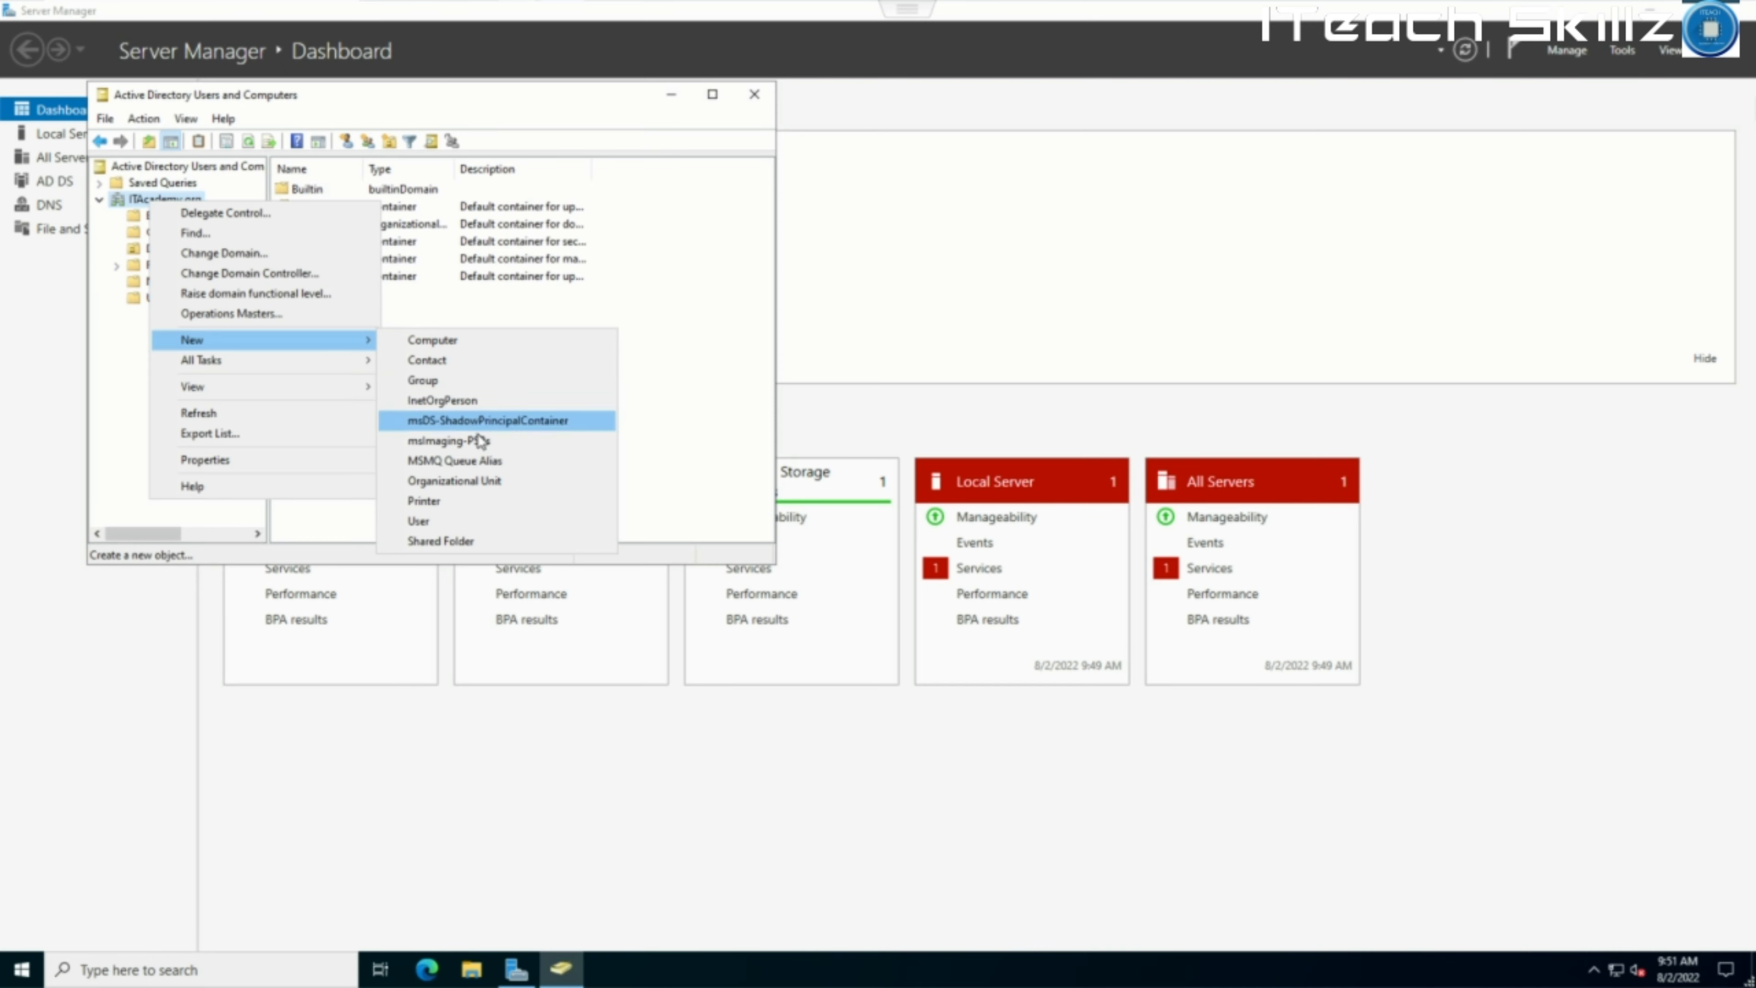
pyautogui.click(481, 479)
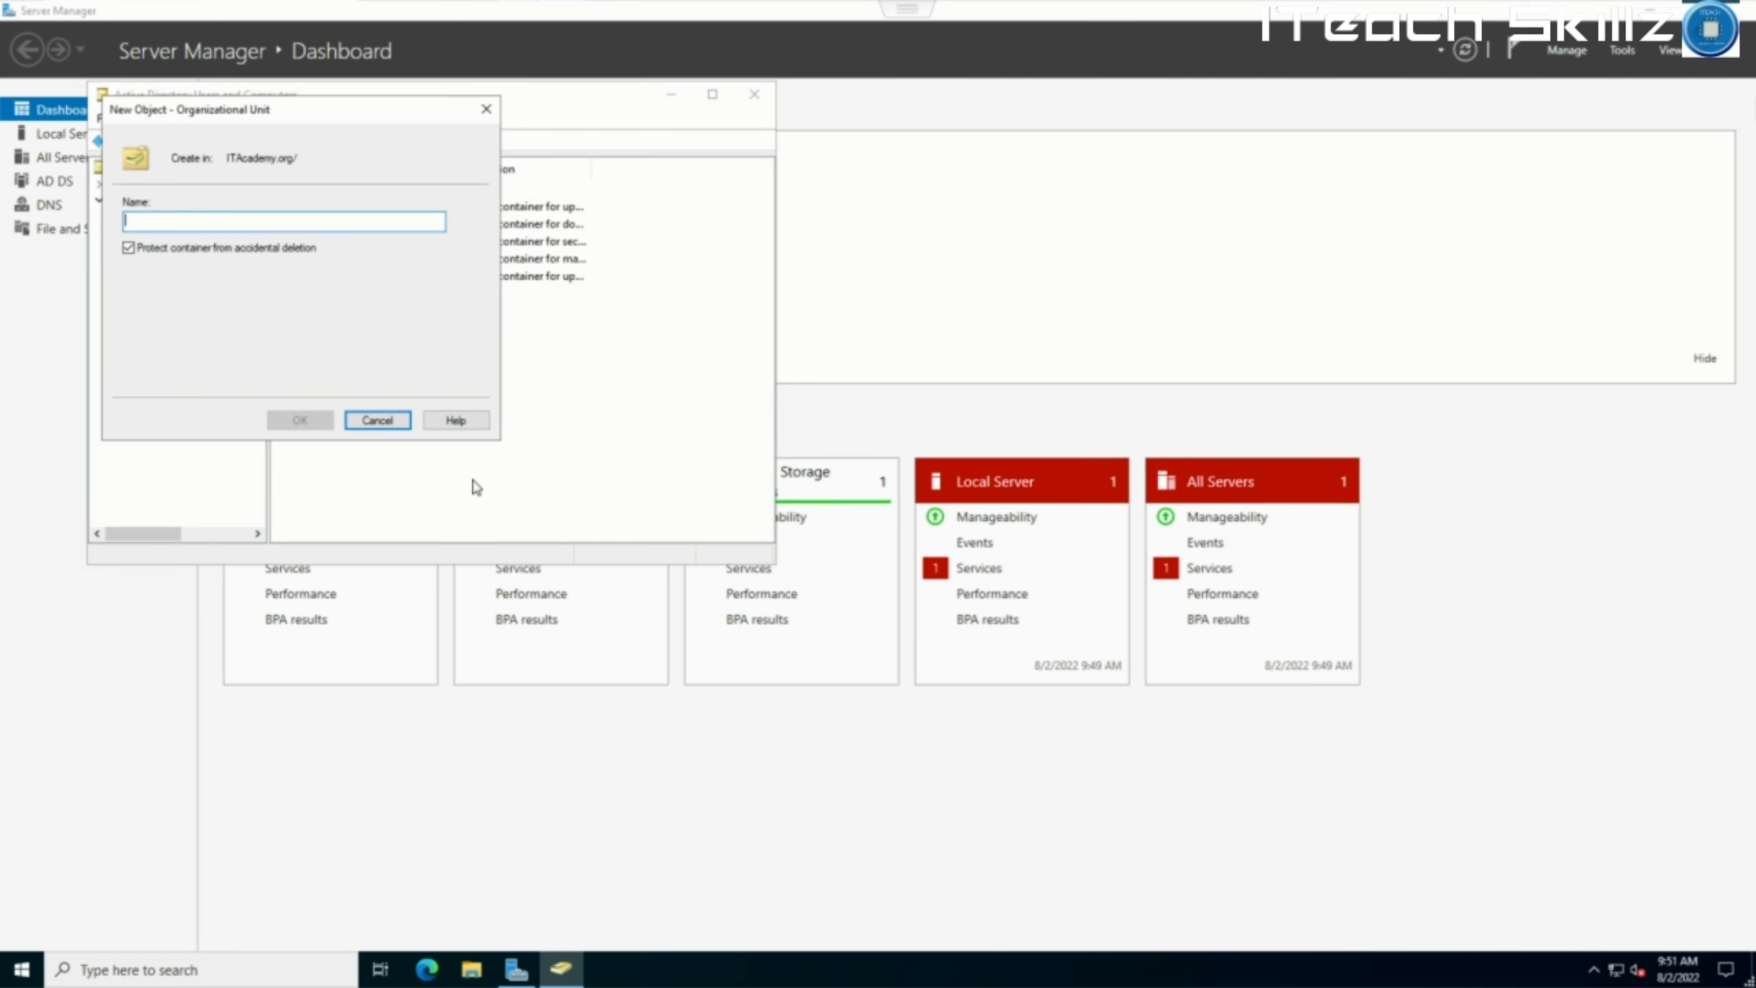
pyautogui.write('ITeac')
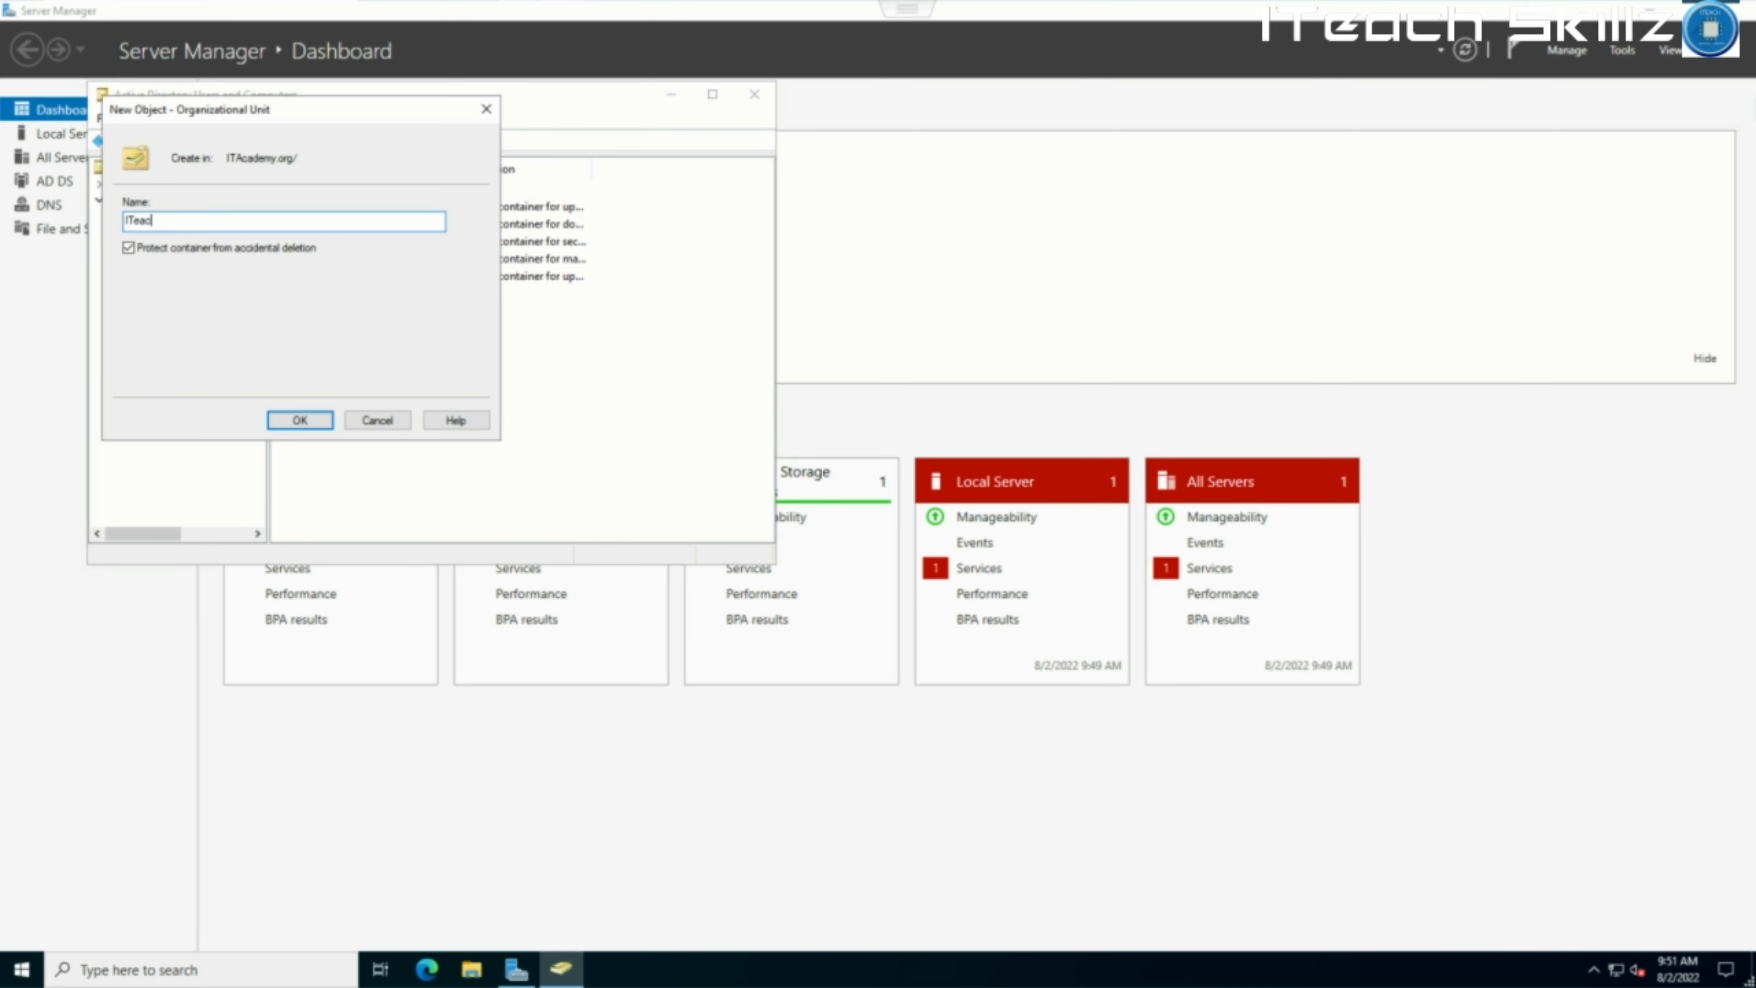
pyautogui.write('h Admins')
pyautogui.click(309, 420)
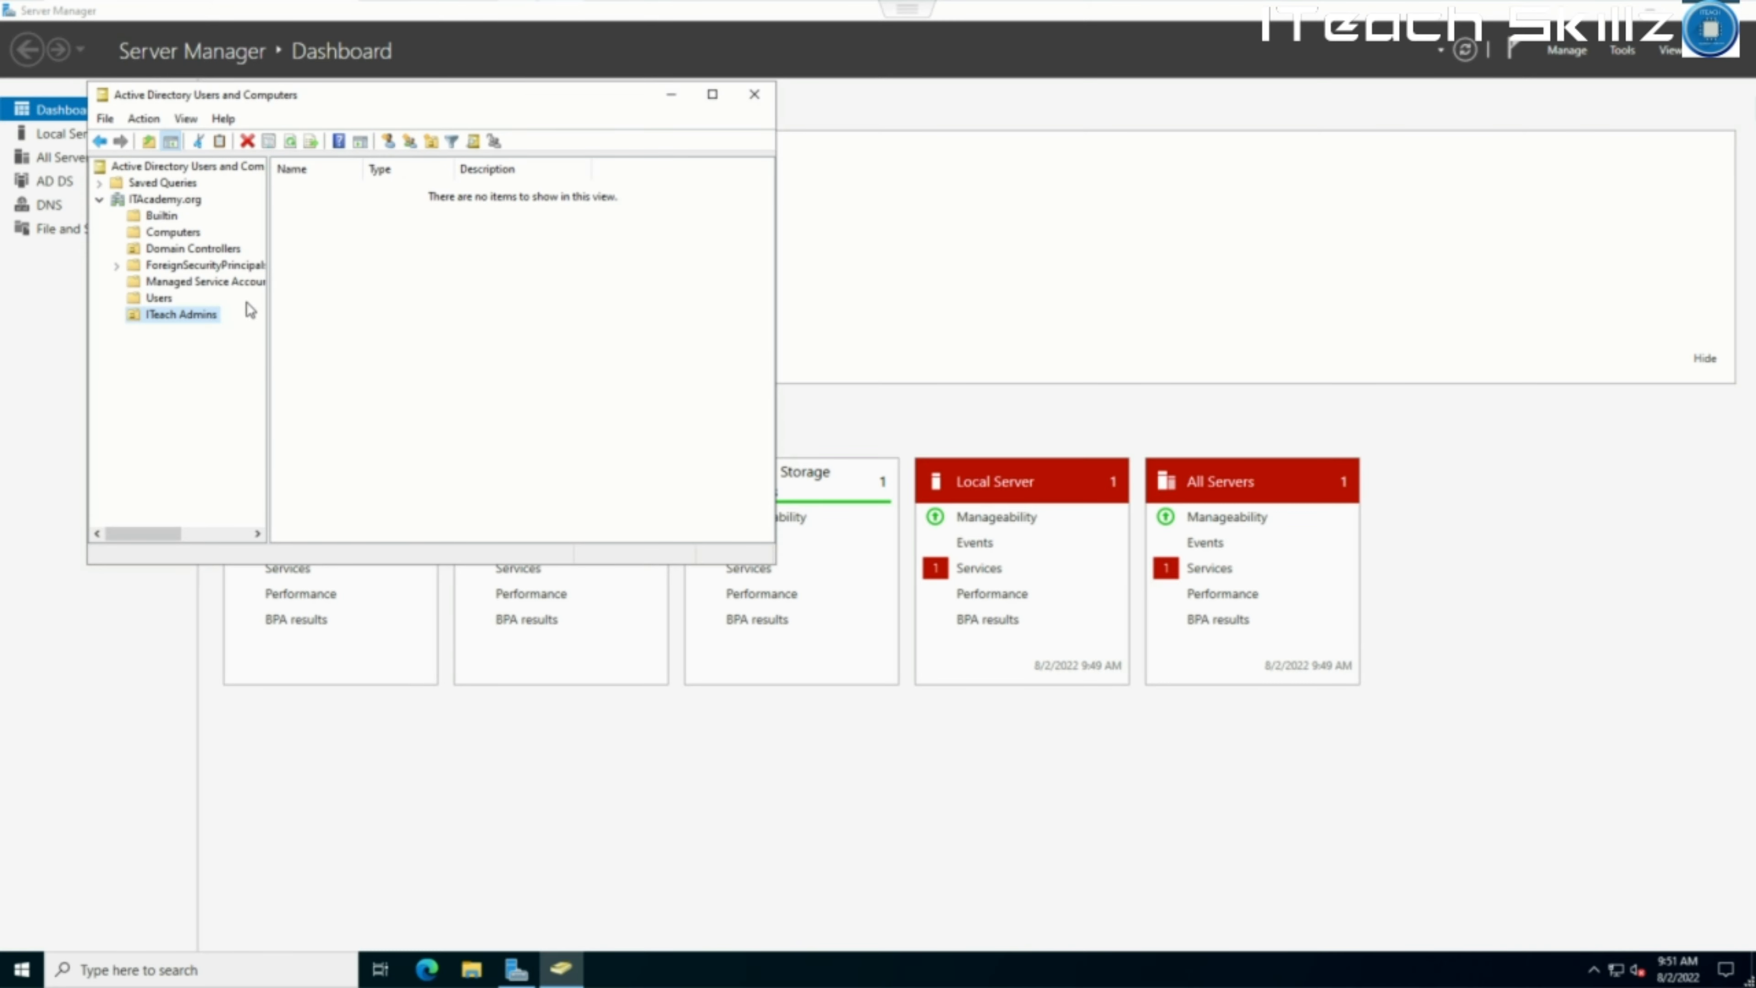
# Create a second organizational unit, ITeach Users, under ITAcademy.org.
pyautogui.rightClick(169, 201)
pyautogui.moveTo(343, 346)
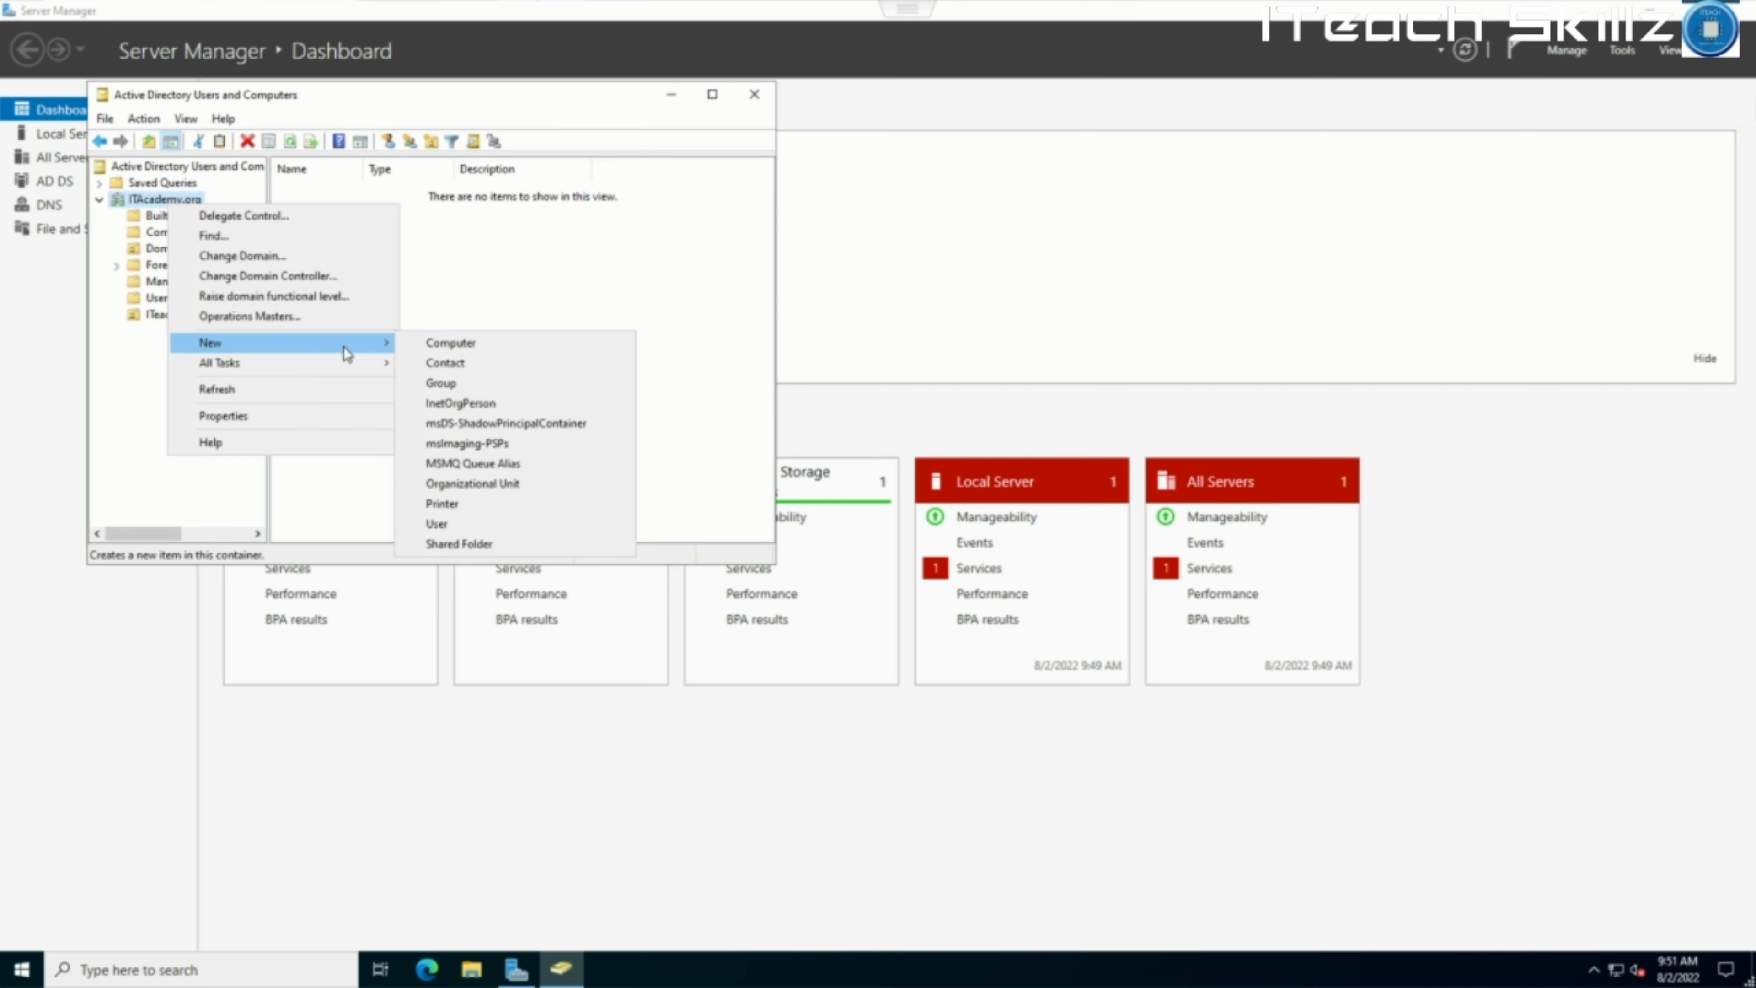
pyautogui.click(503, 483)
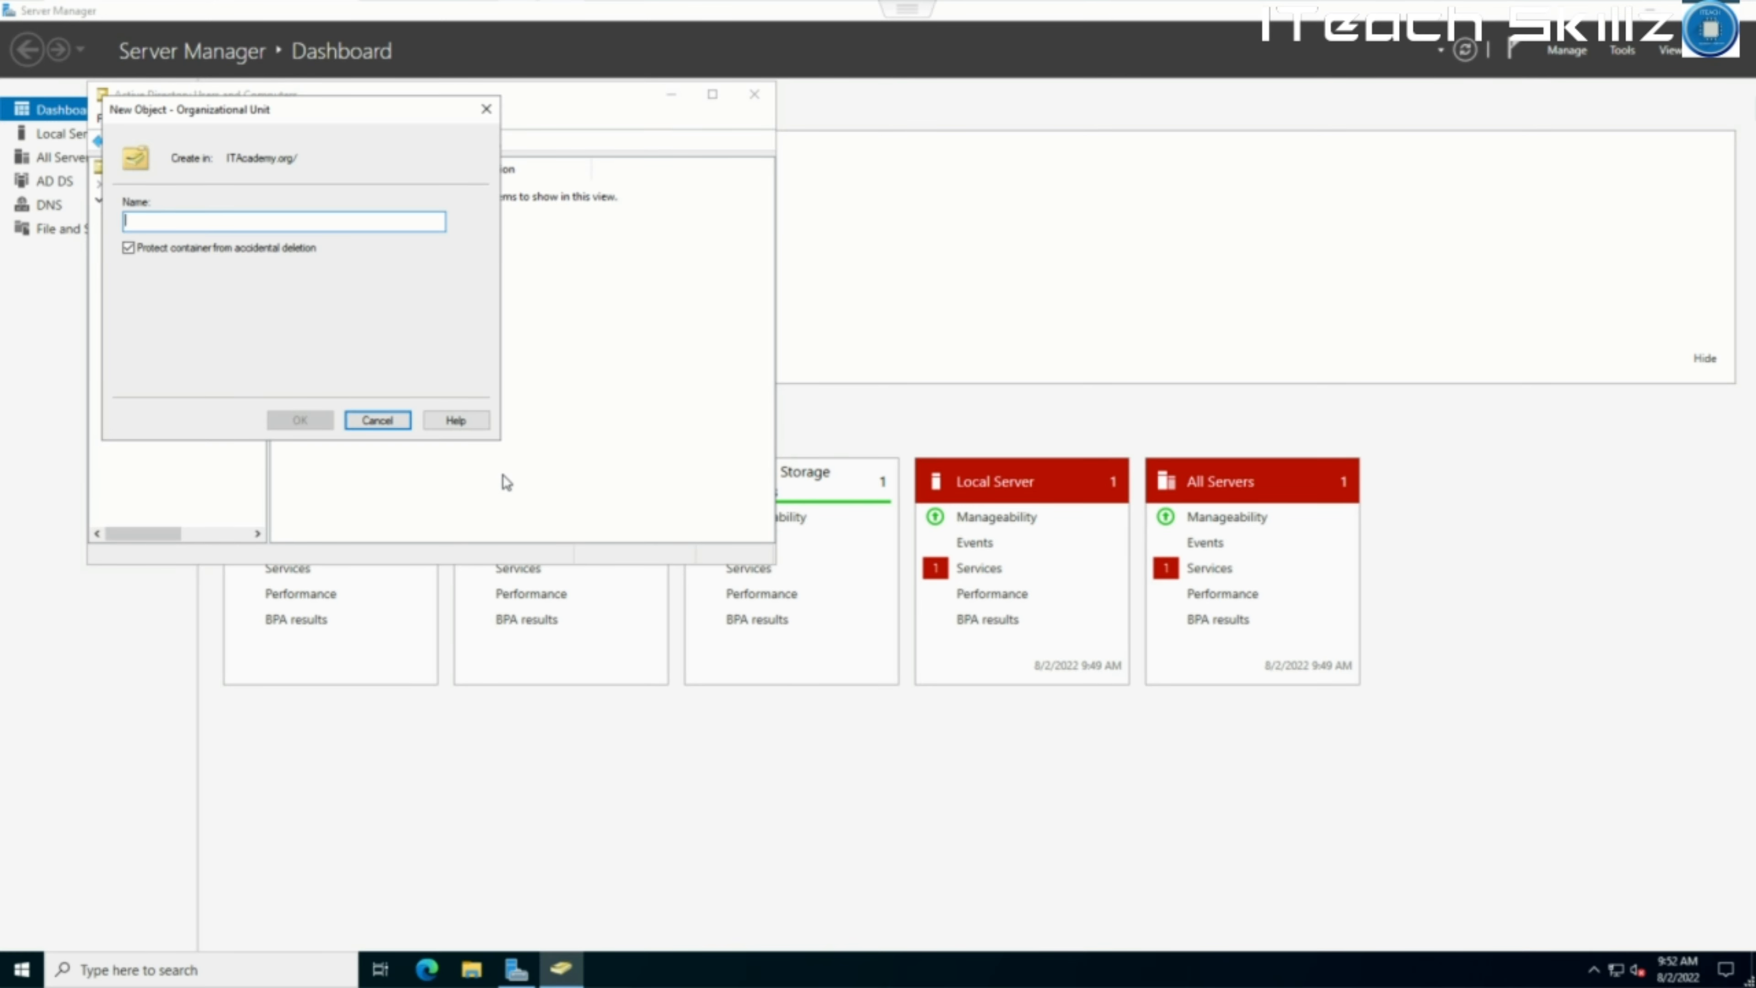
pyautogui.write('IT')
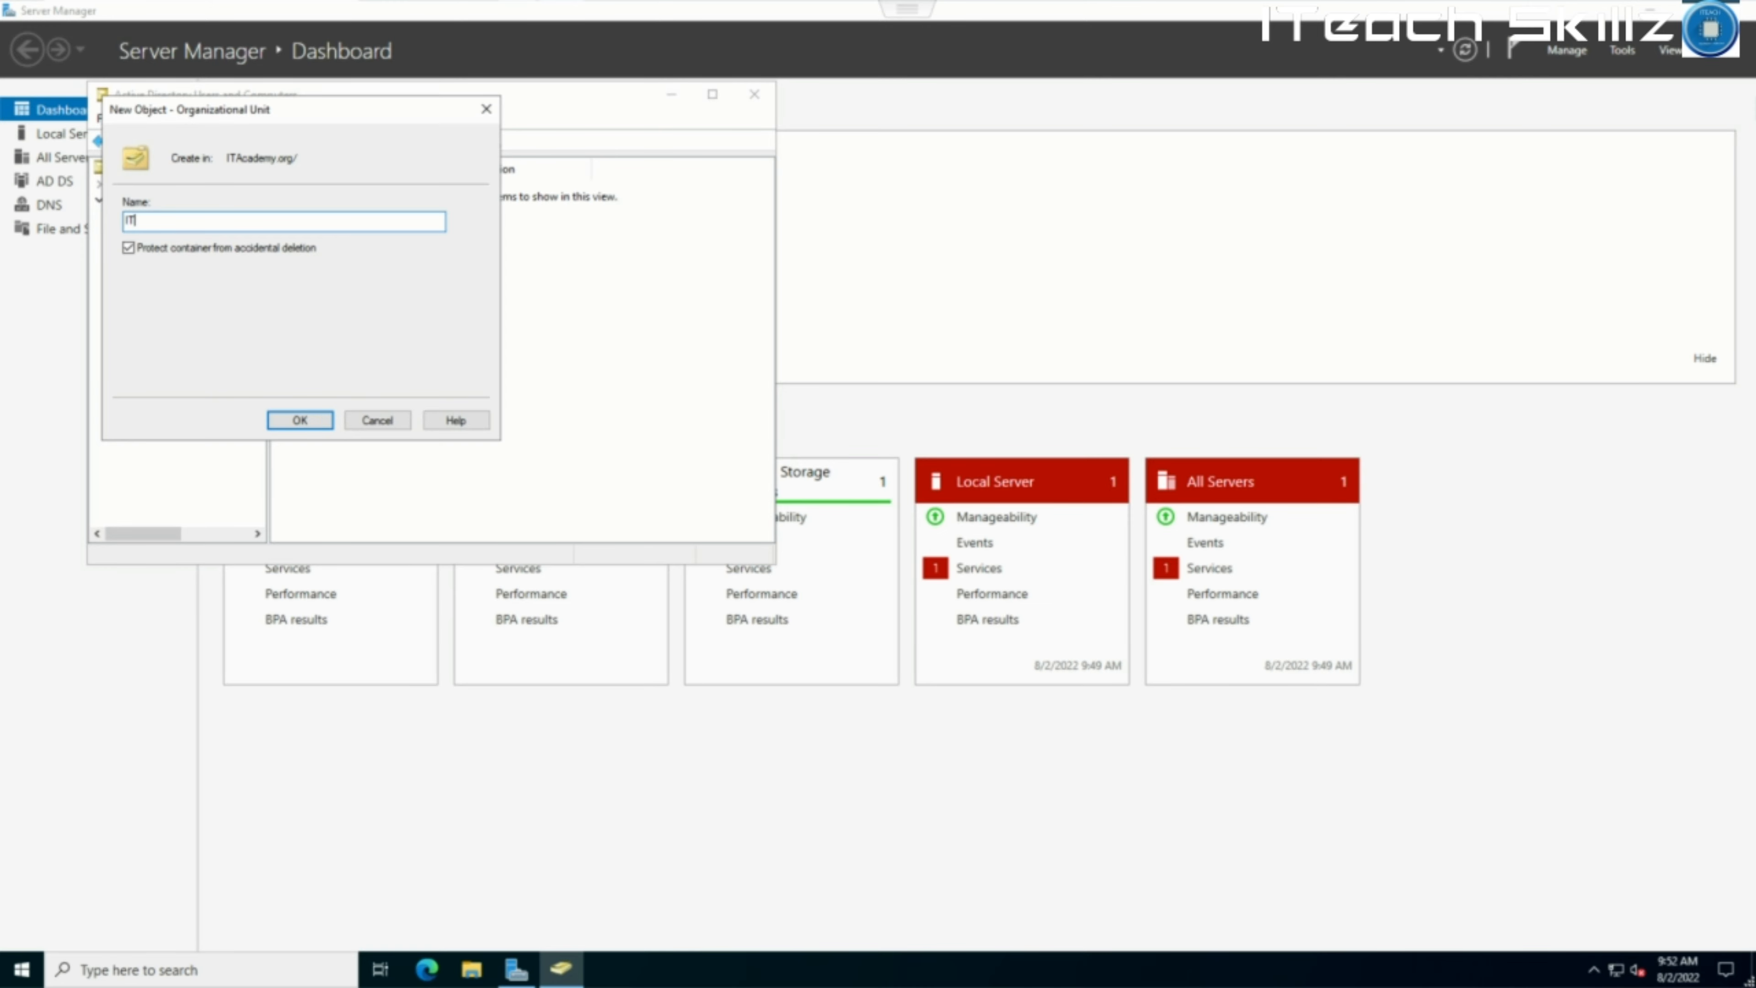
pyautogui.write('E')
pyautogui.press('BackSpace')
pyautogui.press('BackSpace')
pyautogui.press('BackSpace')
pyautogui.press('BackSpace')
pyautogui.press('BackSpace')
pyautogui.write('ITeach U')
pyautogui.click(300, 420)
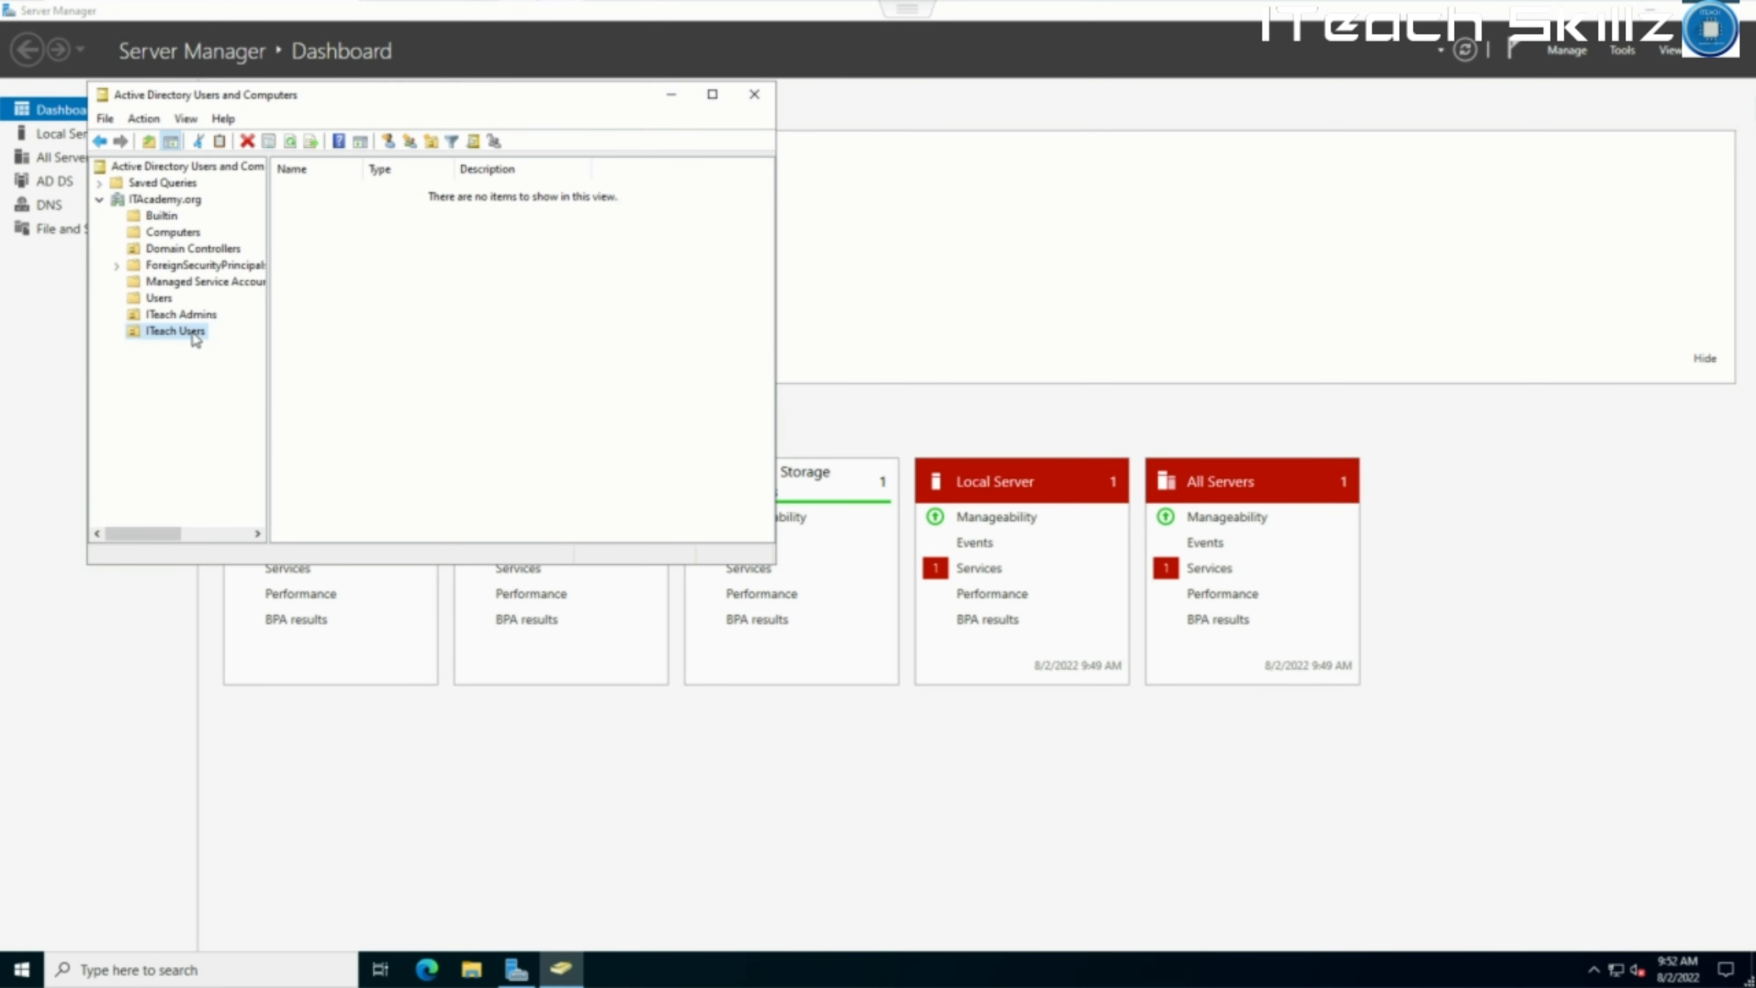
# In ITeach Admins, start a New User and enter the user's first name.
pyautogui.click(206, 315)
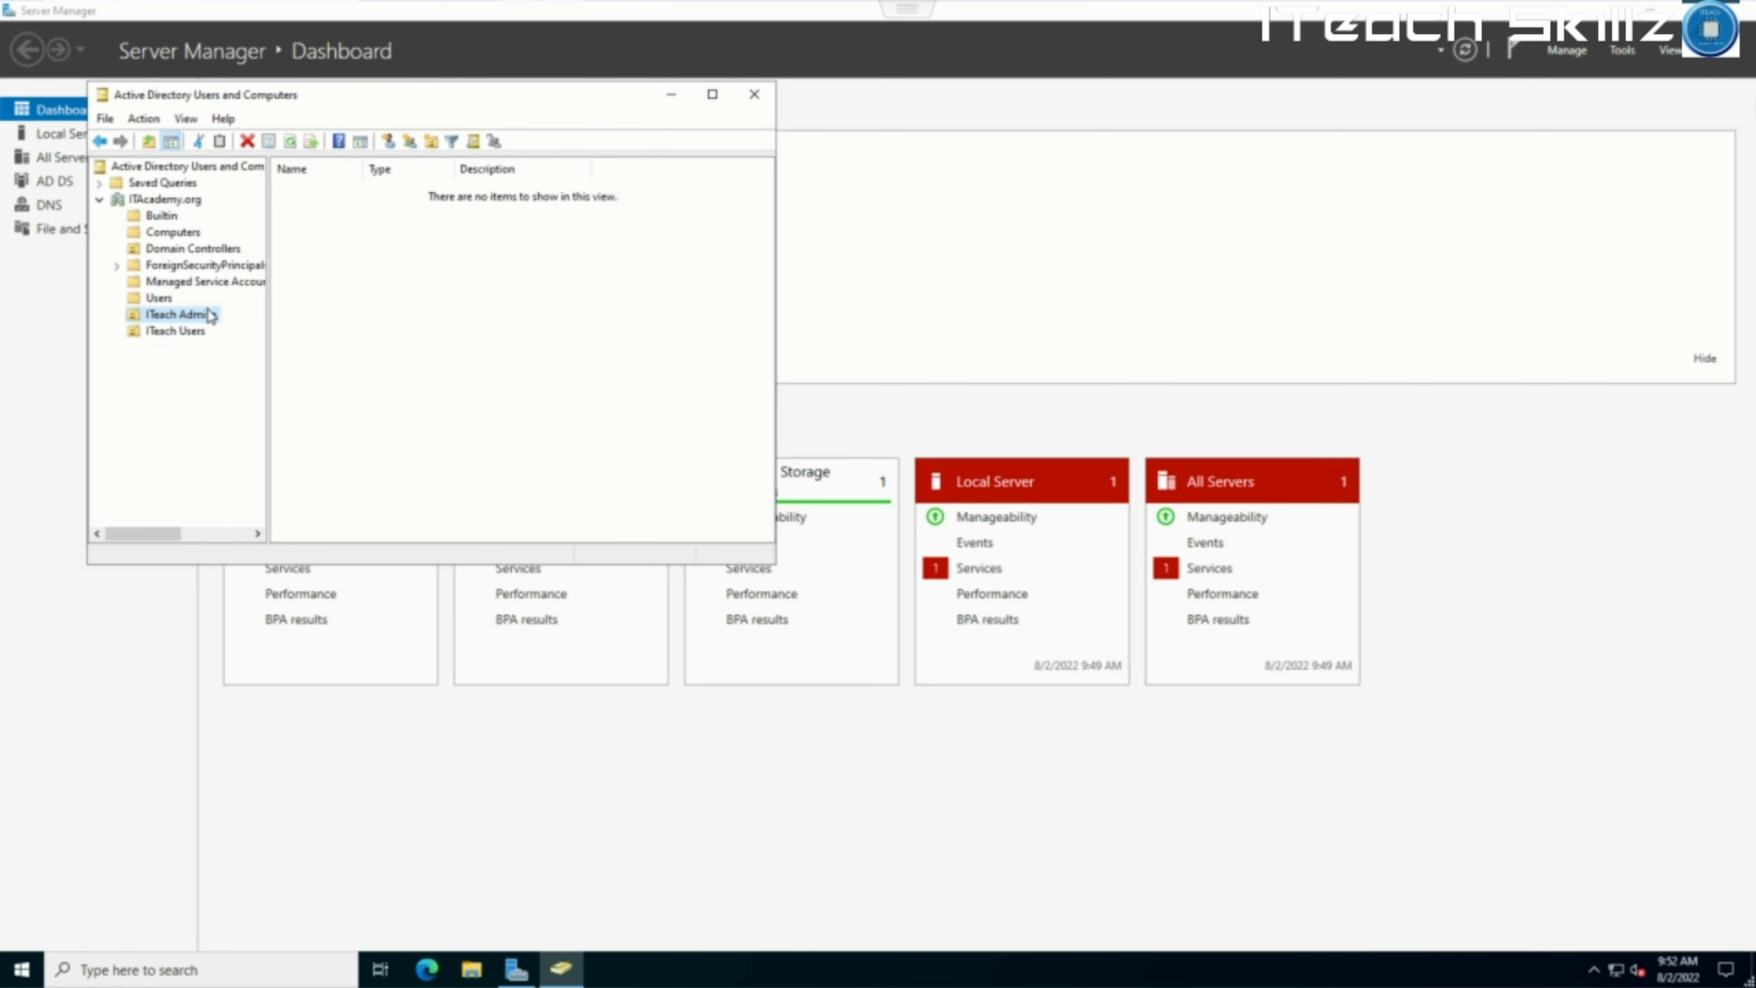
pyautogui.rightClick(361, 268)
pyautogui.moveTo(455, 344)
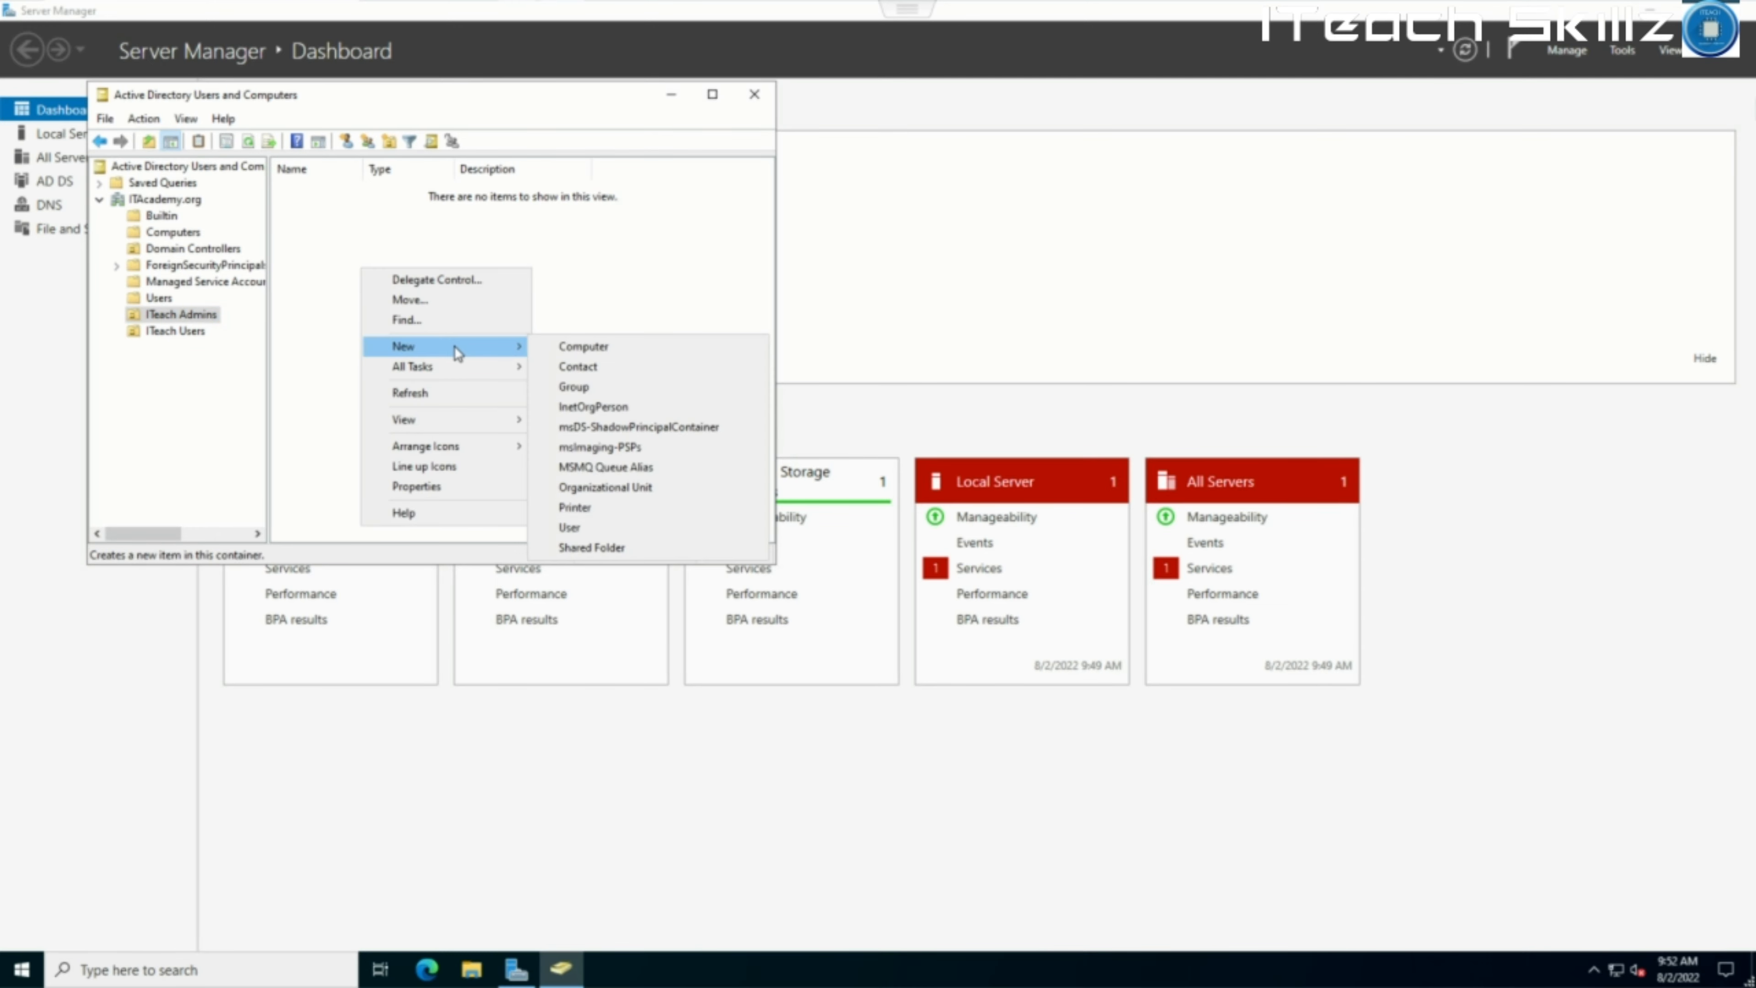
pyautogui.click(600, 529)
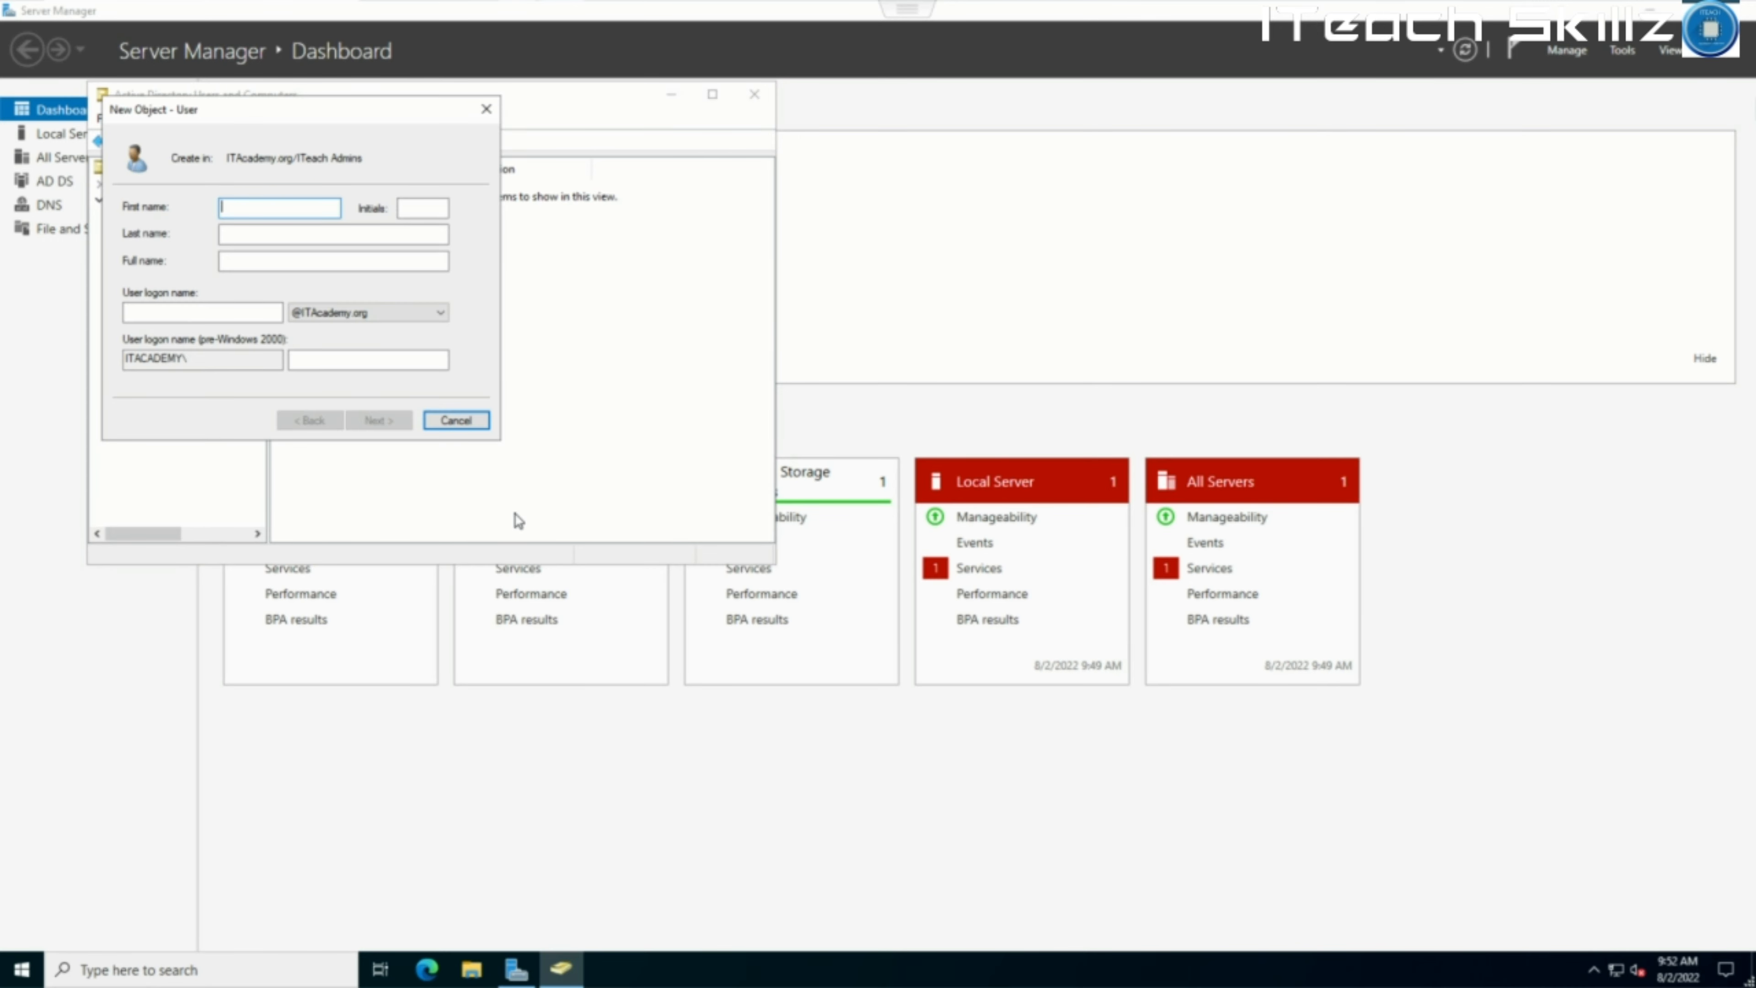
pyautogui.write('Pele')
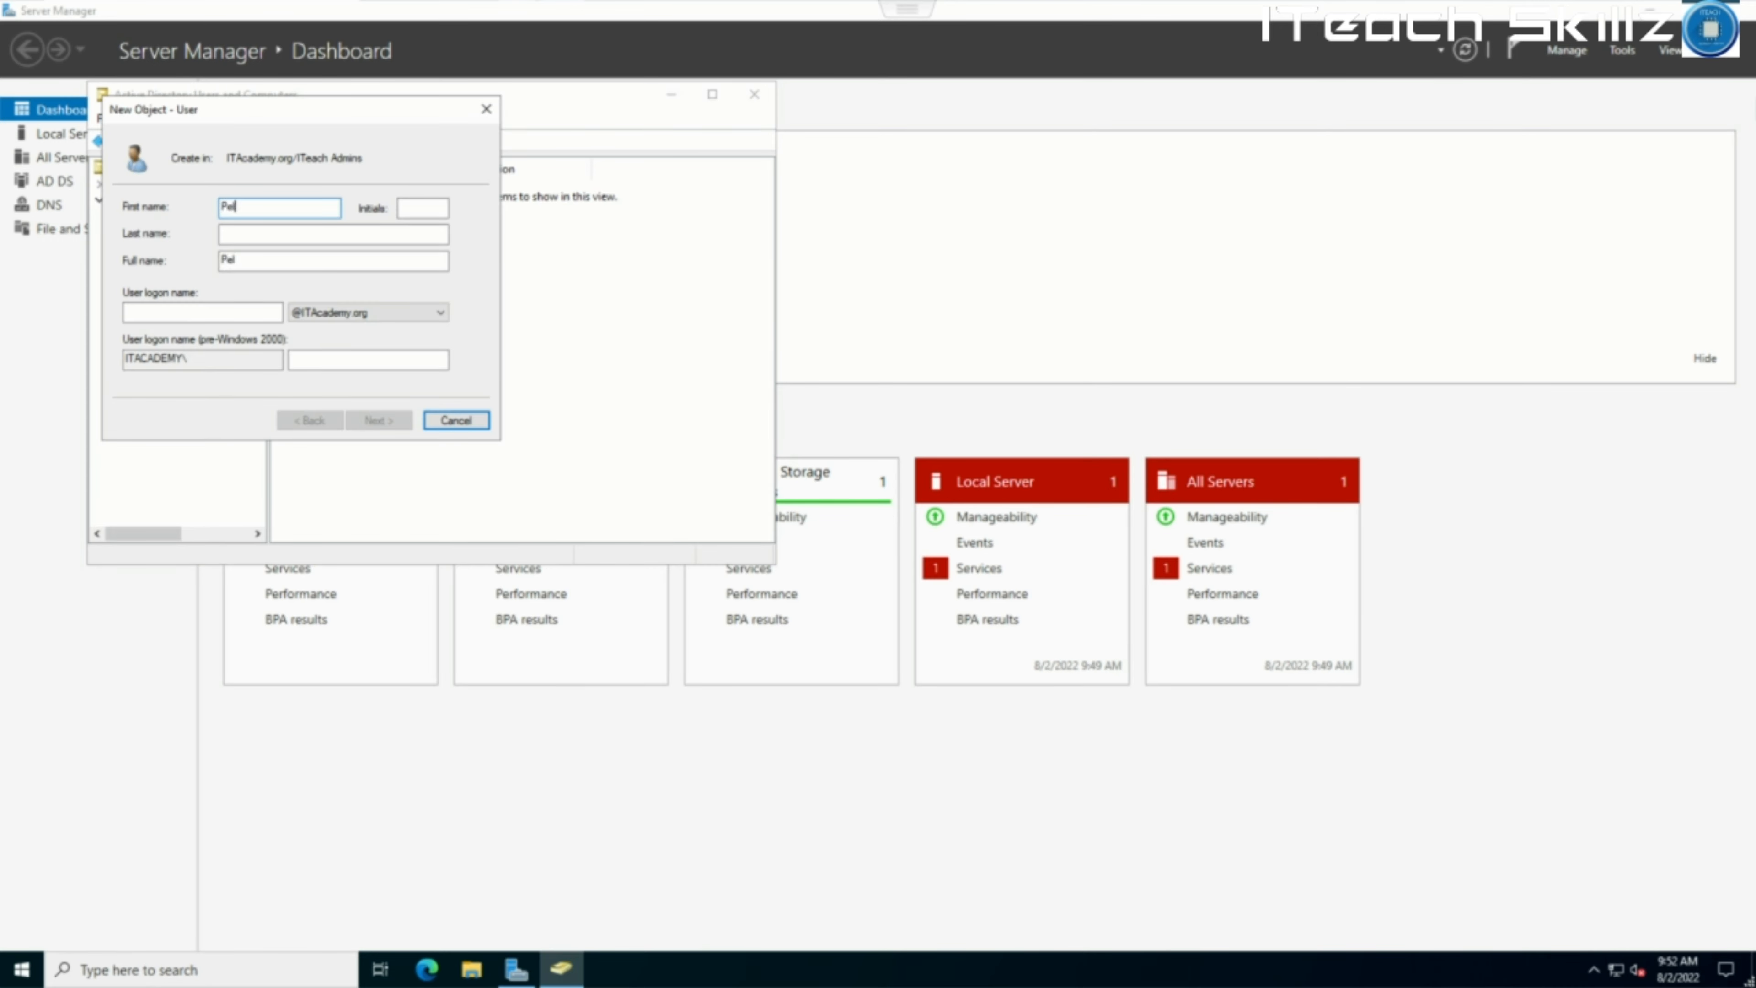